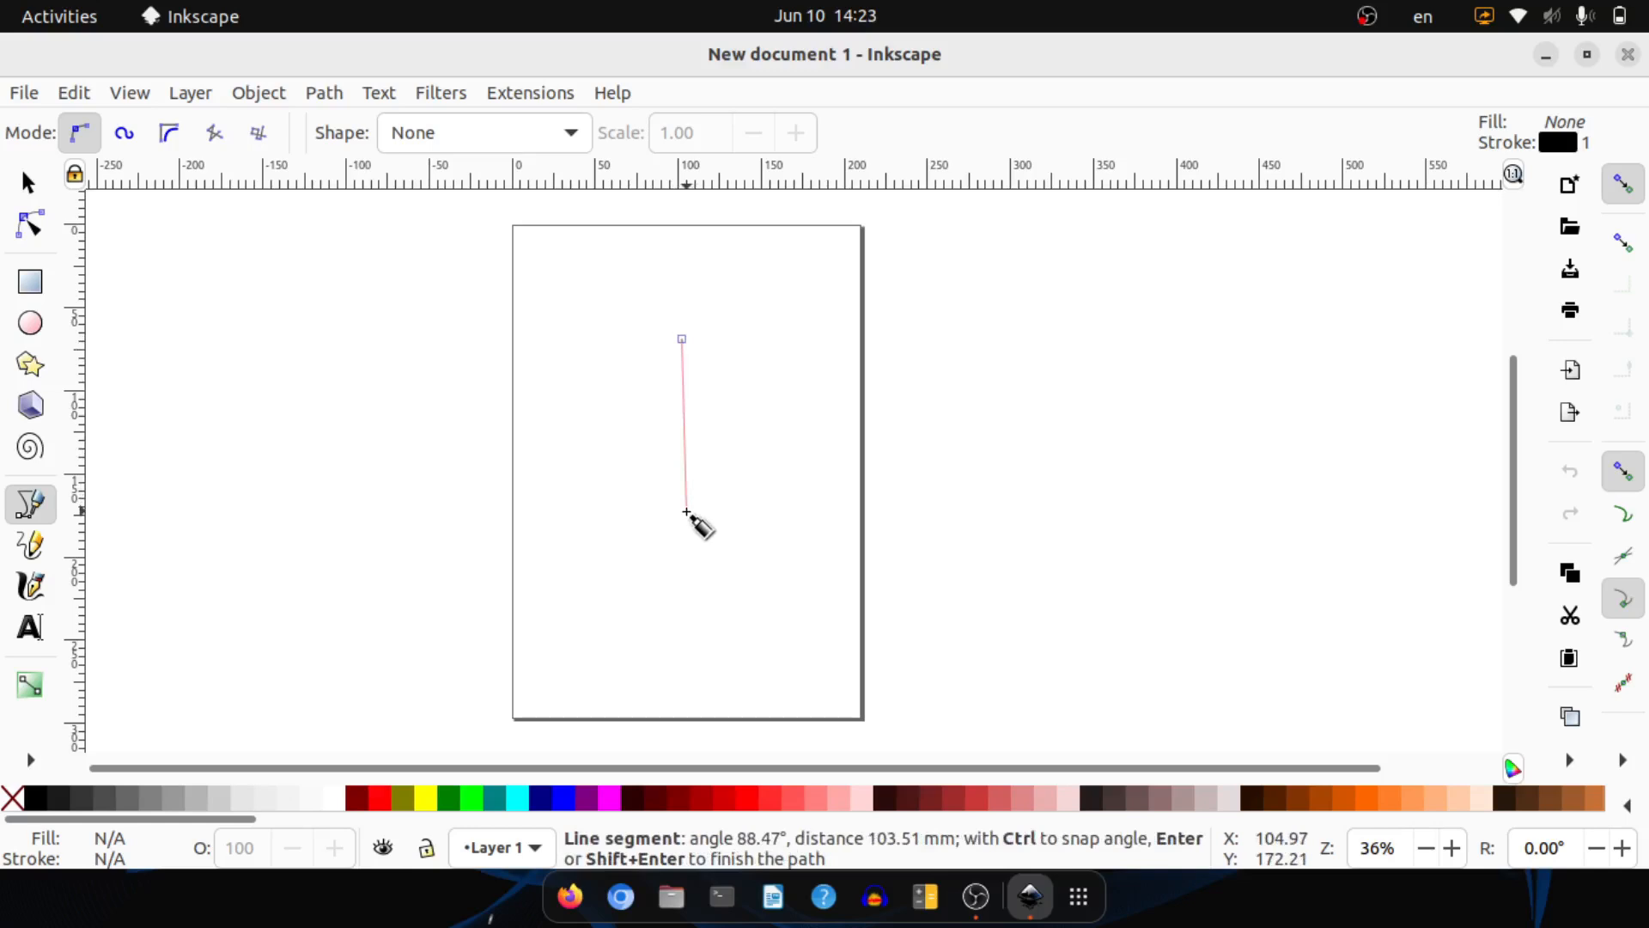
- Finish a near-vertical line about 103.5 mm long on the page and set its flat stroke colour to green 007400ff
{"action": "double_click", "coordinate": [686, 513]}
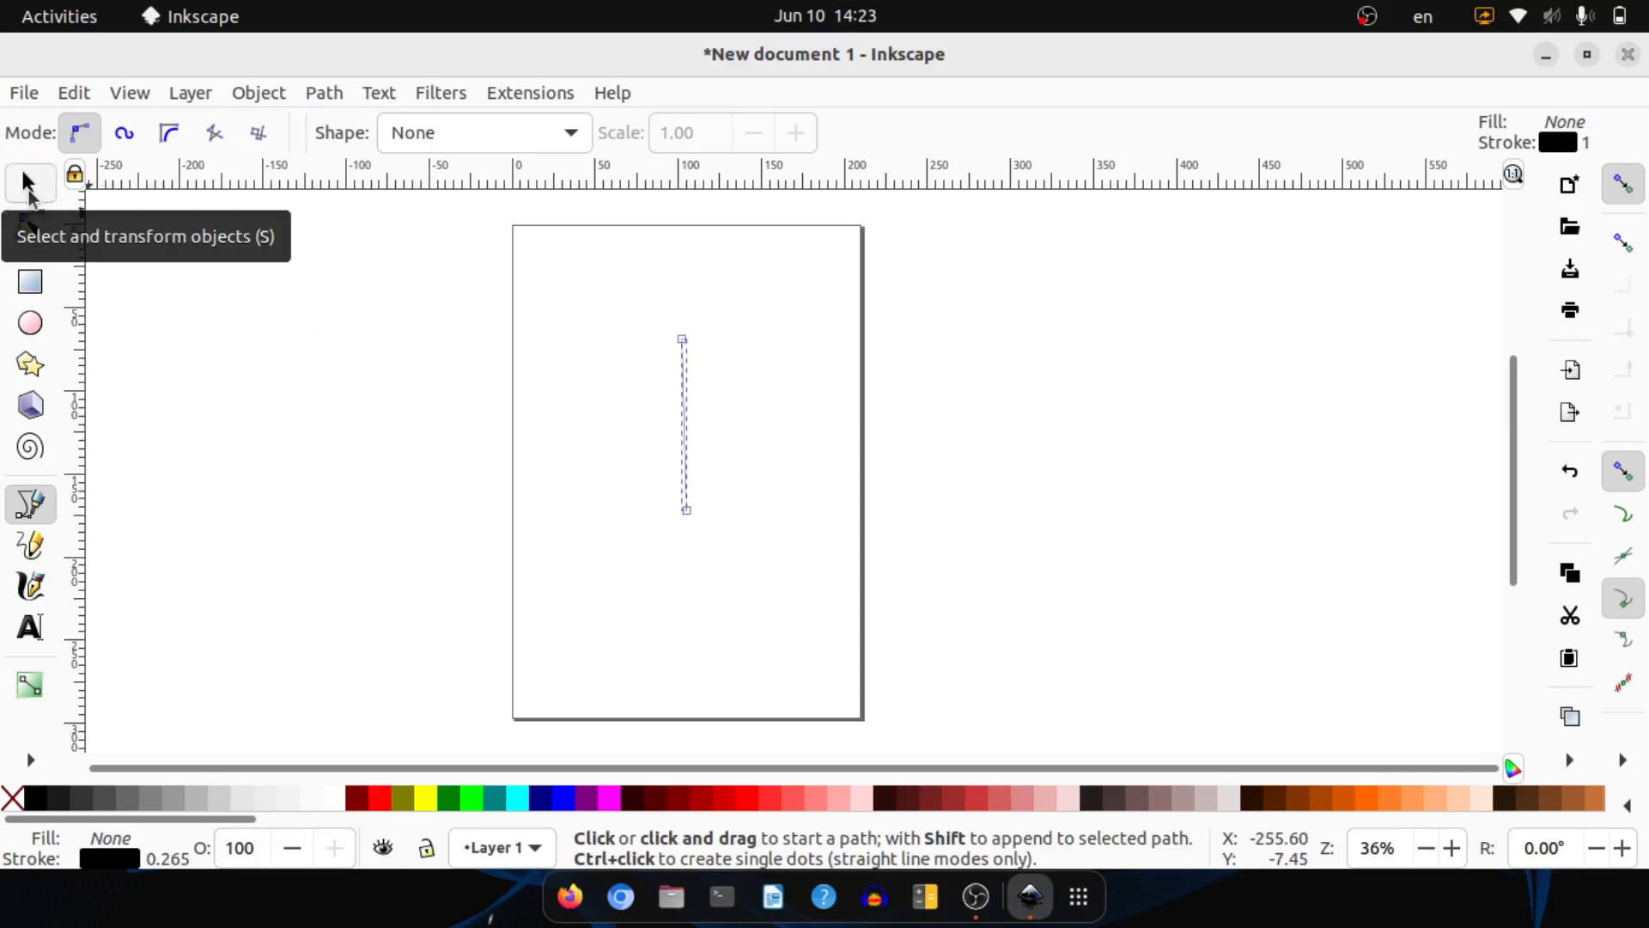
{"action": "left_click", "coordinate": [29, 184]}
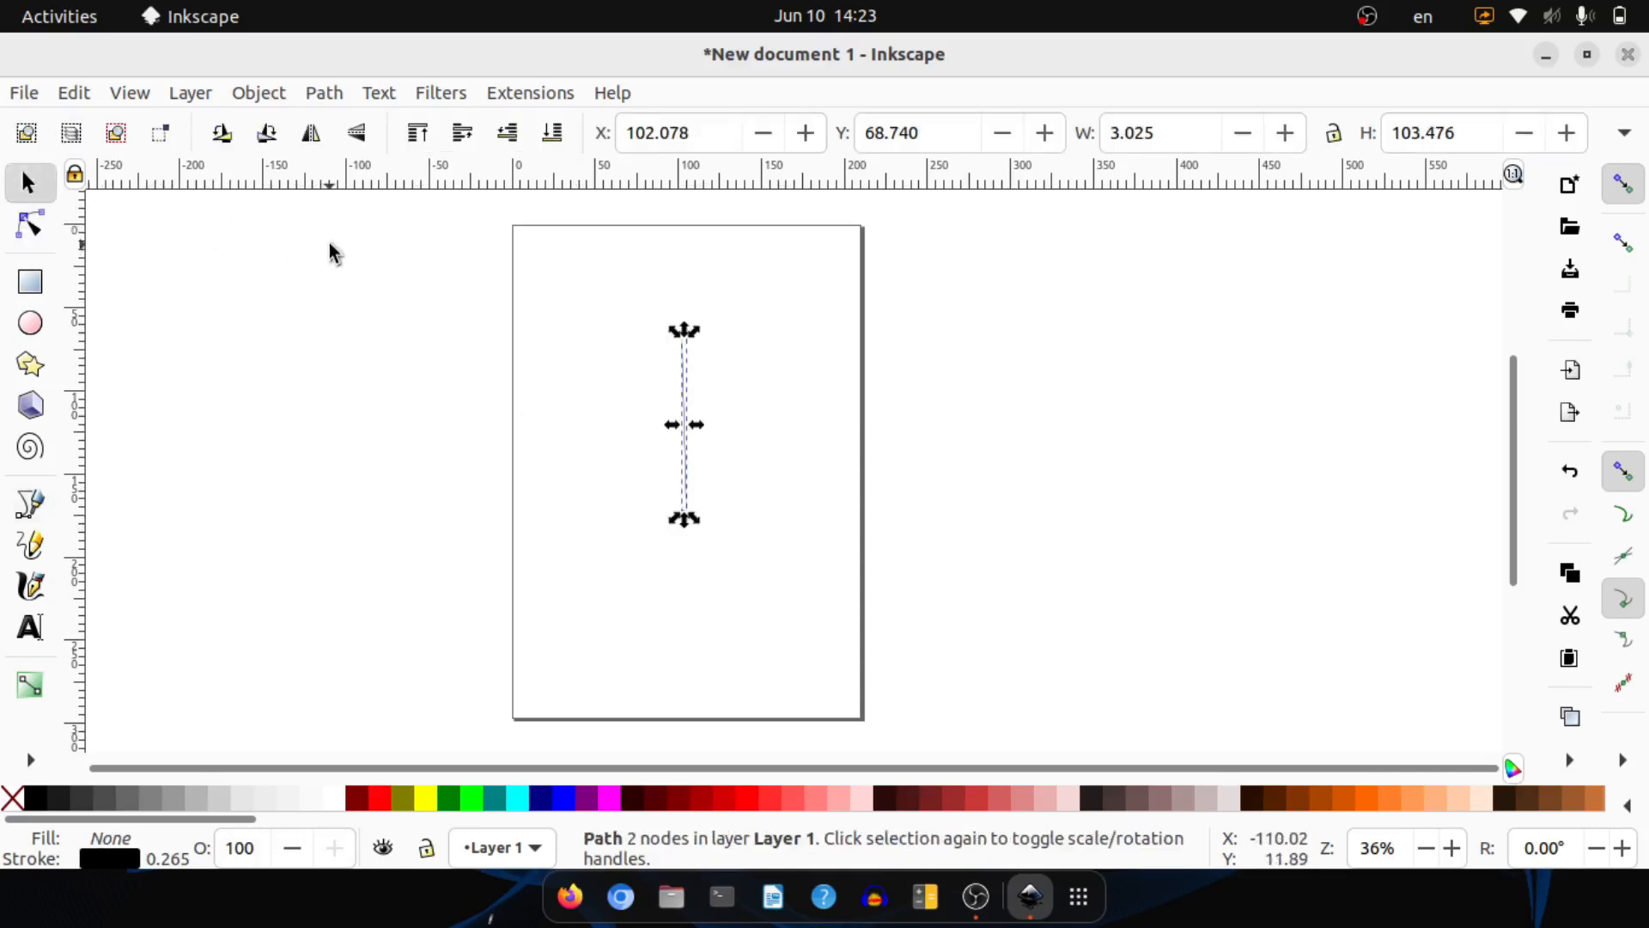
{"action": "left_click", "coordinate": [260, 93]}
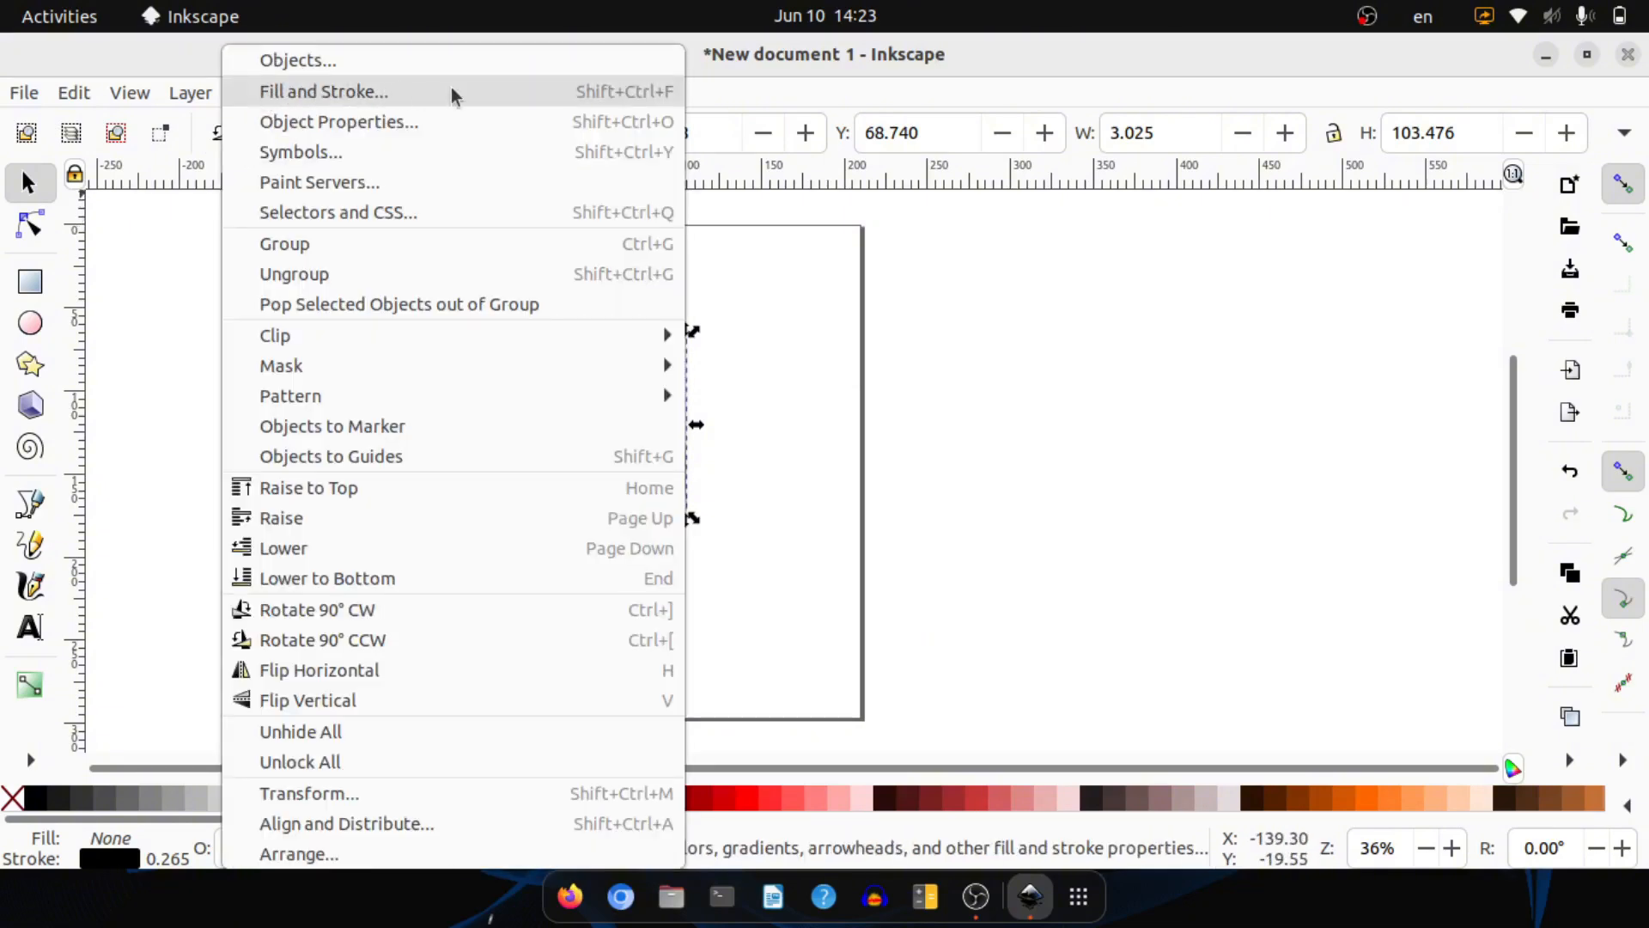
{"action": "left_click", "coordinate": [475, 92]}
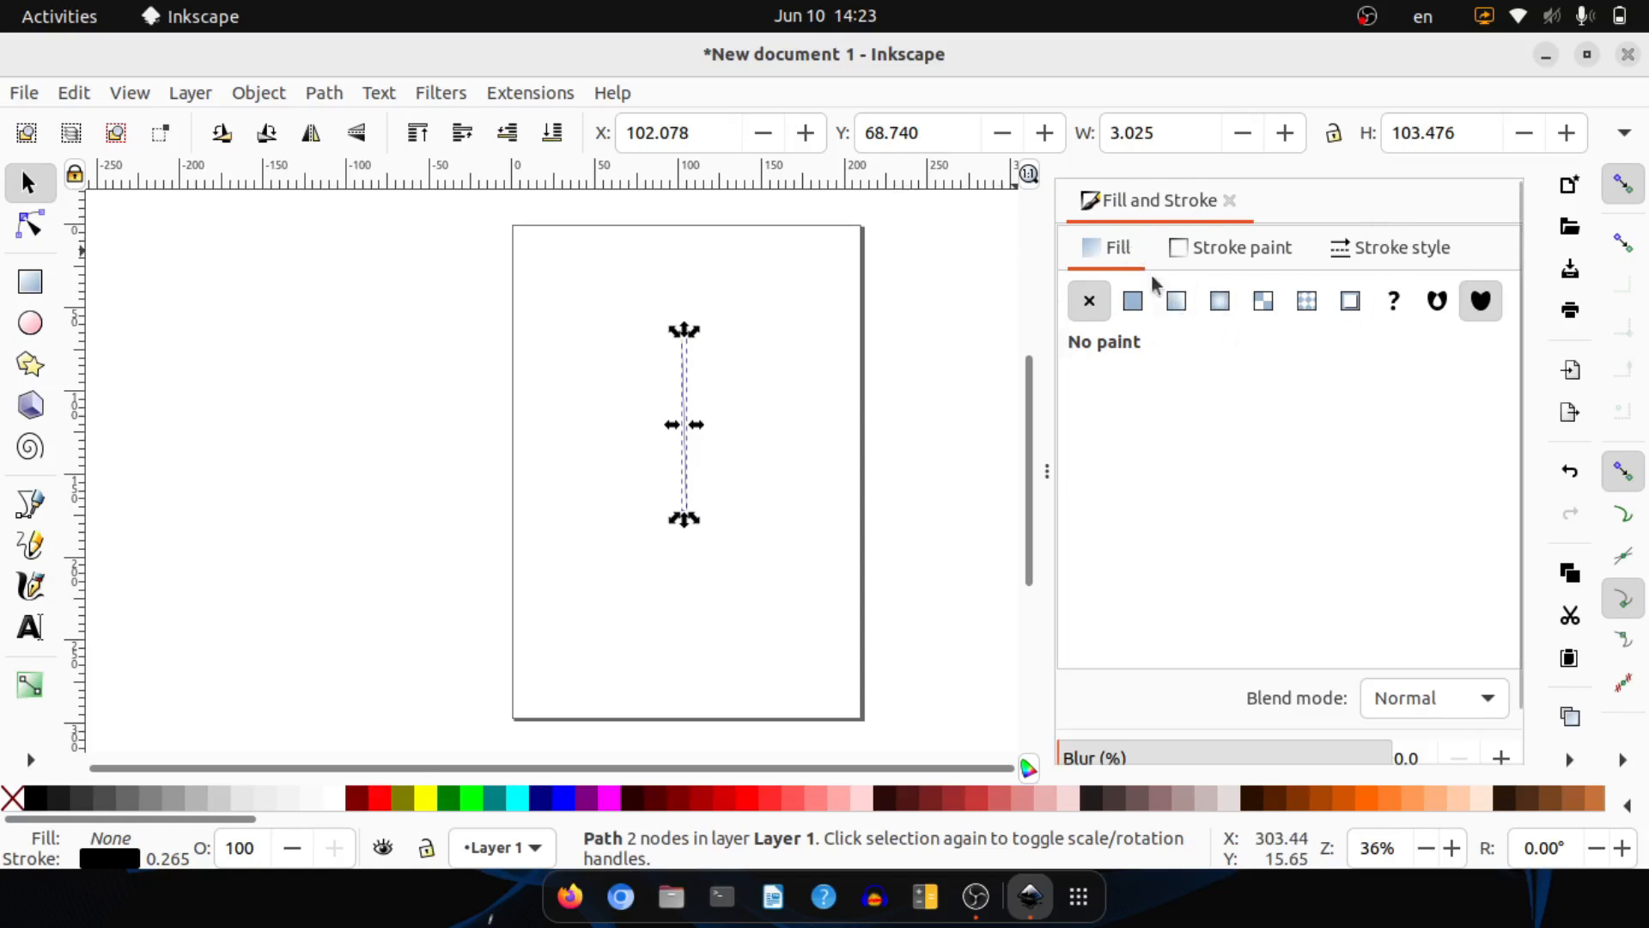
{"action": "left_click", "coordinate": [1220, 256]}
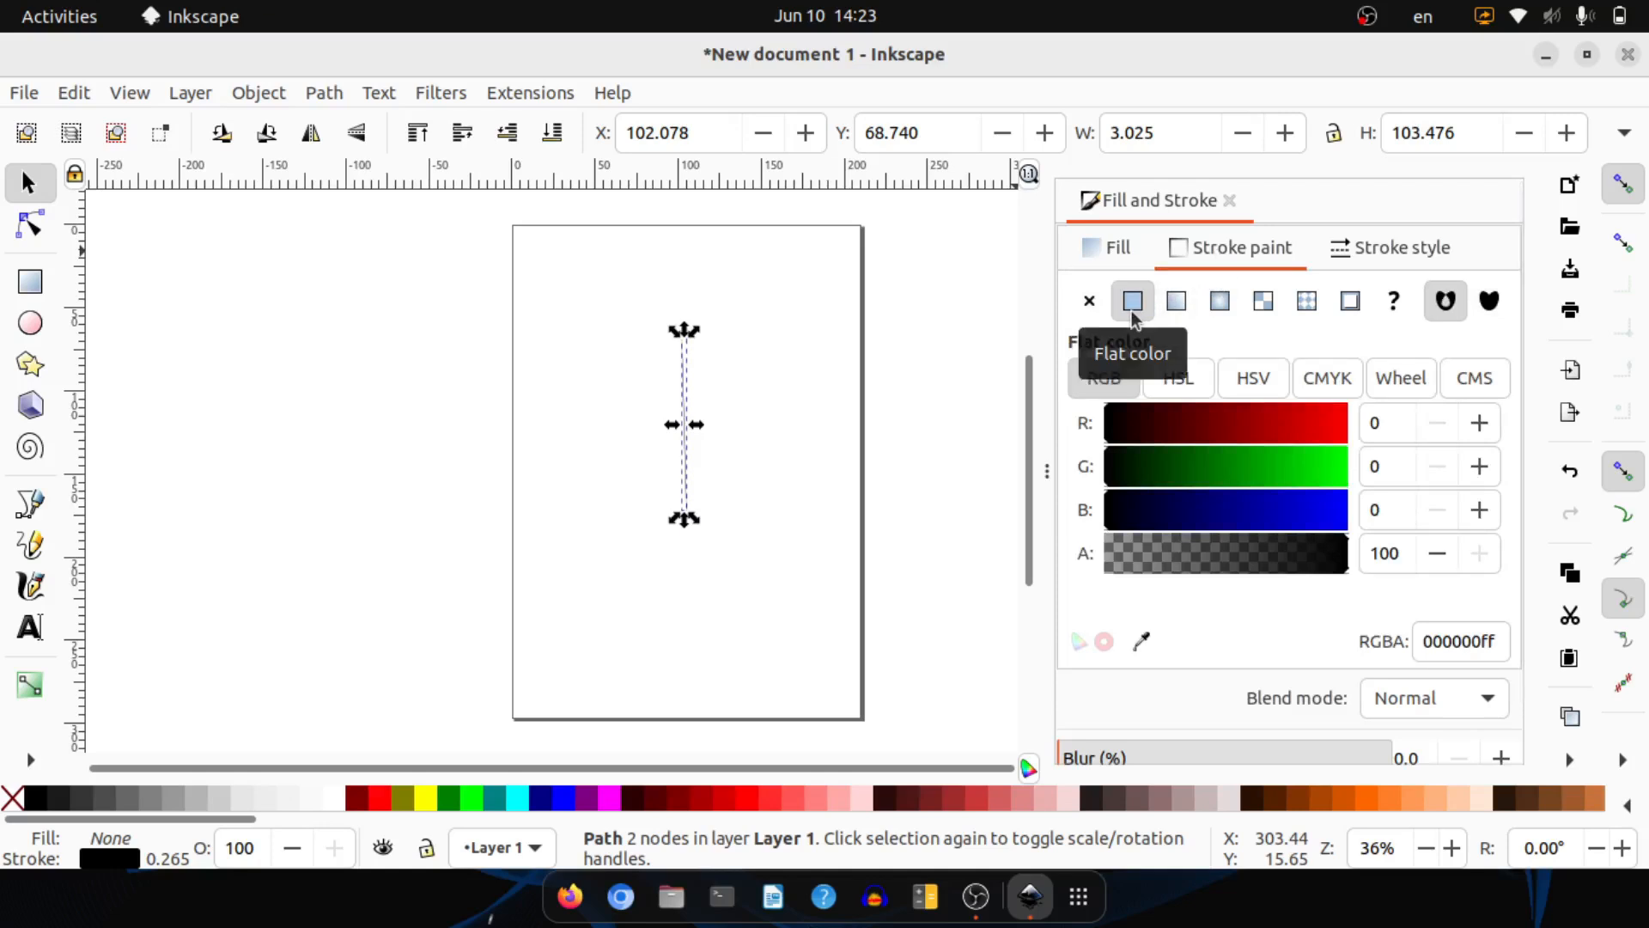
{"action": "left_click", "coordinate": [1215, 459]}
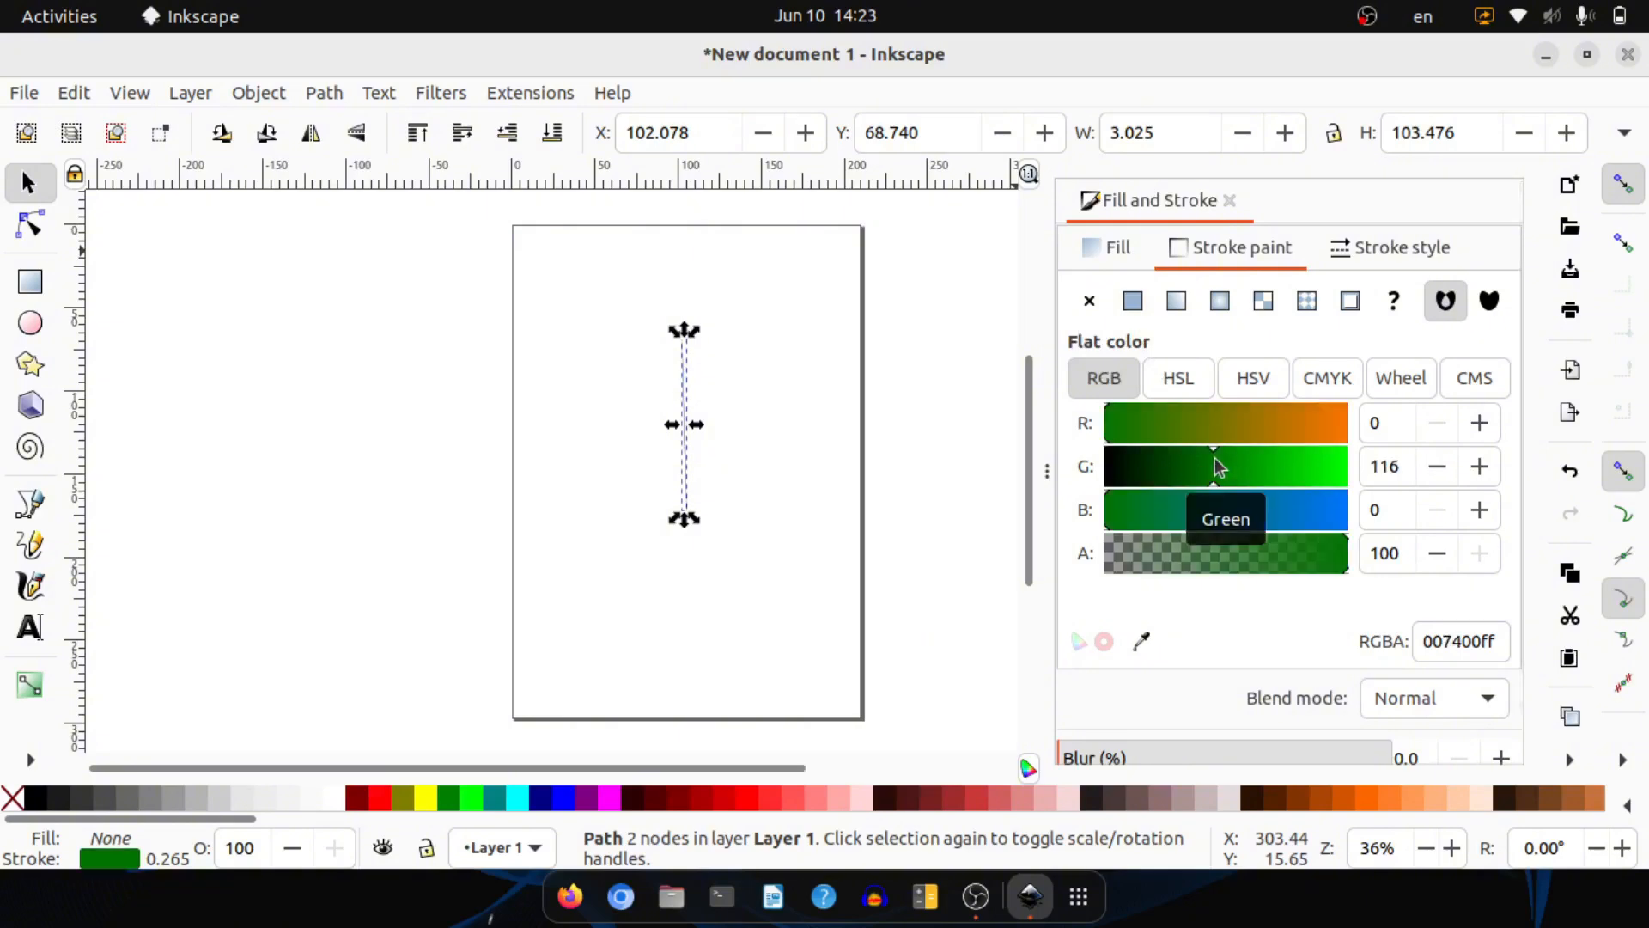
- Increase the green line's stroke width to 1.965 mm and deselect the line
{"action": "left_click", "coordinate": [1382, 252]}
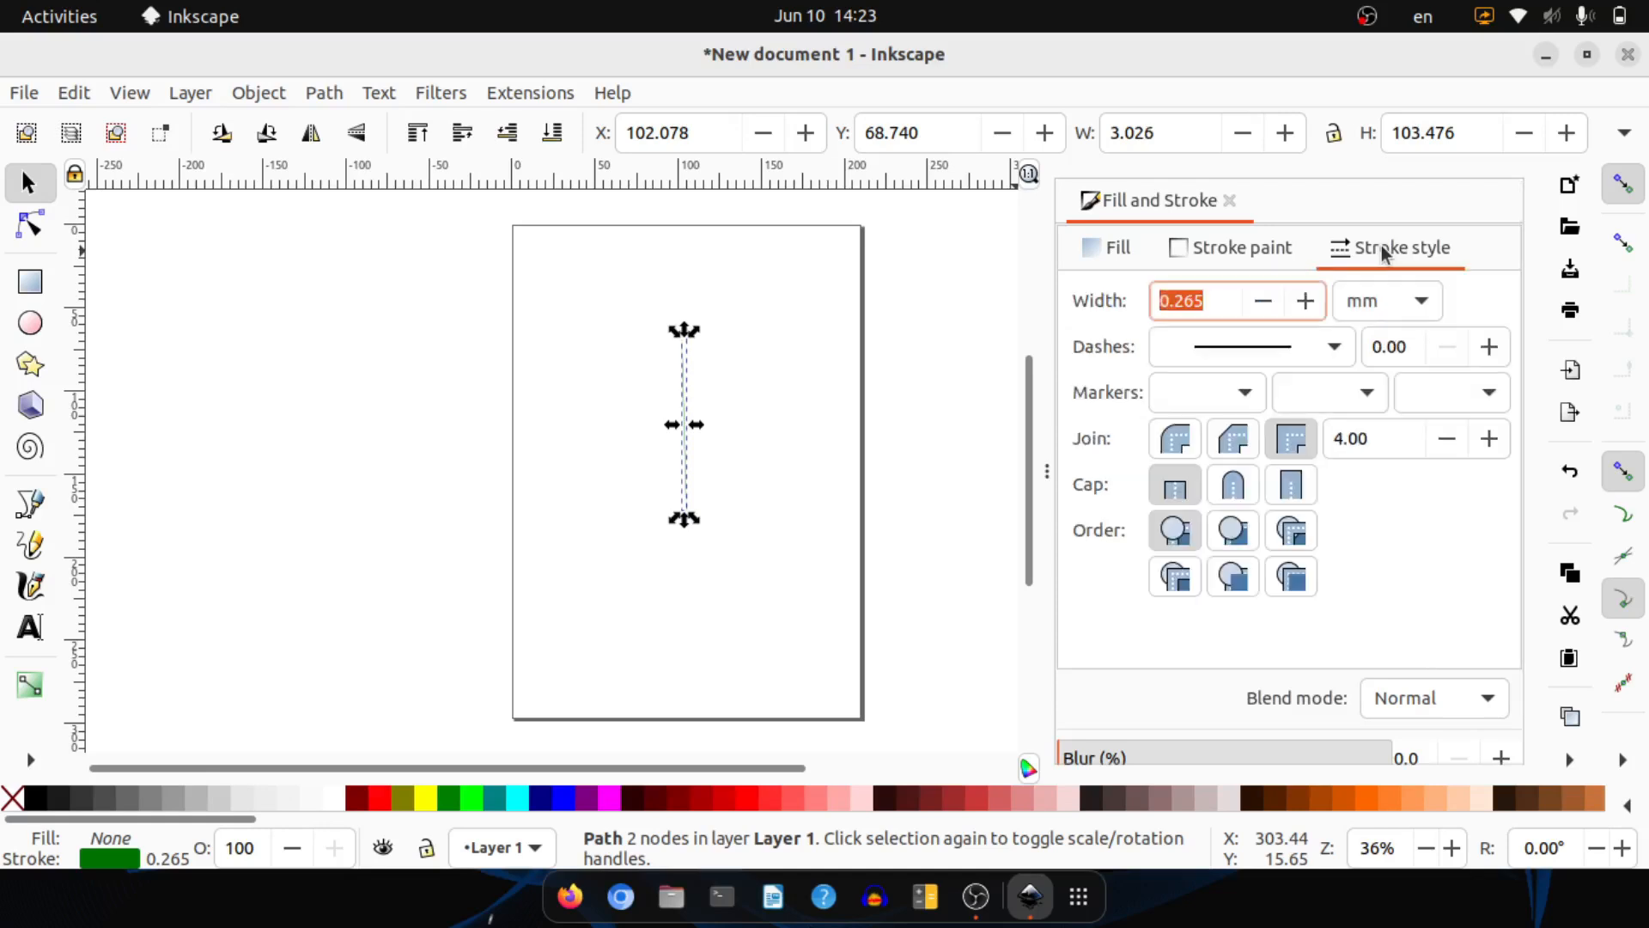
{"action": "left_click", "coordinate": [1306, 302]}
{"action": "left_click", "coordinate": [1306, 301]}
{"action": "left_click", "coordinate": [1306, 302]}
{"action": "left_click", "coordinate": [1306, 301]}
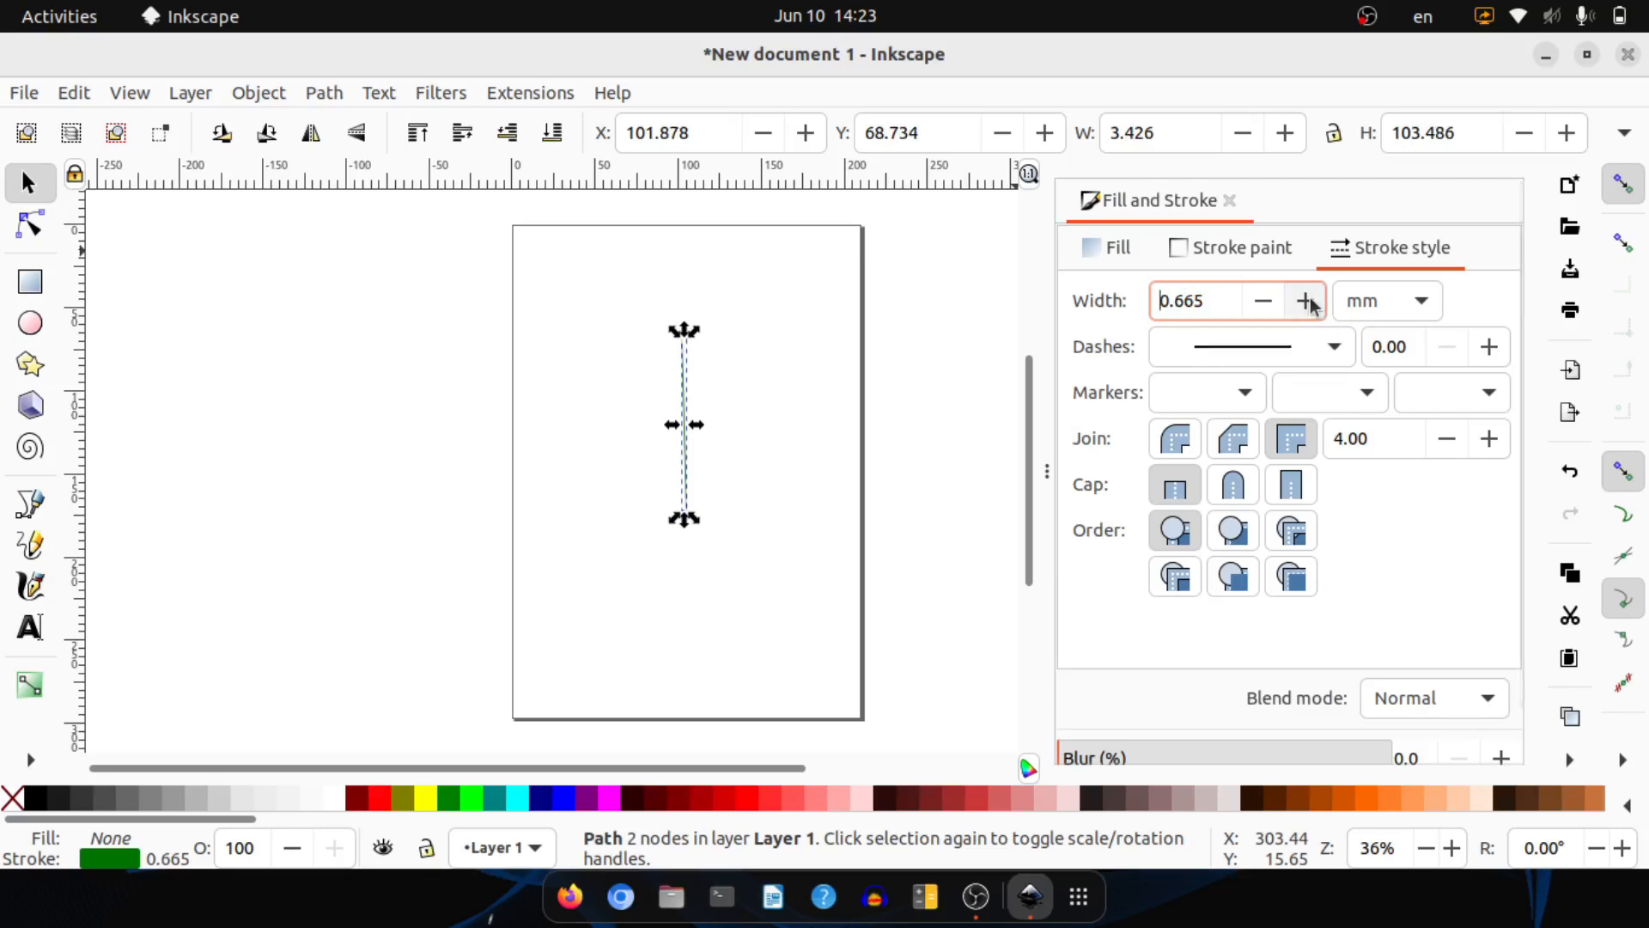
{"action": "left_click", "coordinate": [1306, 301]}
{"action": "left_click", "coordinate": [1306, 301]}
{"action": "left_click", "coordinate": [1306, 302]}
{"action": "left_click", "coordinate": [1306, 301]}
{"action": "left_click", "coordinate": [1306, 301]}
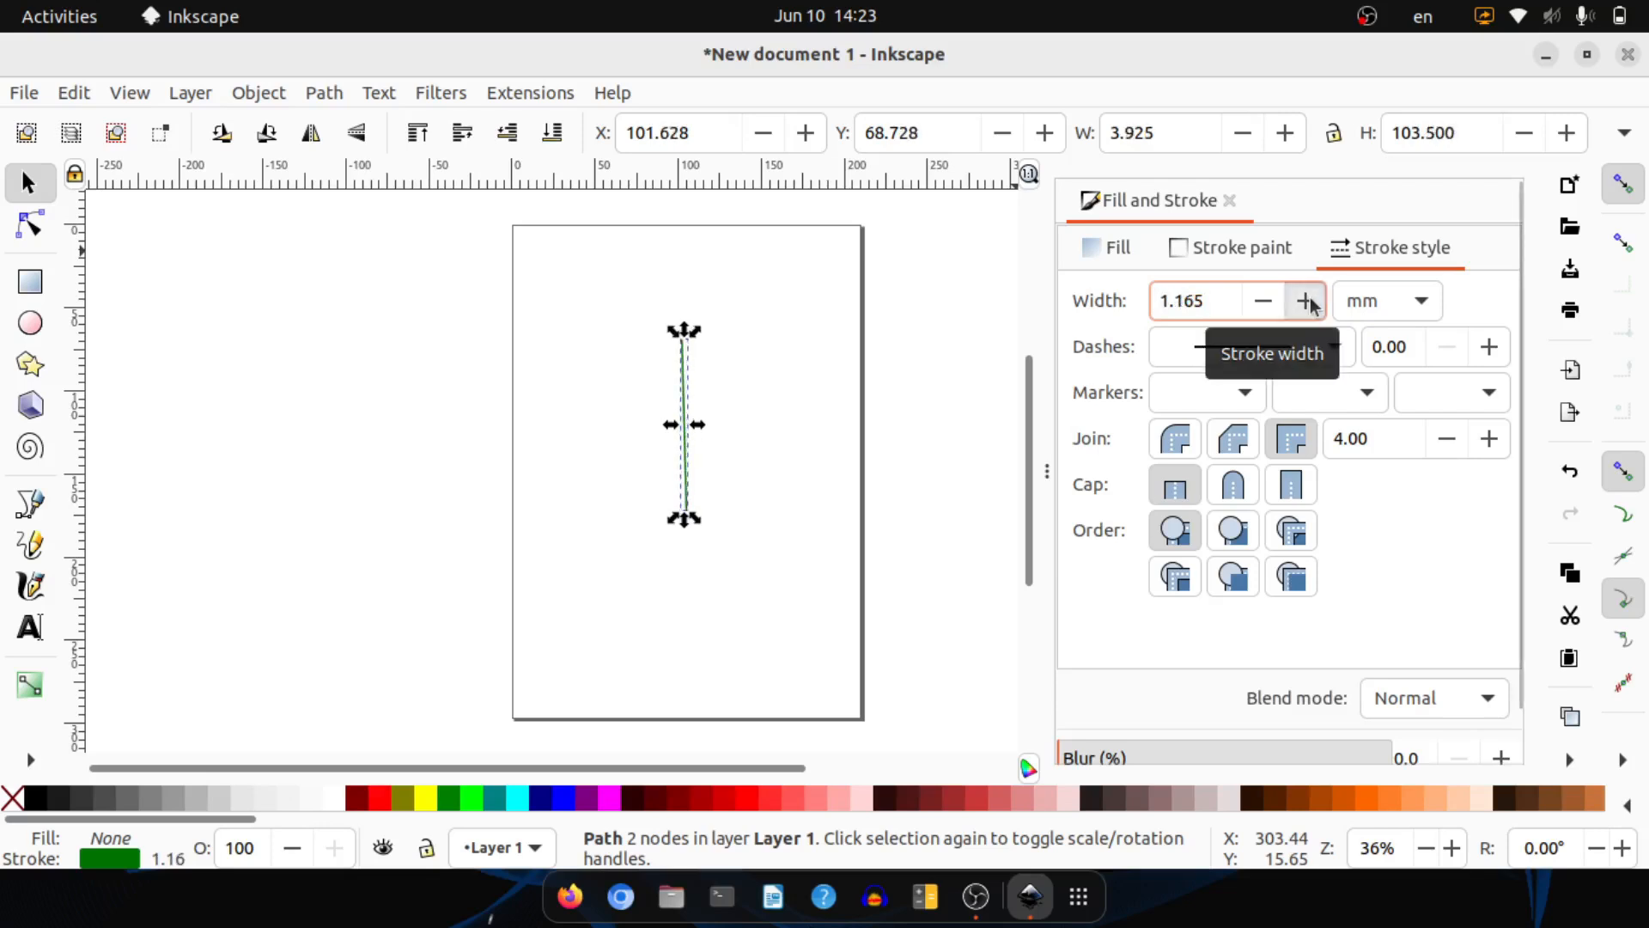
{"action": "left_click", "coordinate": [1306, 301]}
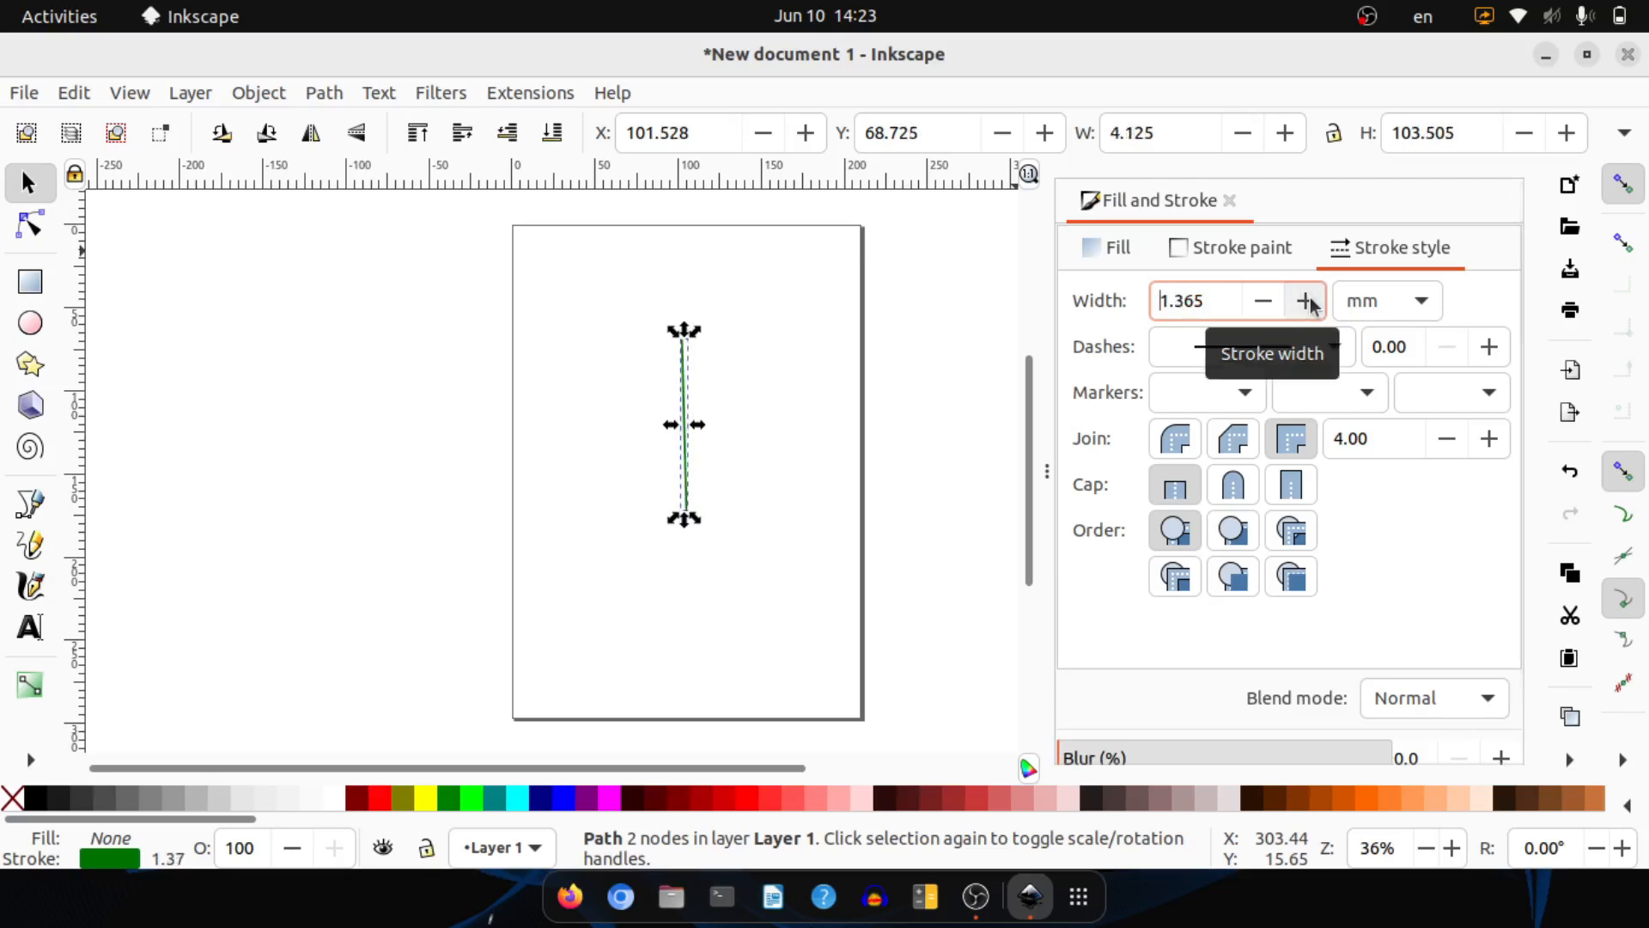
{"action": "left_click", "coordinate": [1306, 301]}
{"action": "left_click", "coordinate": [1306, 301]}
{"action": "left_click", "coordinate": [1307, 301]}
{"action": "left_click", "coordinate": [1307, 302]}
{"action": "left_click", "coordinate": [1306, 301]}
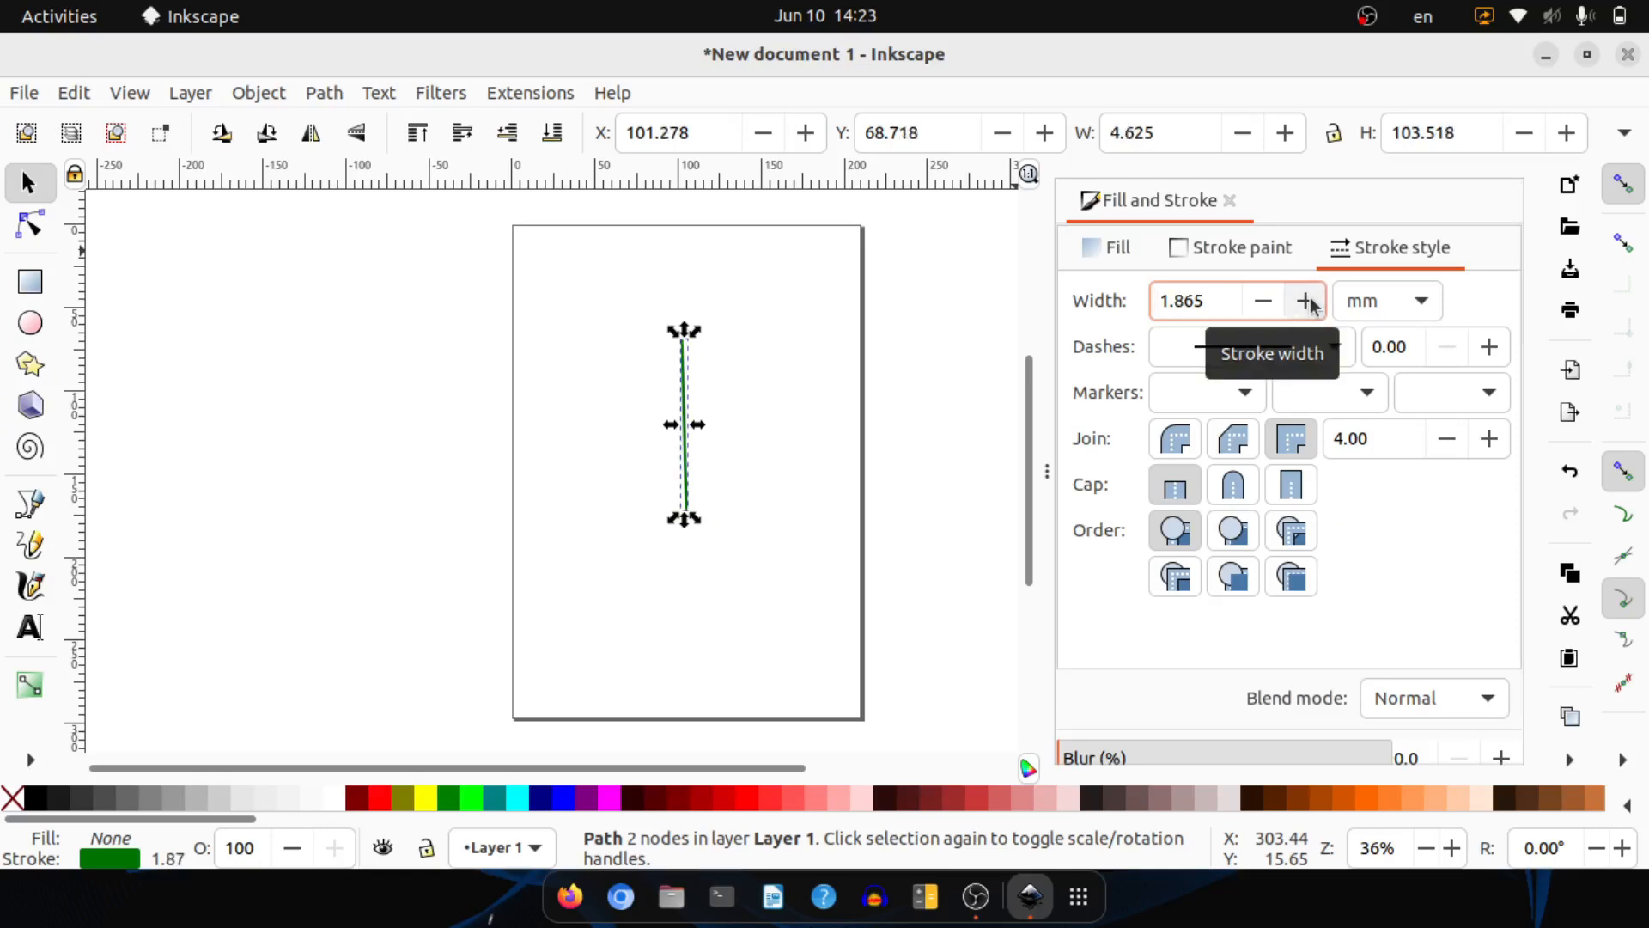
{"action": "left_click", "coordinate": [1306, 301]}
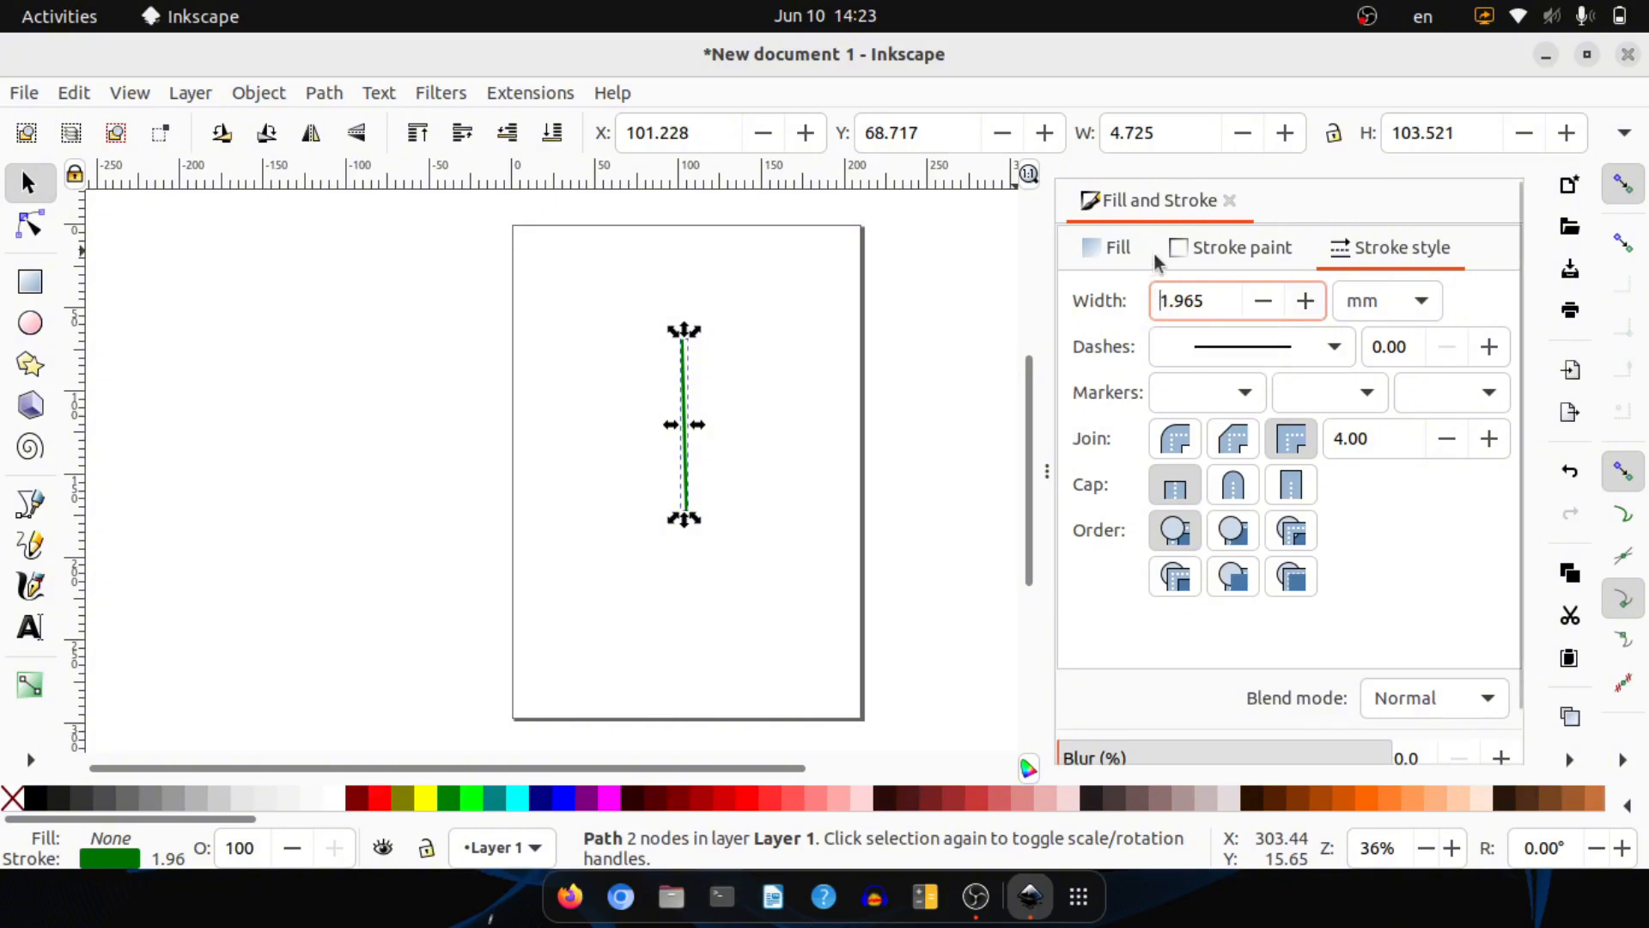
{"action": "left_click", "coordinate": [1231, 203]}
{"action": "left_click", "coordinate": [732, 379]}
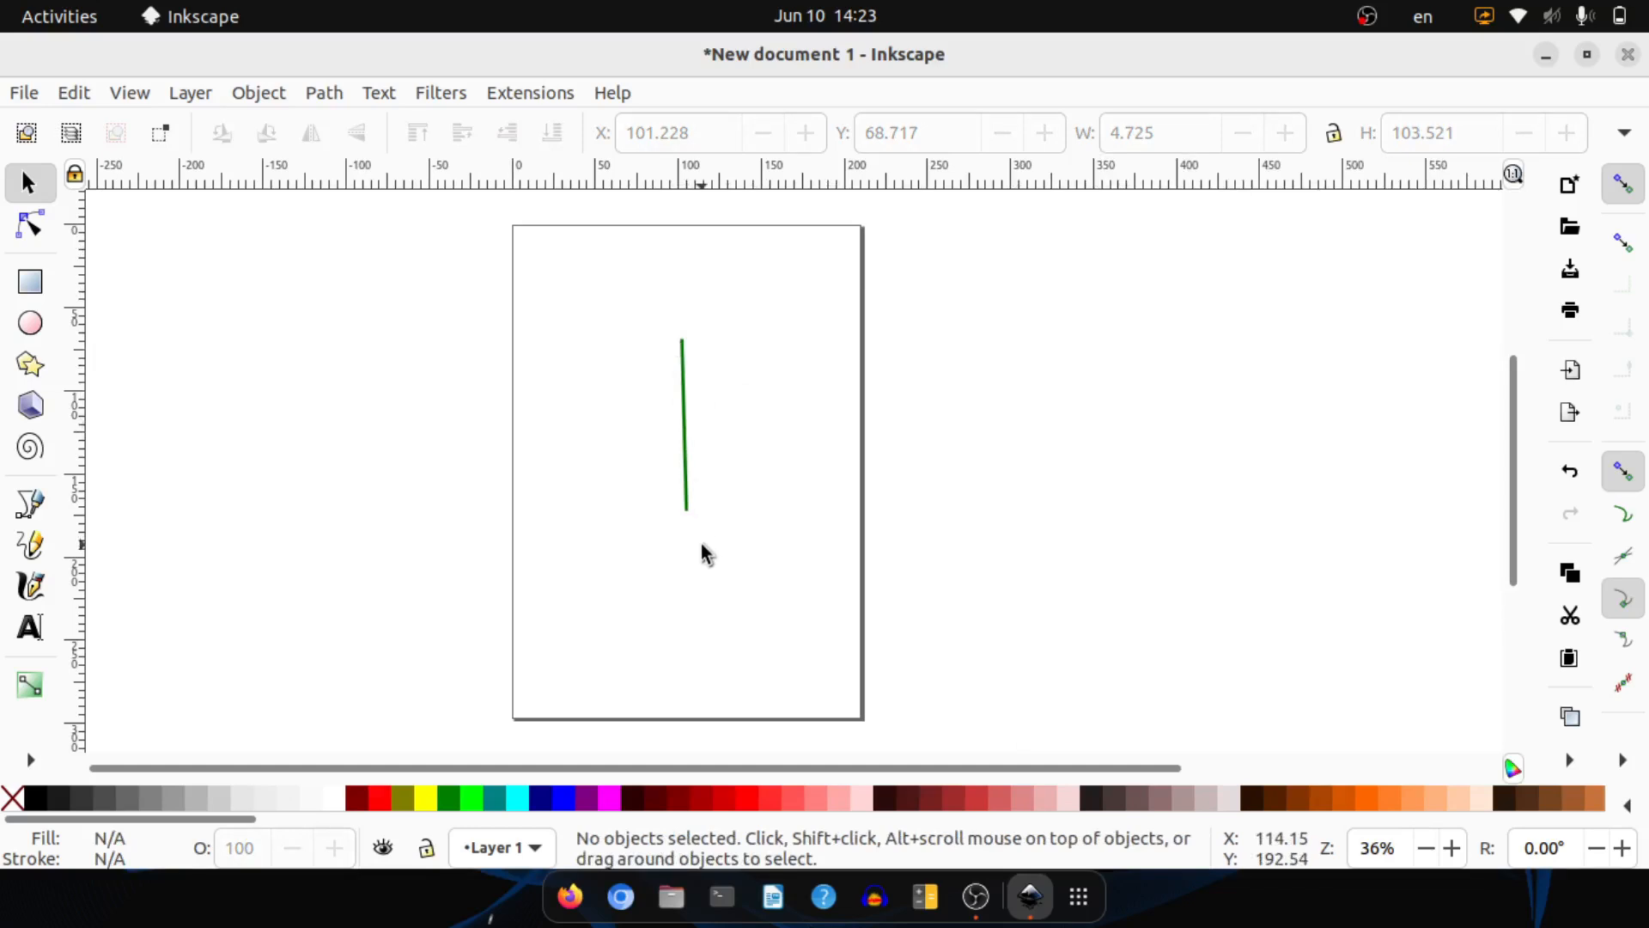
- Bend the green line into a gentle S-curve, its upper part bulging right and its lower part bulging left
{"action": "left_click", "coordinate": [28, 225]}
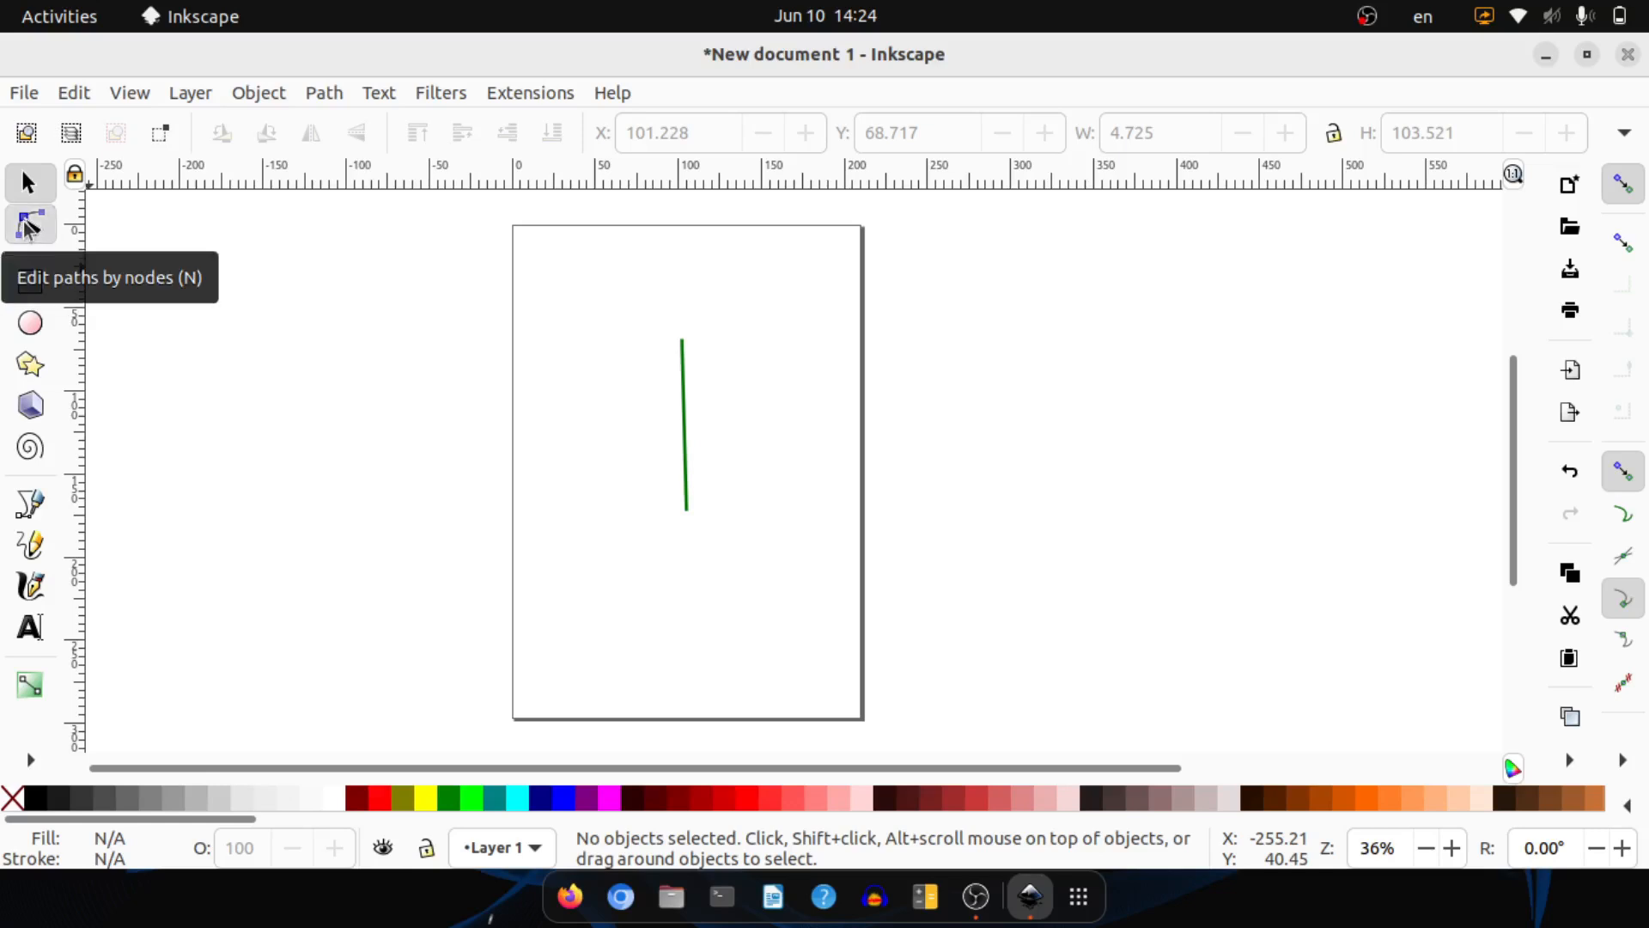
{"action": "left_click", "coordinate": [692, 395]}
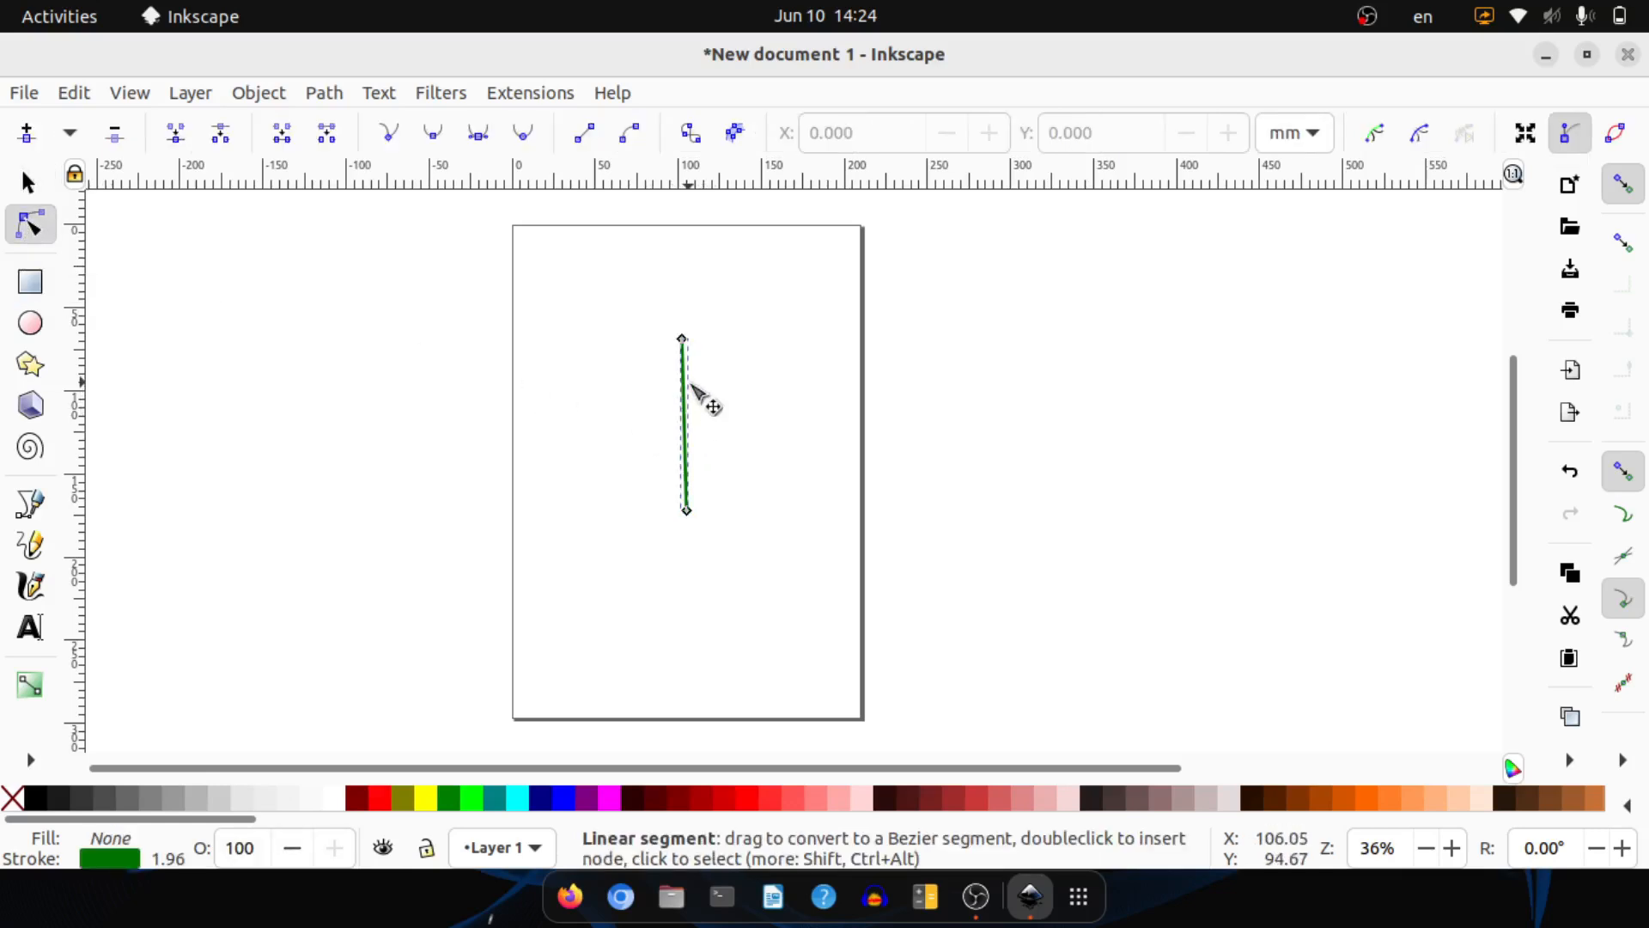
{"action": "left_click_drag", "start_coordinate": [688, 384], "coordinate": [702, 388]}
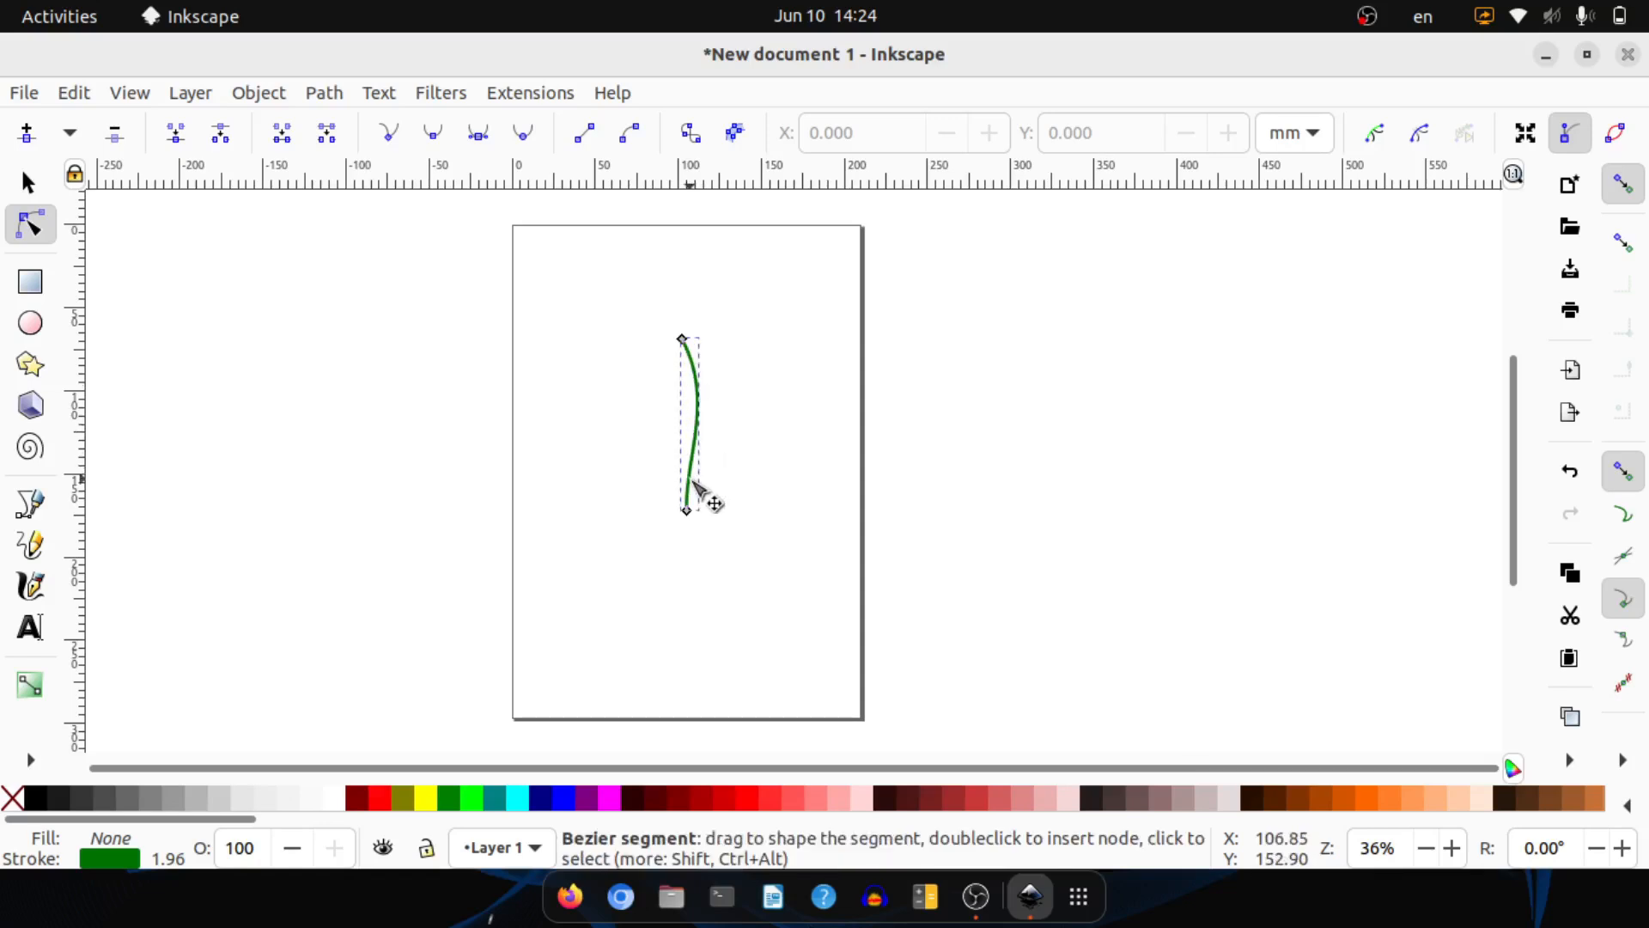
{"action": "left_click_drag", "start_coordinate": [687, 486], "coordinate": [687, 502]}
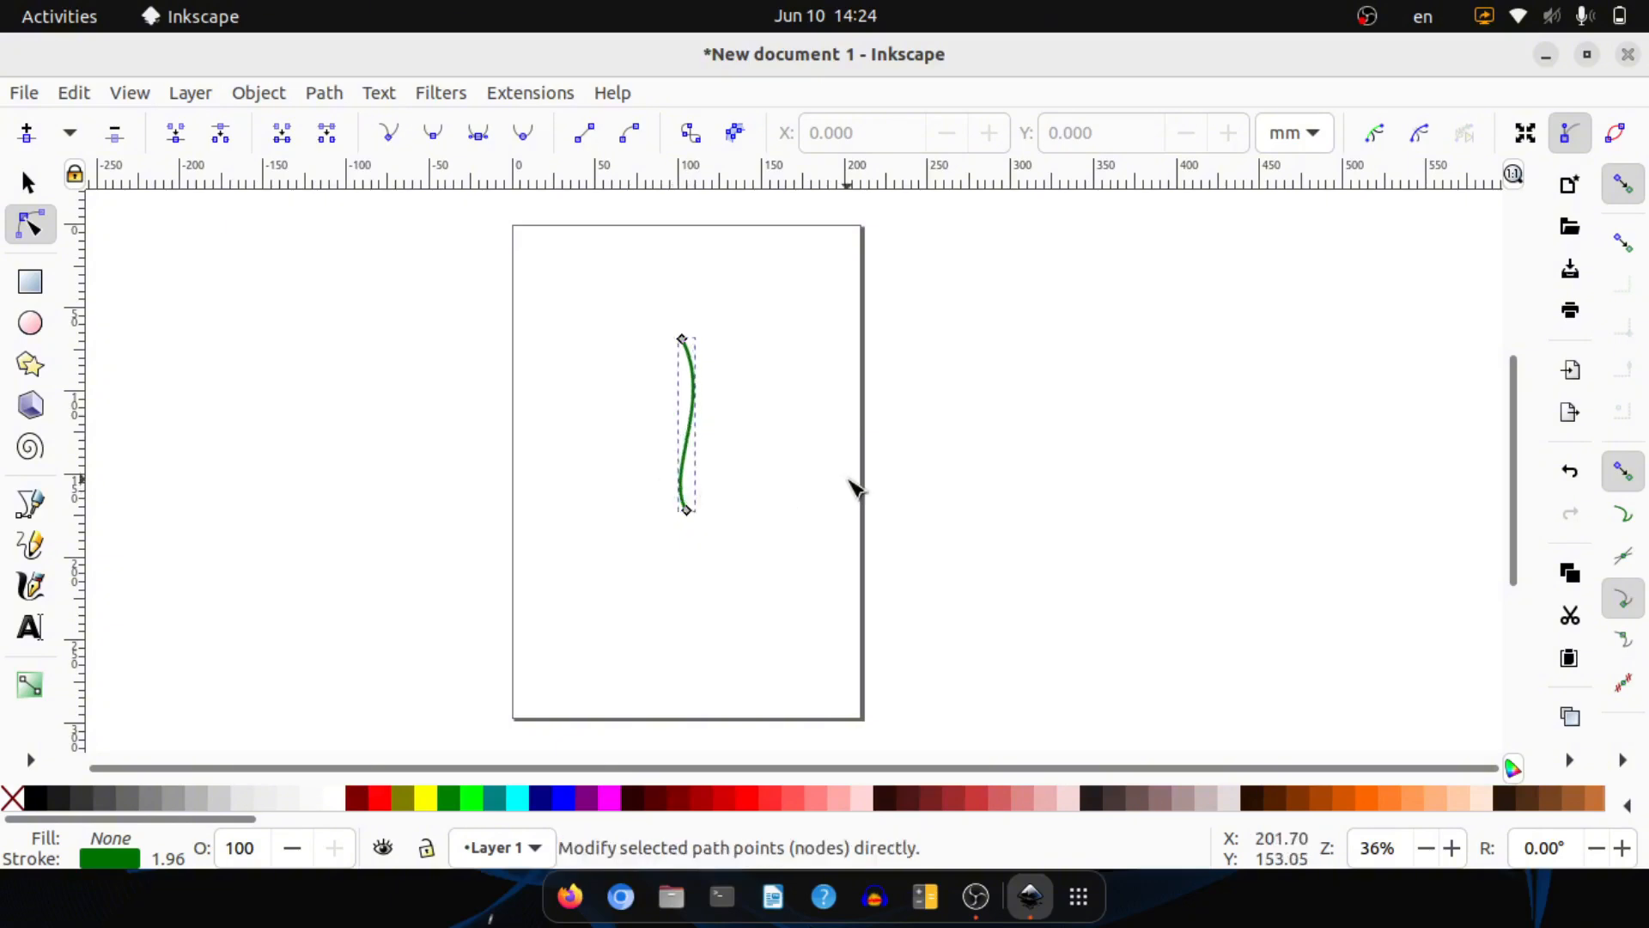
{"action": "left_click", "coordinate": [808, 464]}
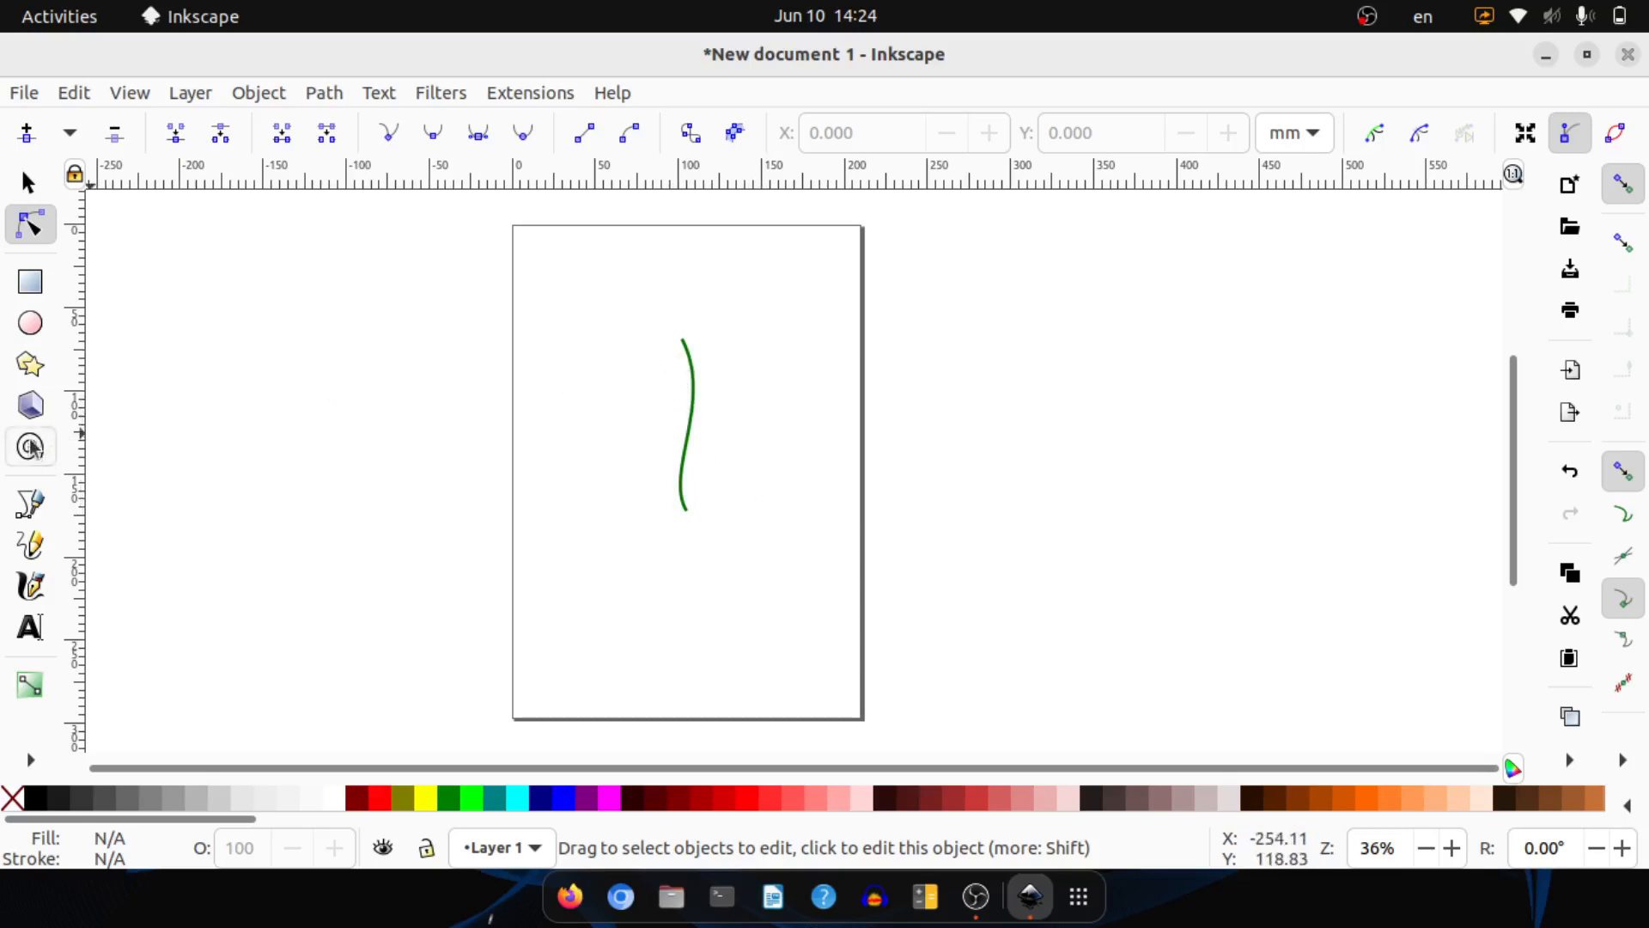
- Draw a red ellipse with radii of about 58 by 52 mm beside the page's left edge and remove its stroke
{"action": "left_click", "coordinate": [30, 331]}
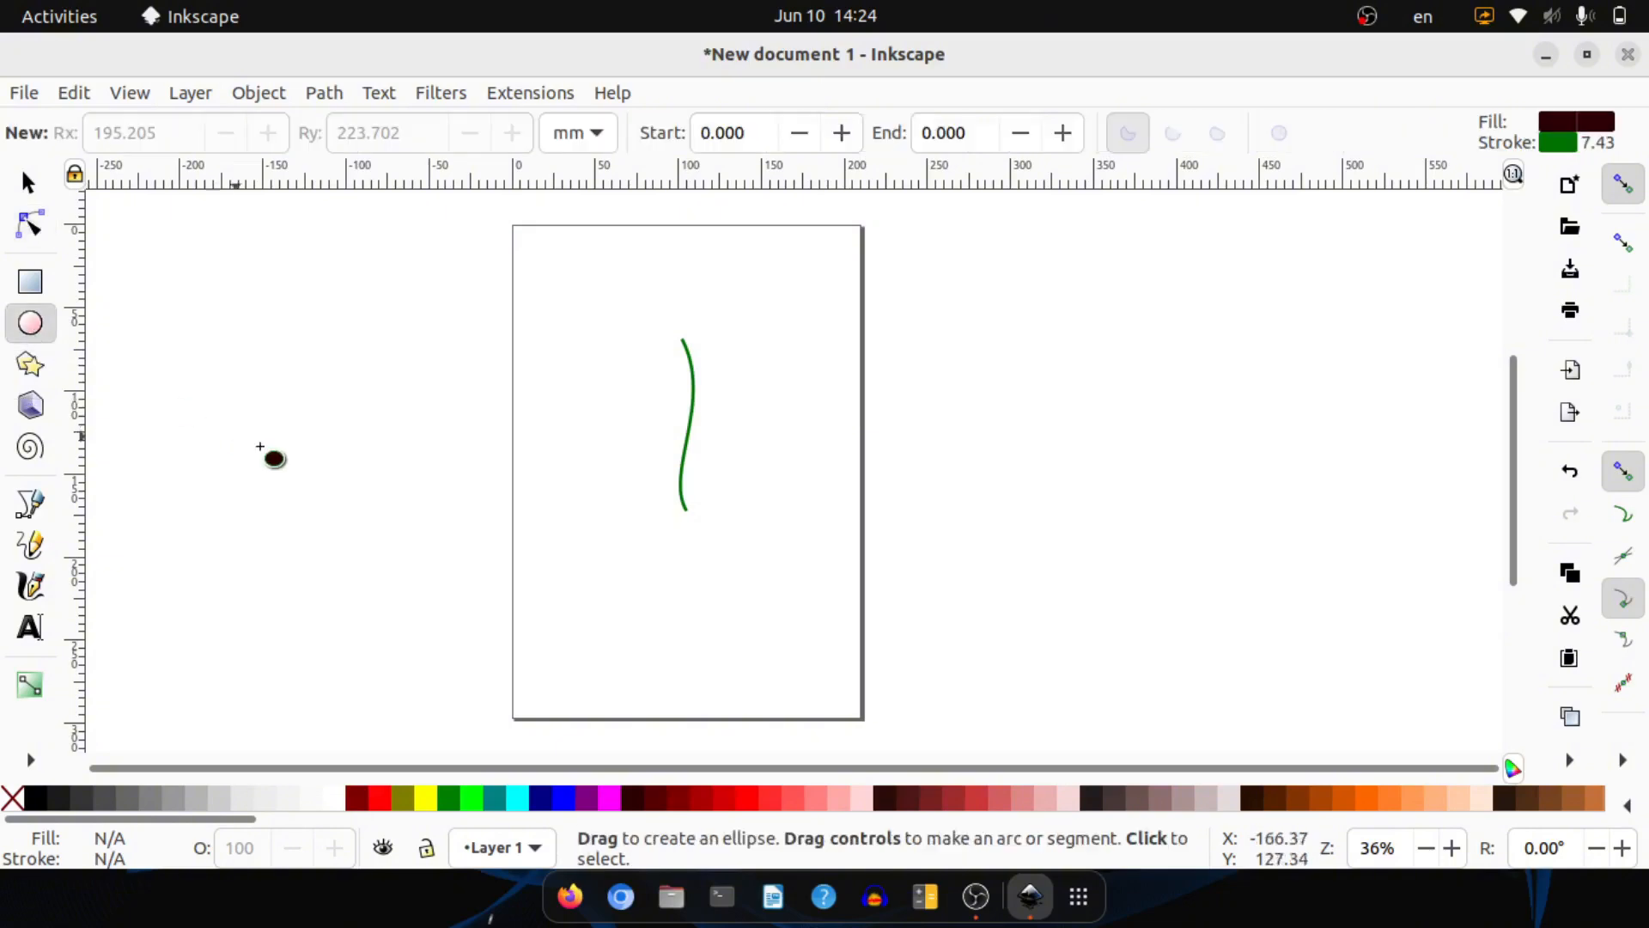
{"action": "left_click", "coordinate": [391, 799]}
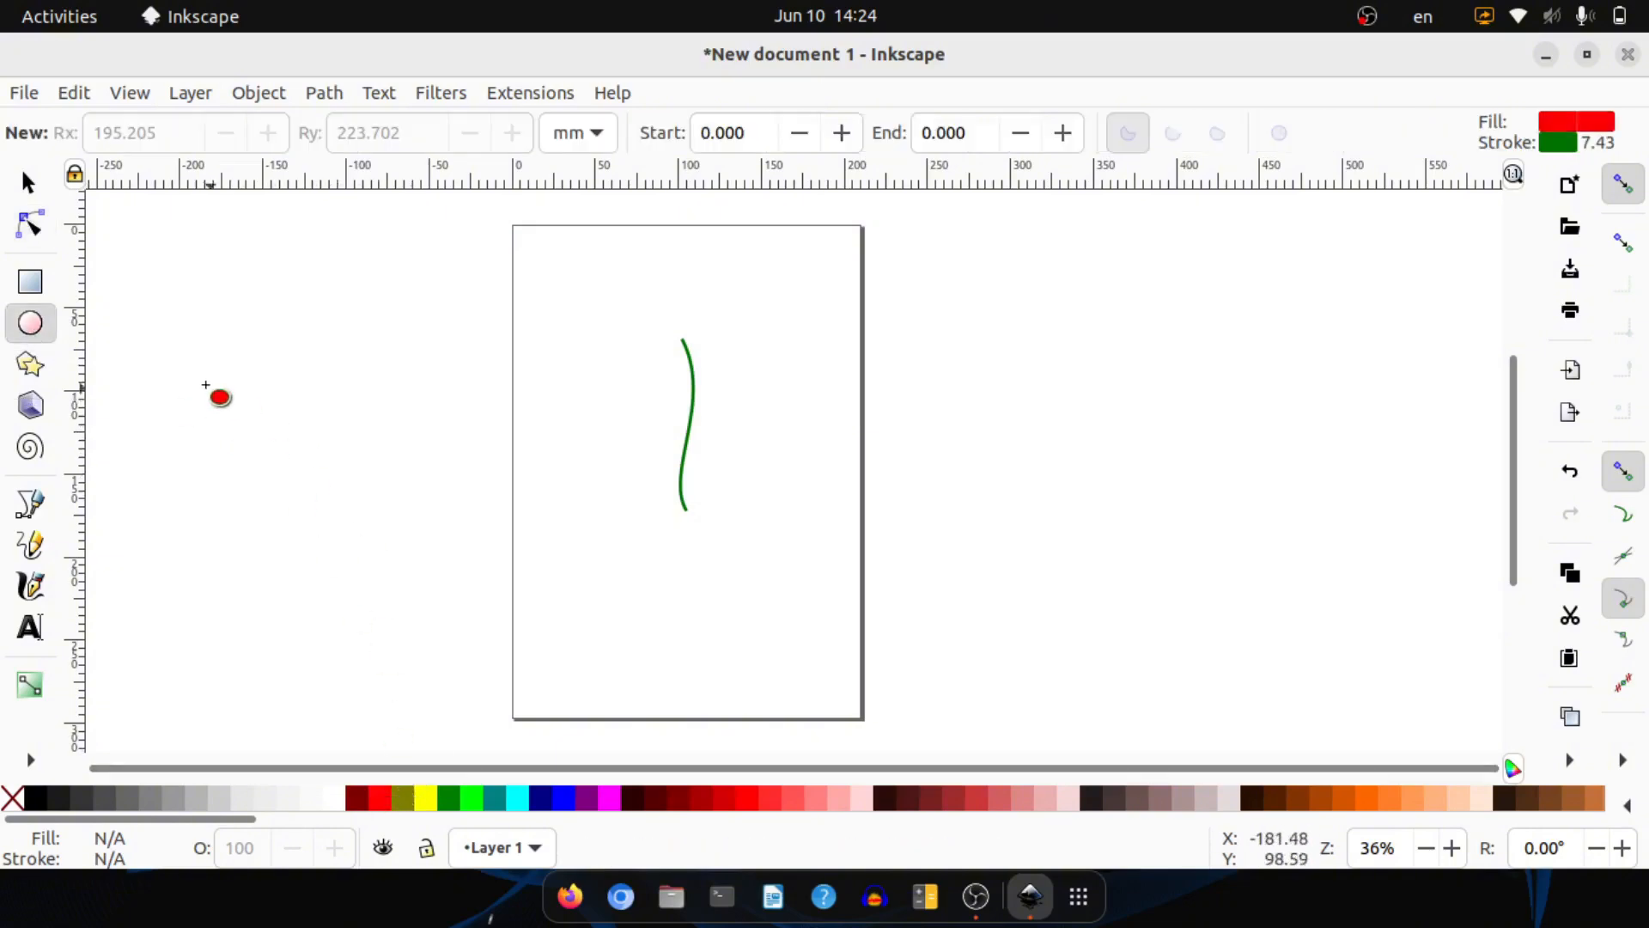
{"action": "left_click_drag", "start_coordinate": [197, 377], "coordinate": [392, 550]}
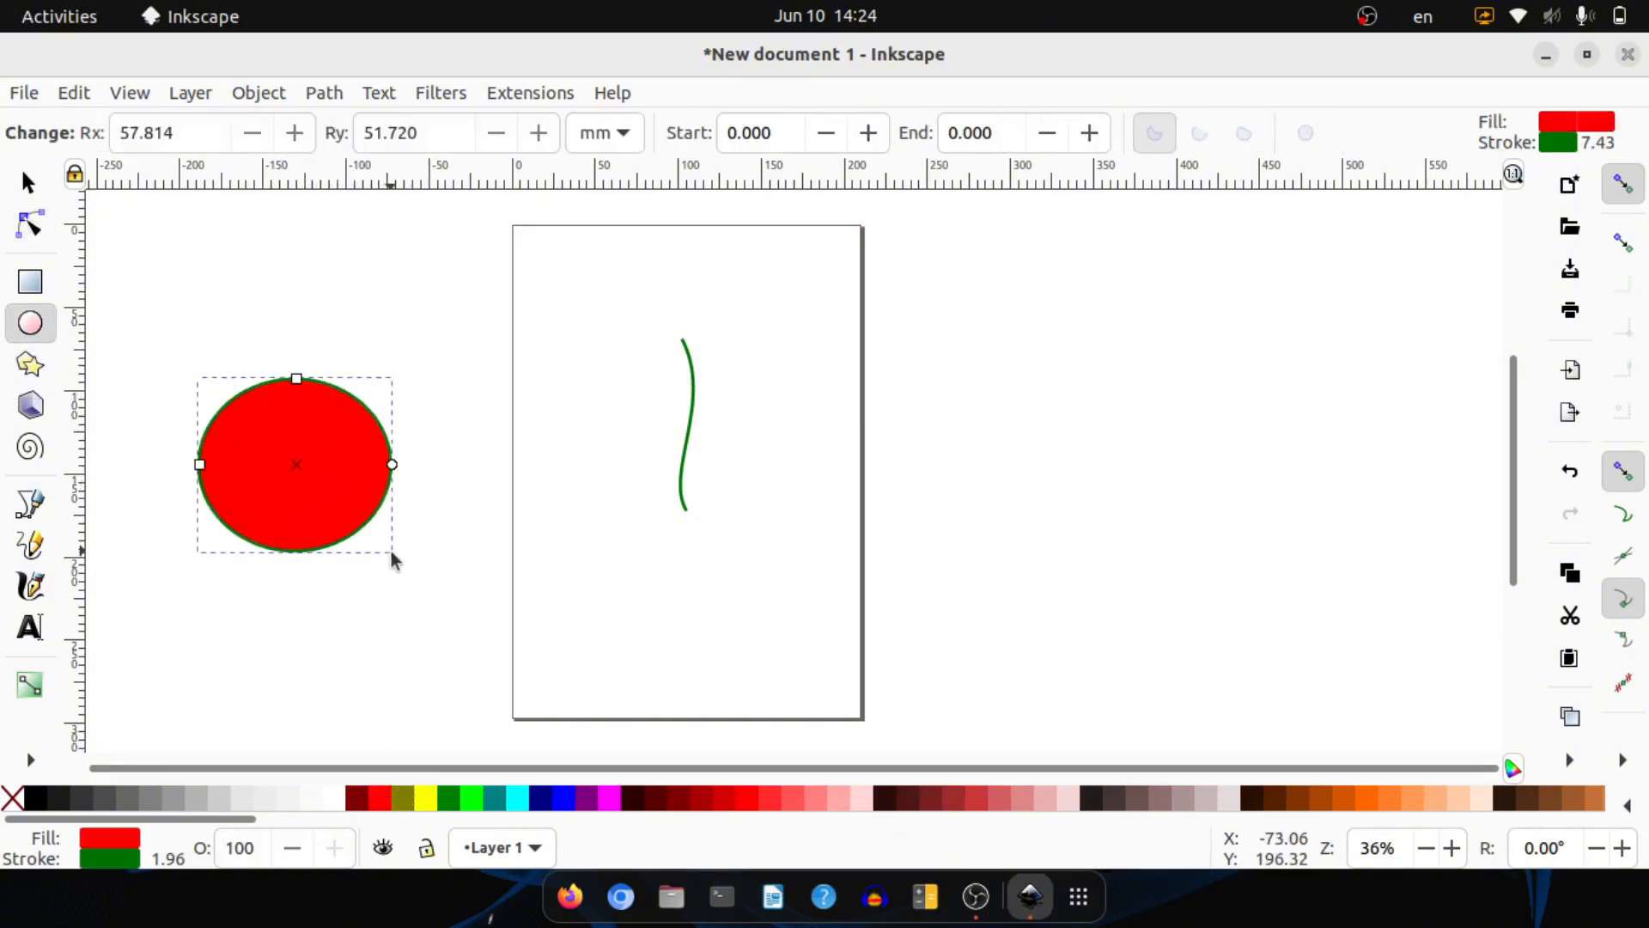
{"action": "left_click", "coordinate": [12, 798], "text": "shift"}
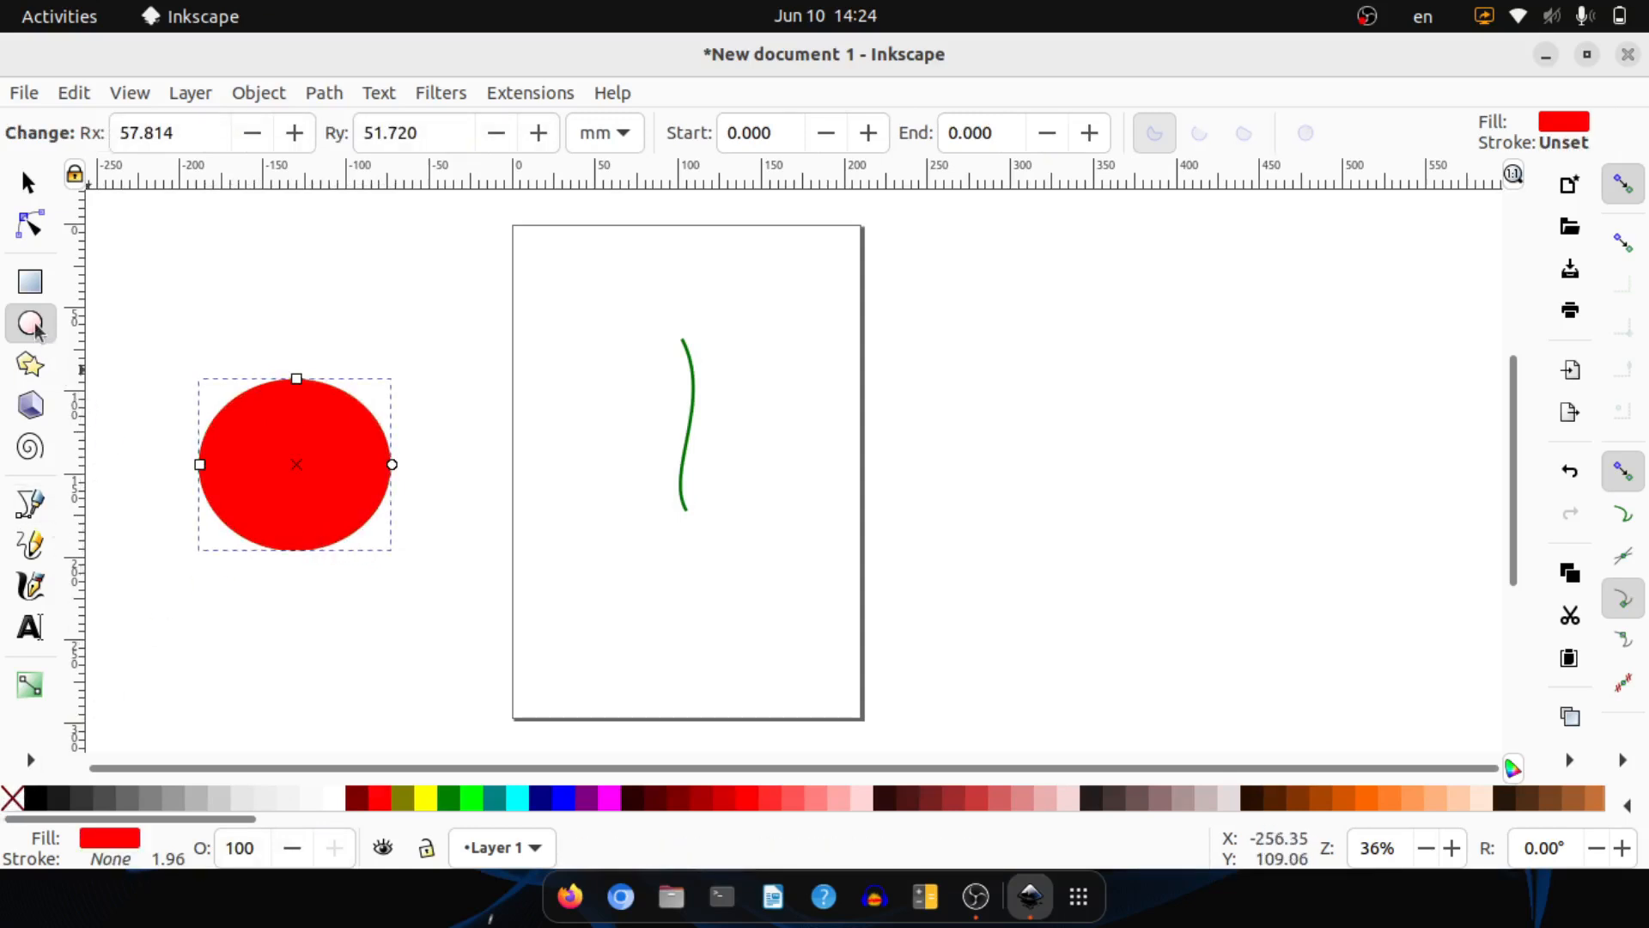
- Duplicate the red ellipse, shift the copy about 68 mm right so it overlaps the original, and fill it yellow
{"action": "left_click", "coordinate": [29, 182]}
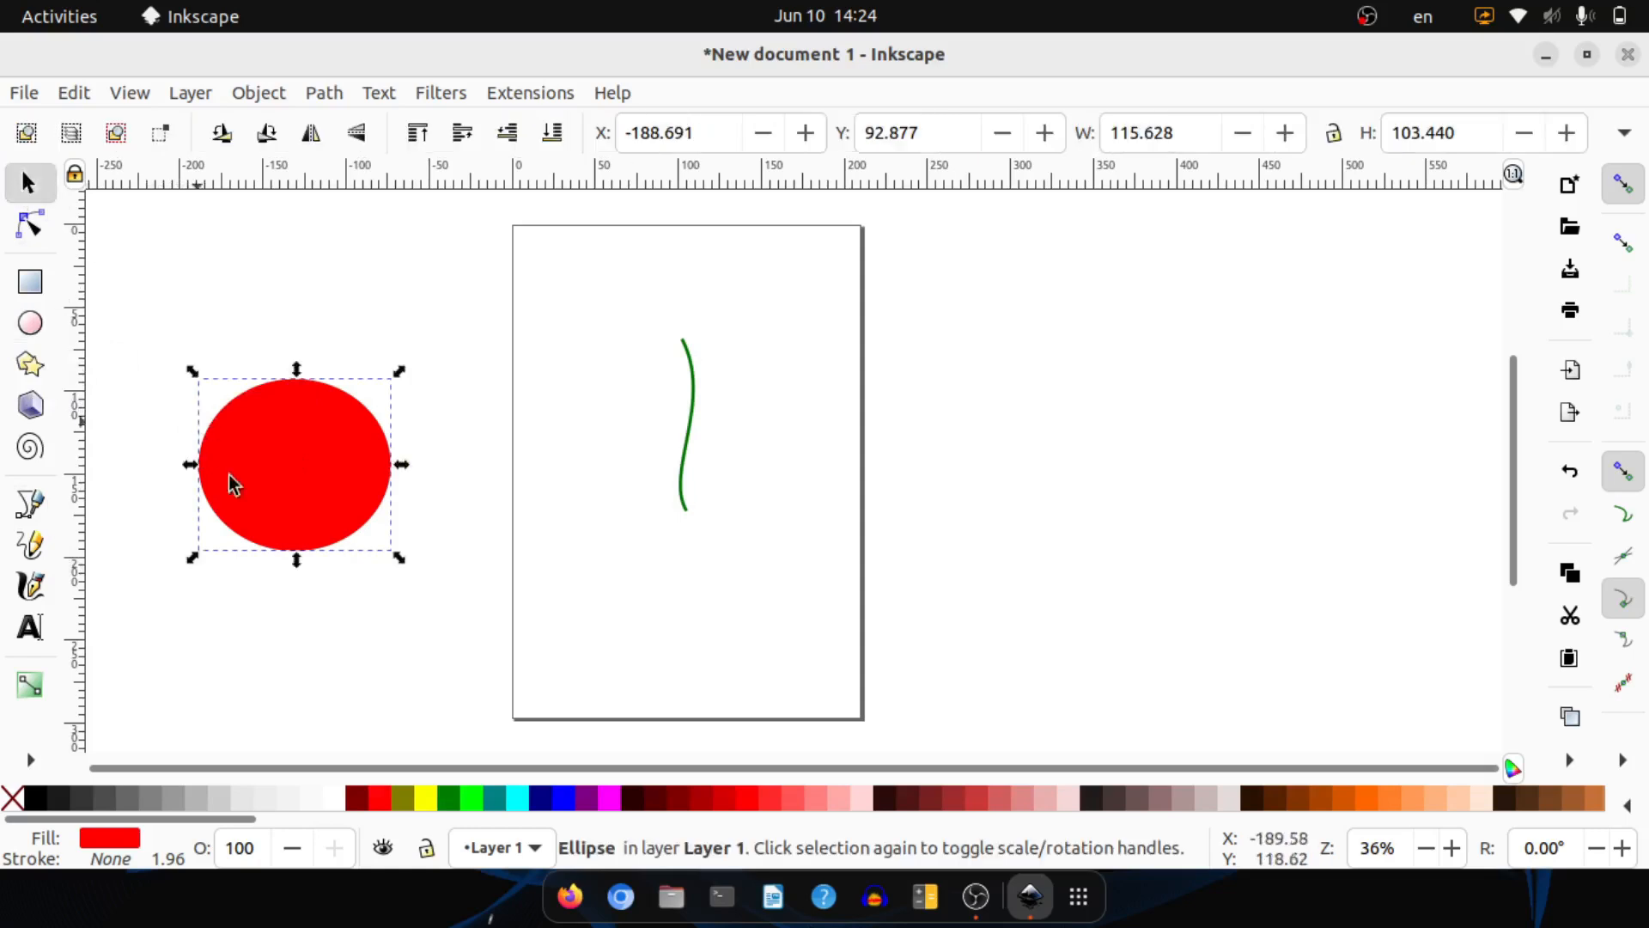
{"action": "left_click", "coordinate": [73, 92]}
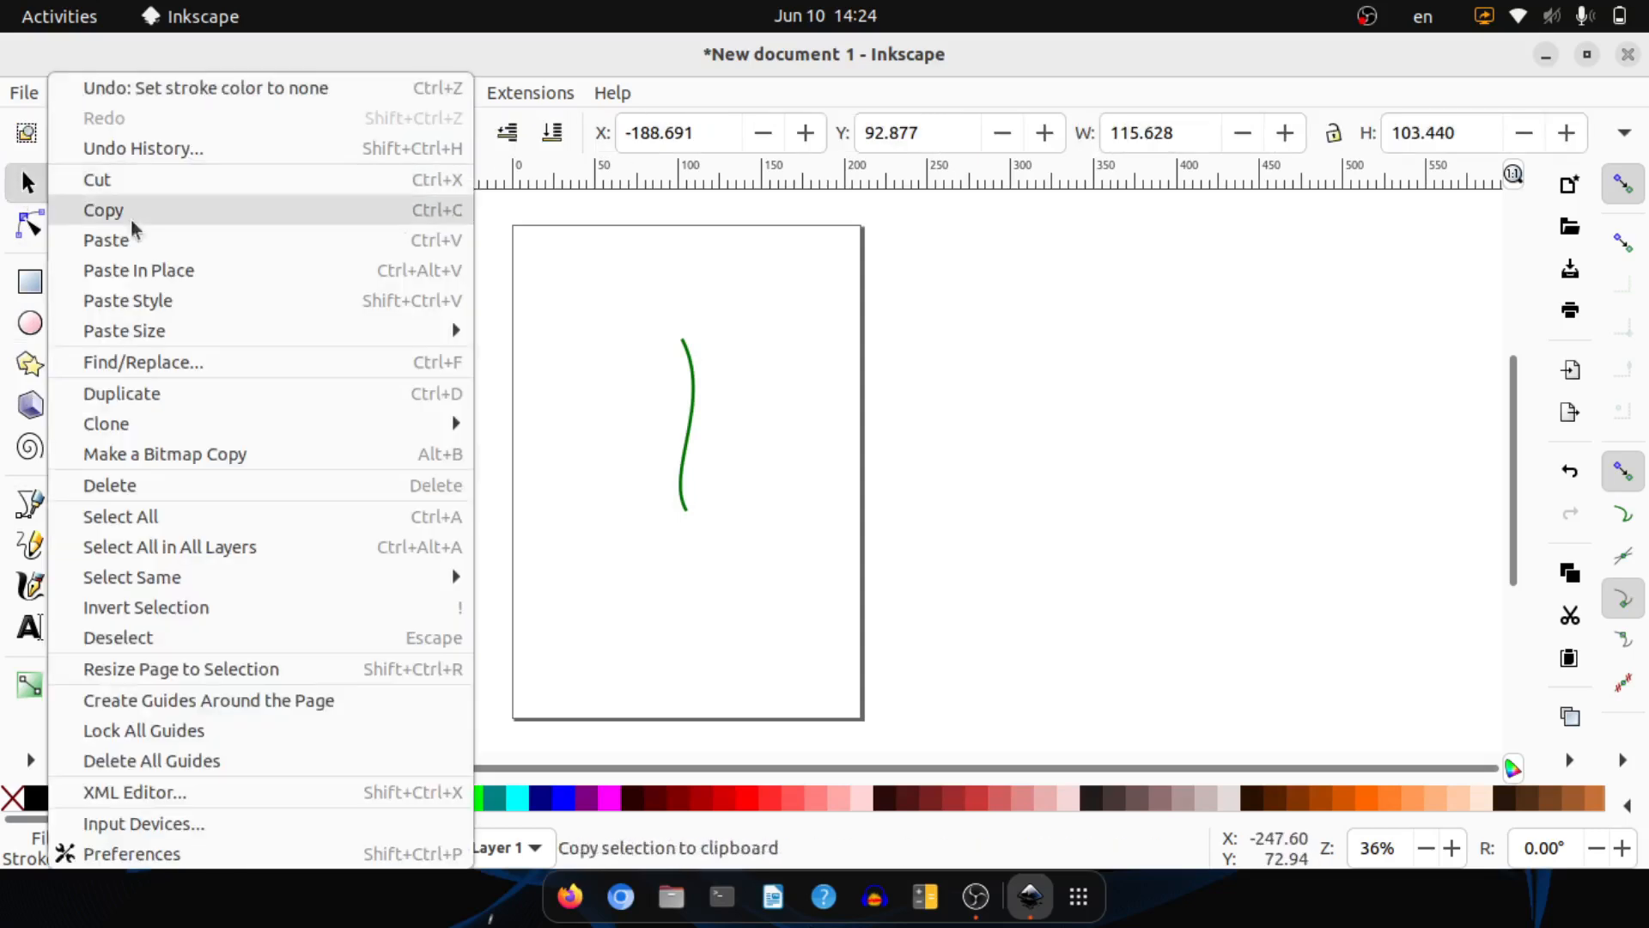
{"action": "left_click", "coordinate": [199, 392]}
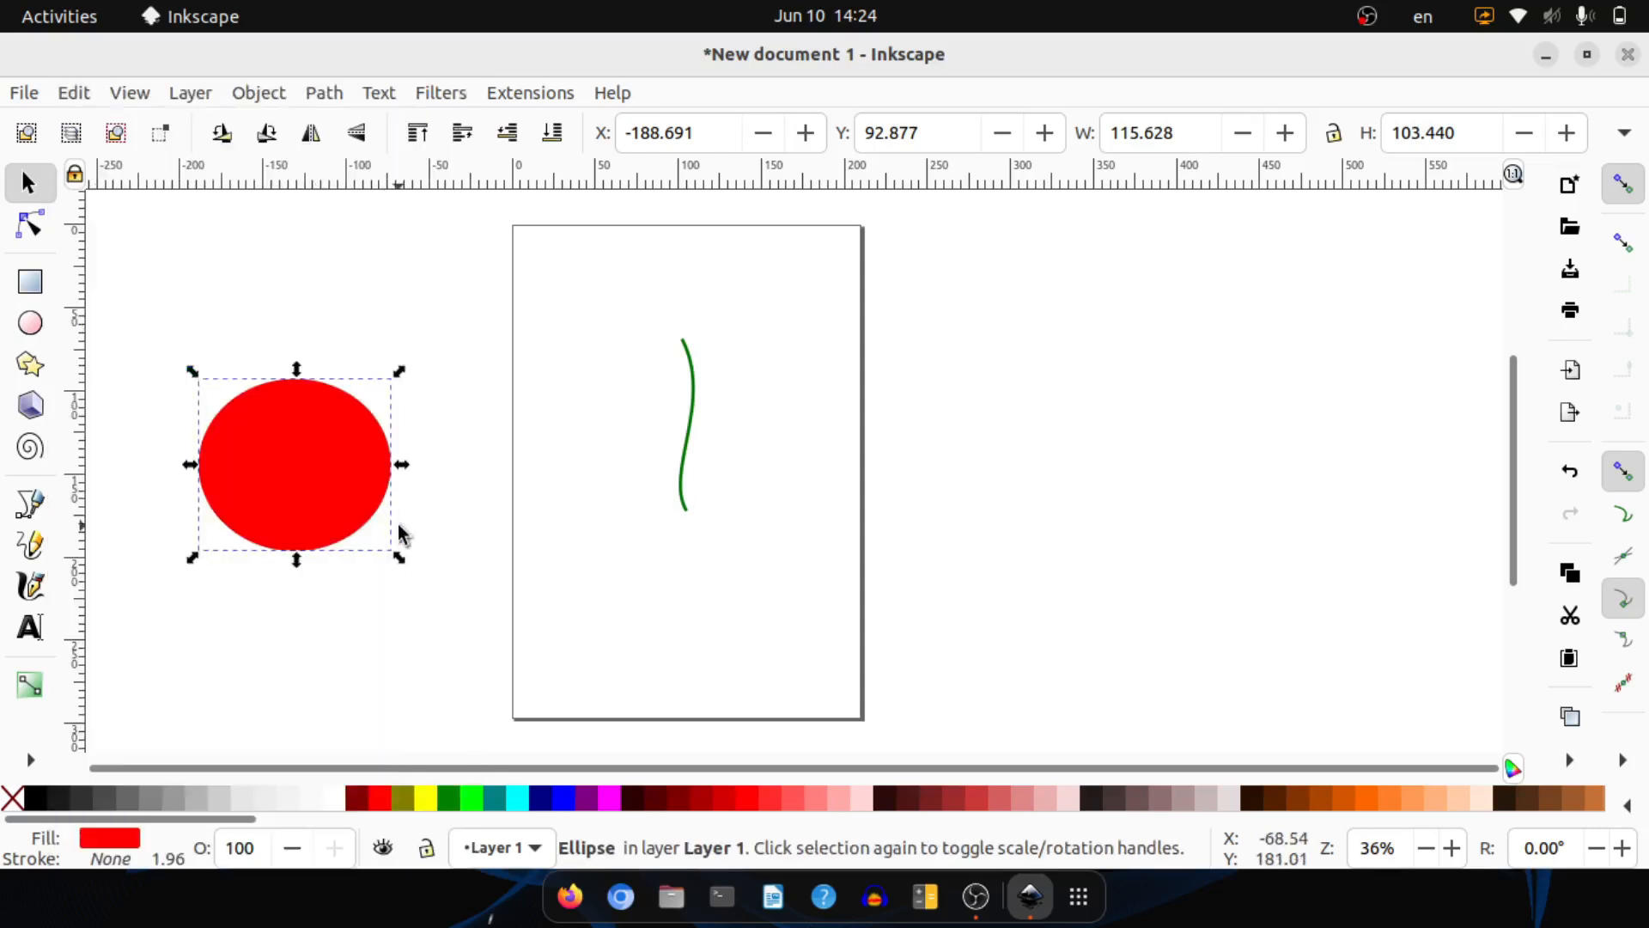
{"action": "left_click_drag", "start_coordinate": [331, 502], "coordinate": [443, 495]}
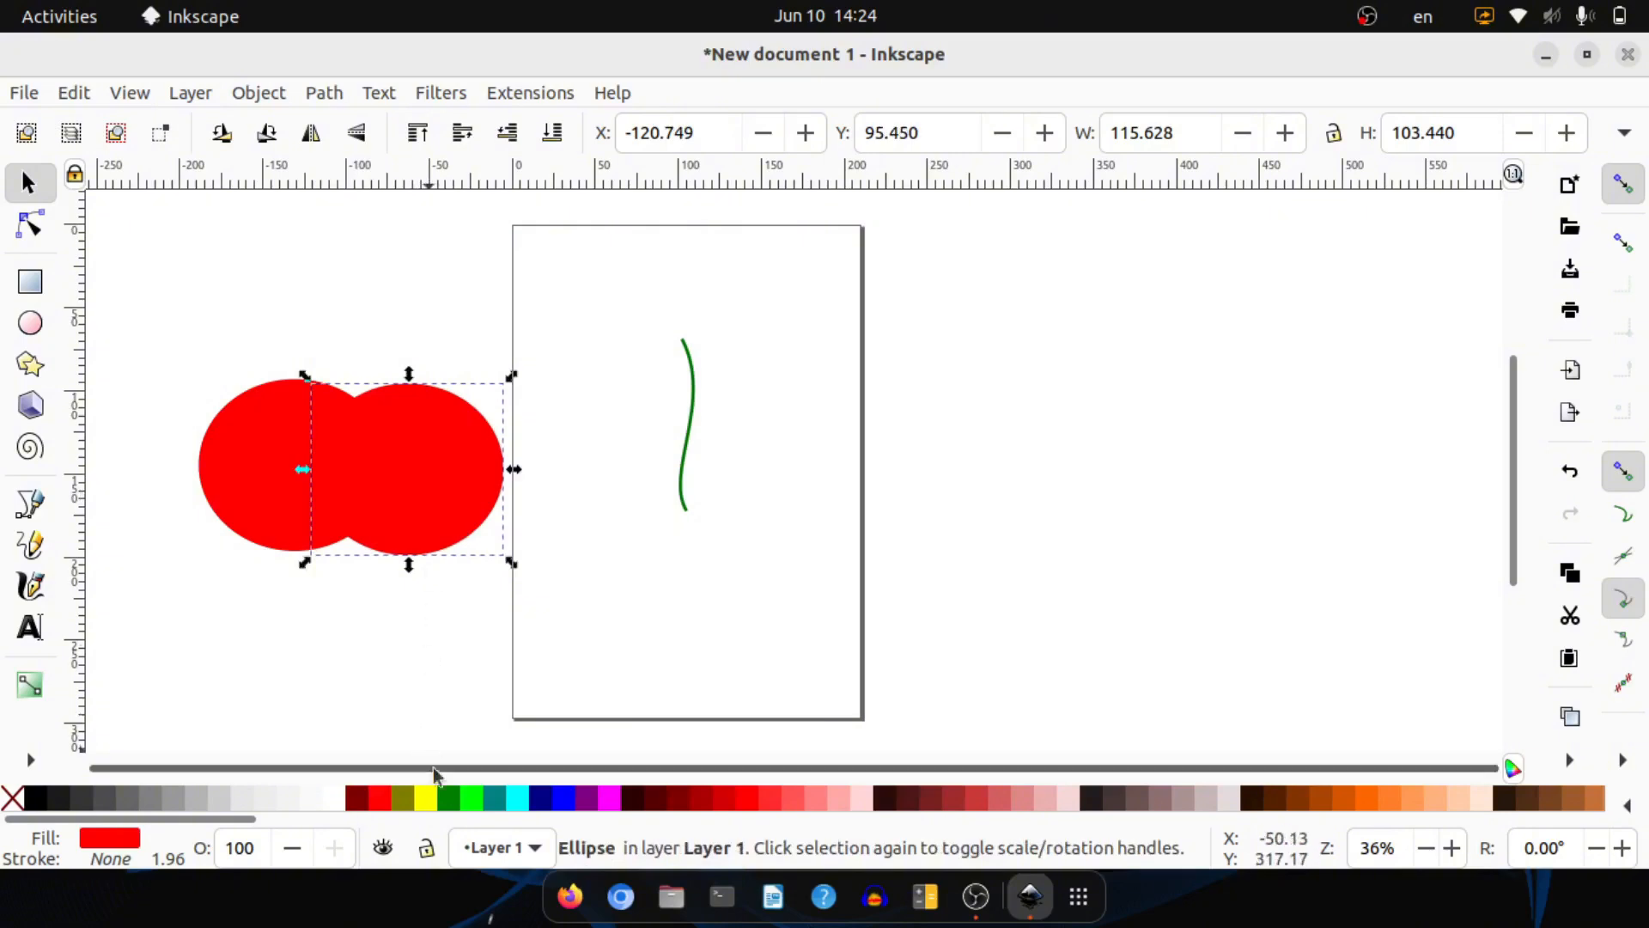
{"action": "left_click", "coordinate": [432, 797]}
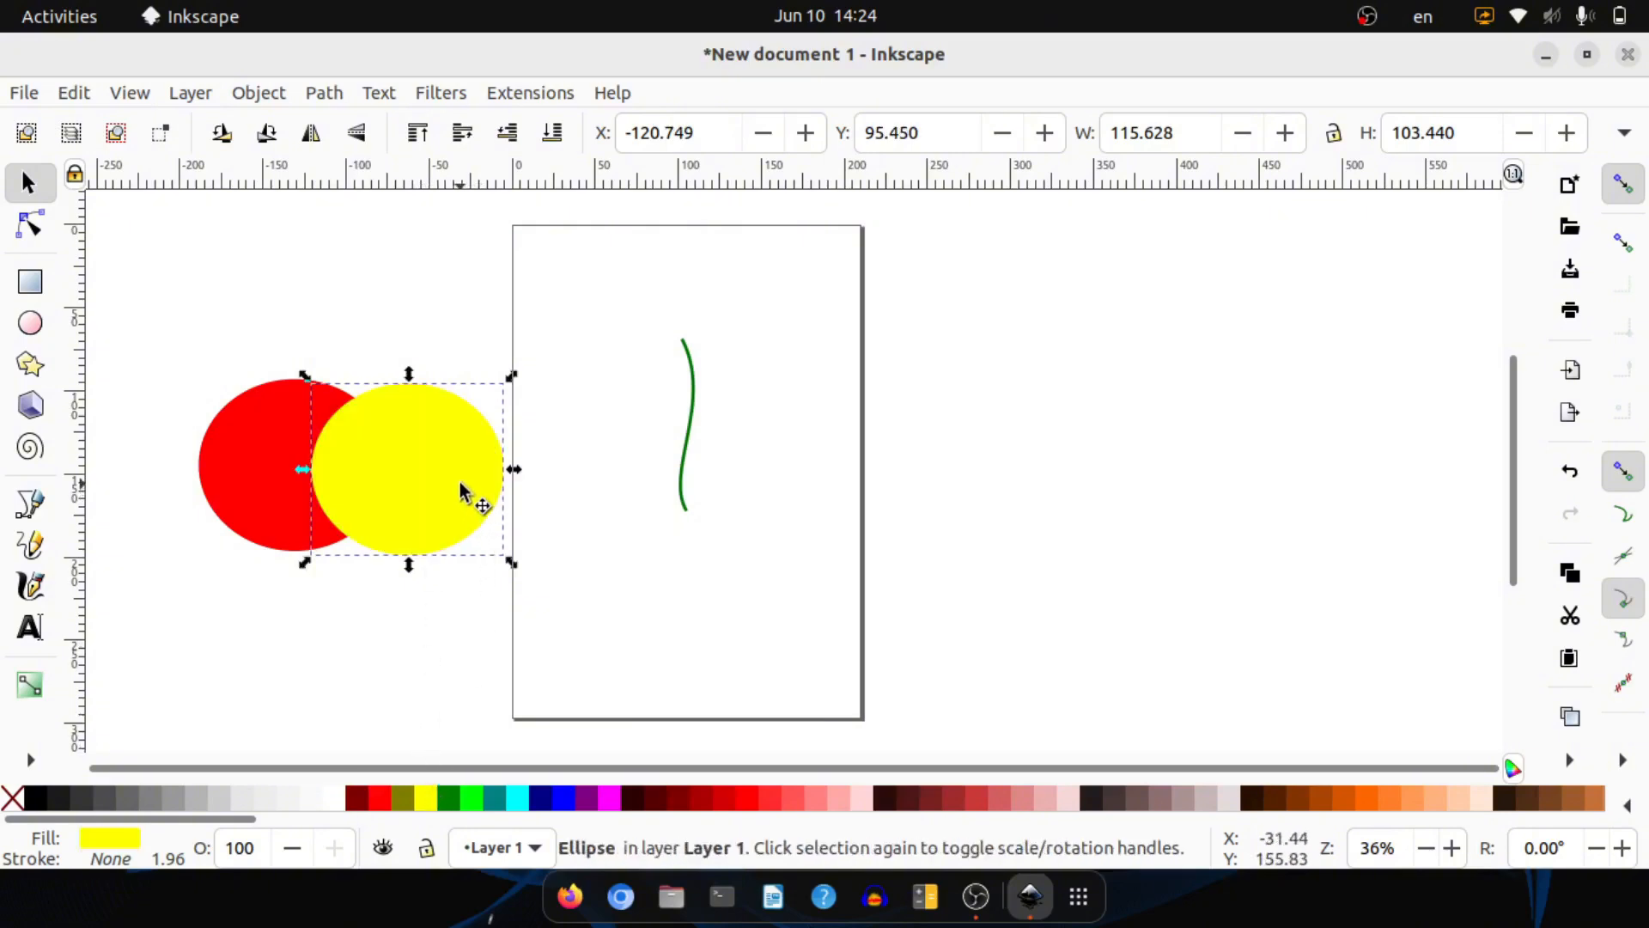
{"action": "left_click_drag", "start_coordinate": [460, 481], "coordinate": [460, 472]}
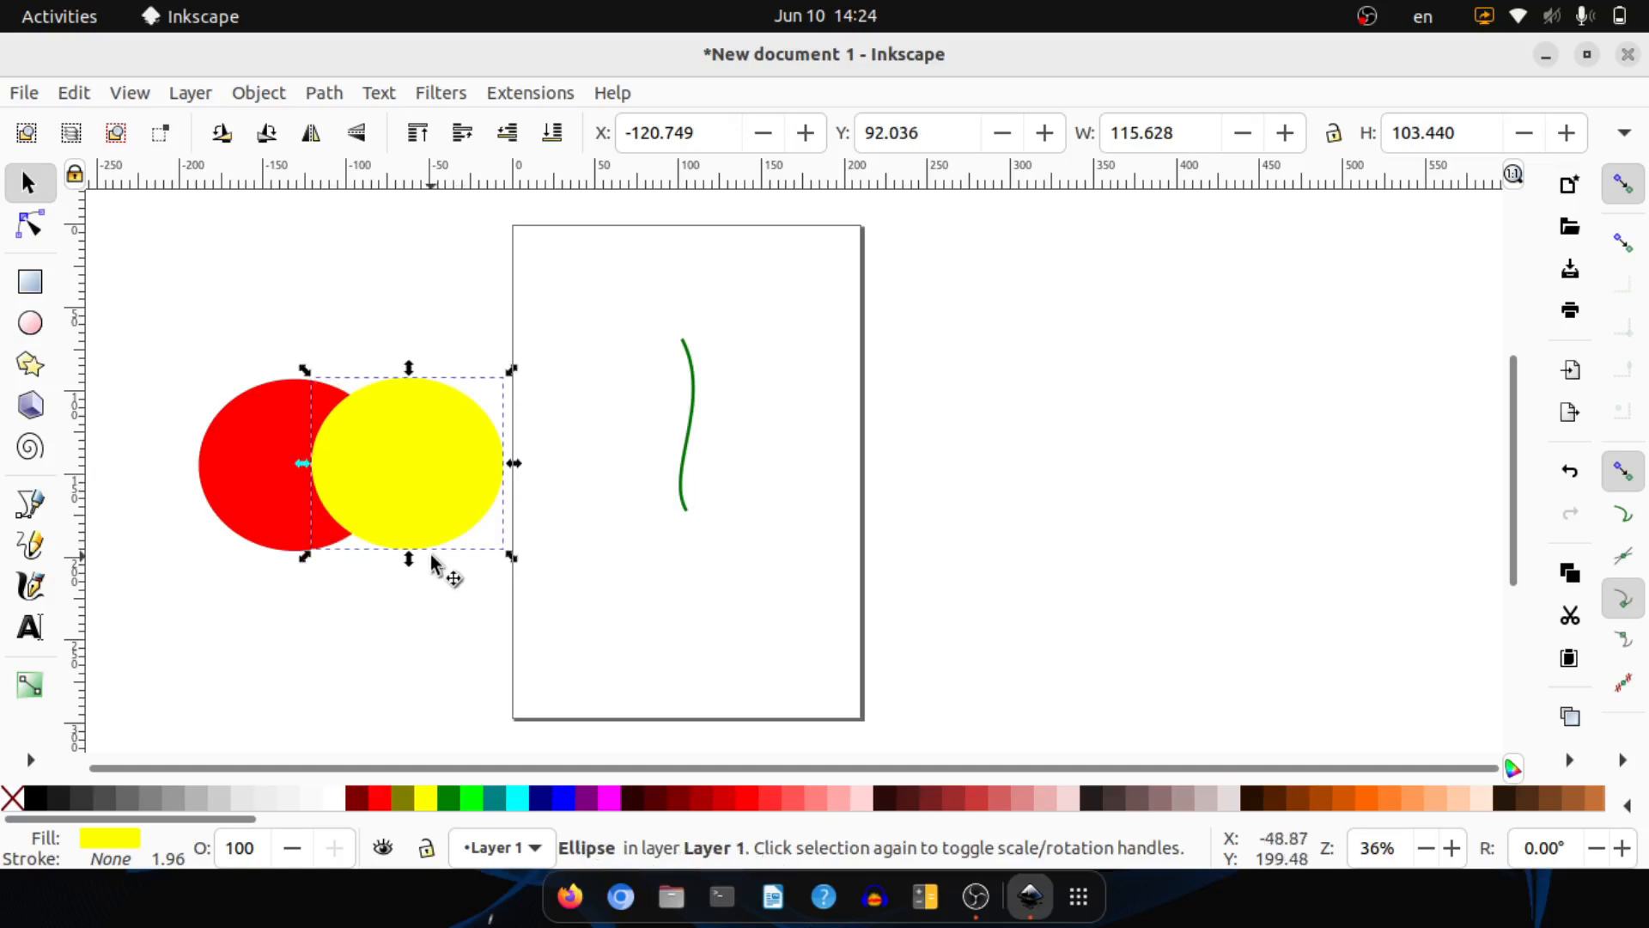
- Lower the yellow ellipse's opacity to 75%
{"action": "left_click", "coordinate": [293, 849]}
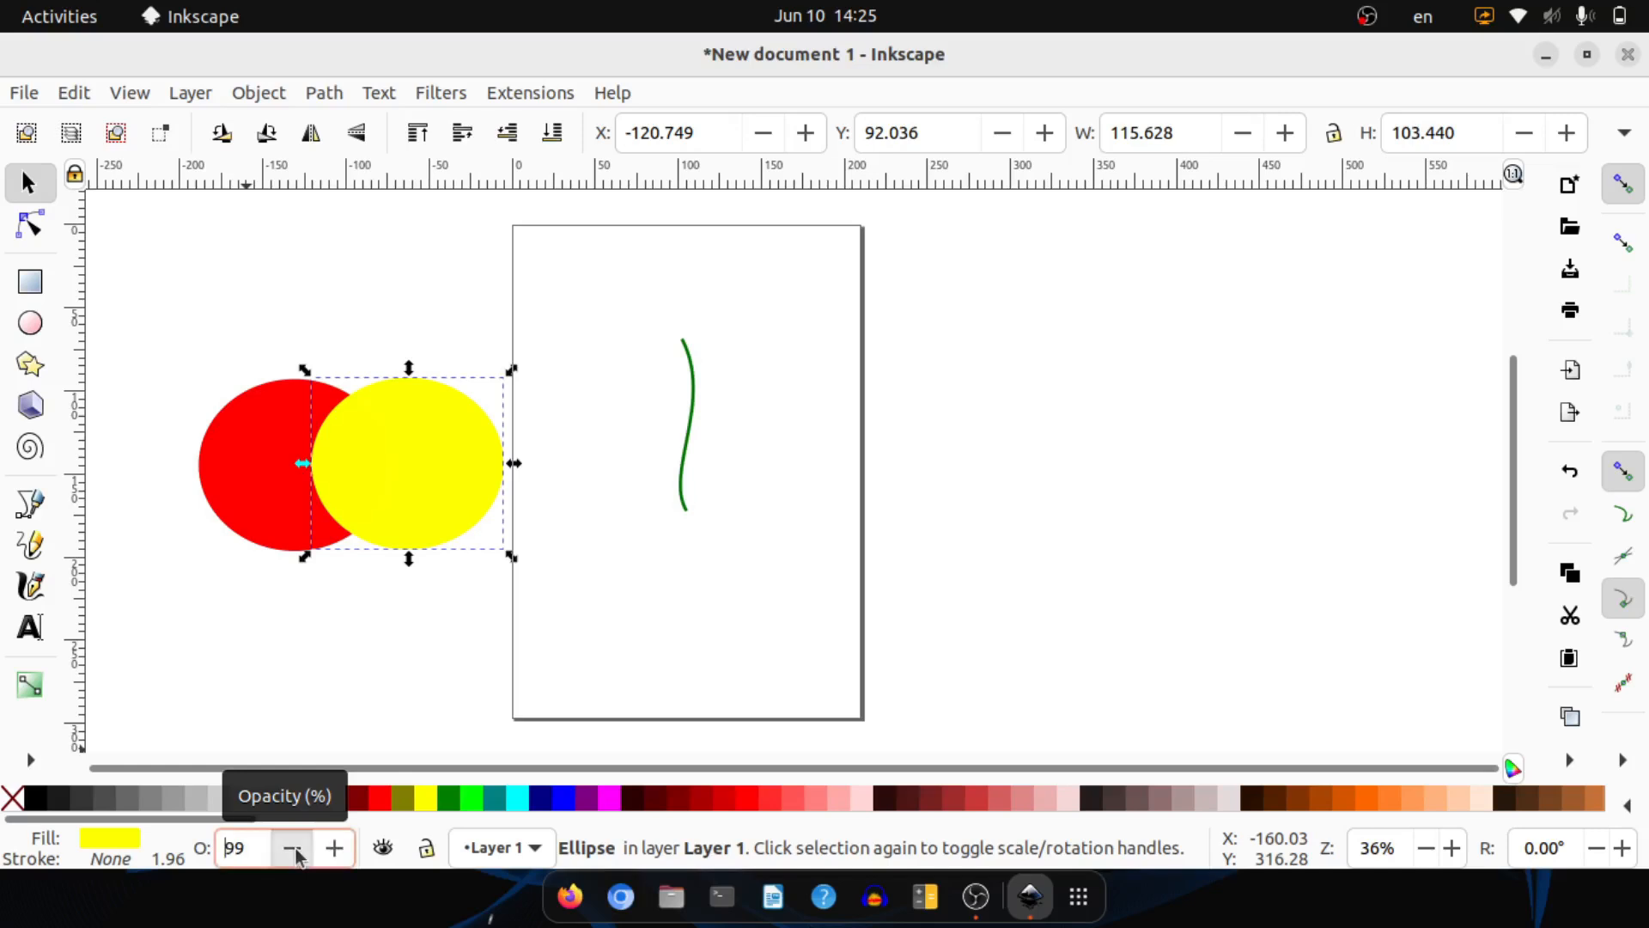
{"action": "left_click", "coordinate": [293, 849]}
{"action": "left_click", "coordinate": [293, 849]}
{"action": "left_click", "coordinate": [293, 849]}
{"action": "left_click", "coordinate": [293, 849]}
{"action": "left_click", "coordinate": [293, 849]}
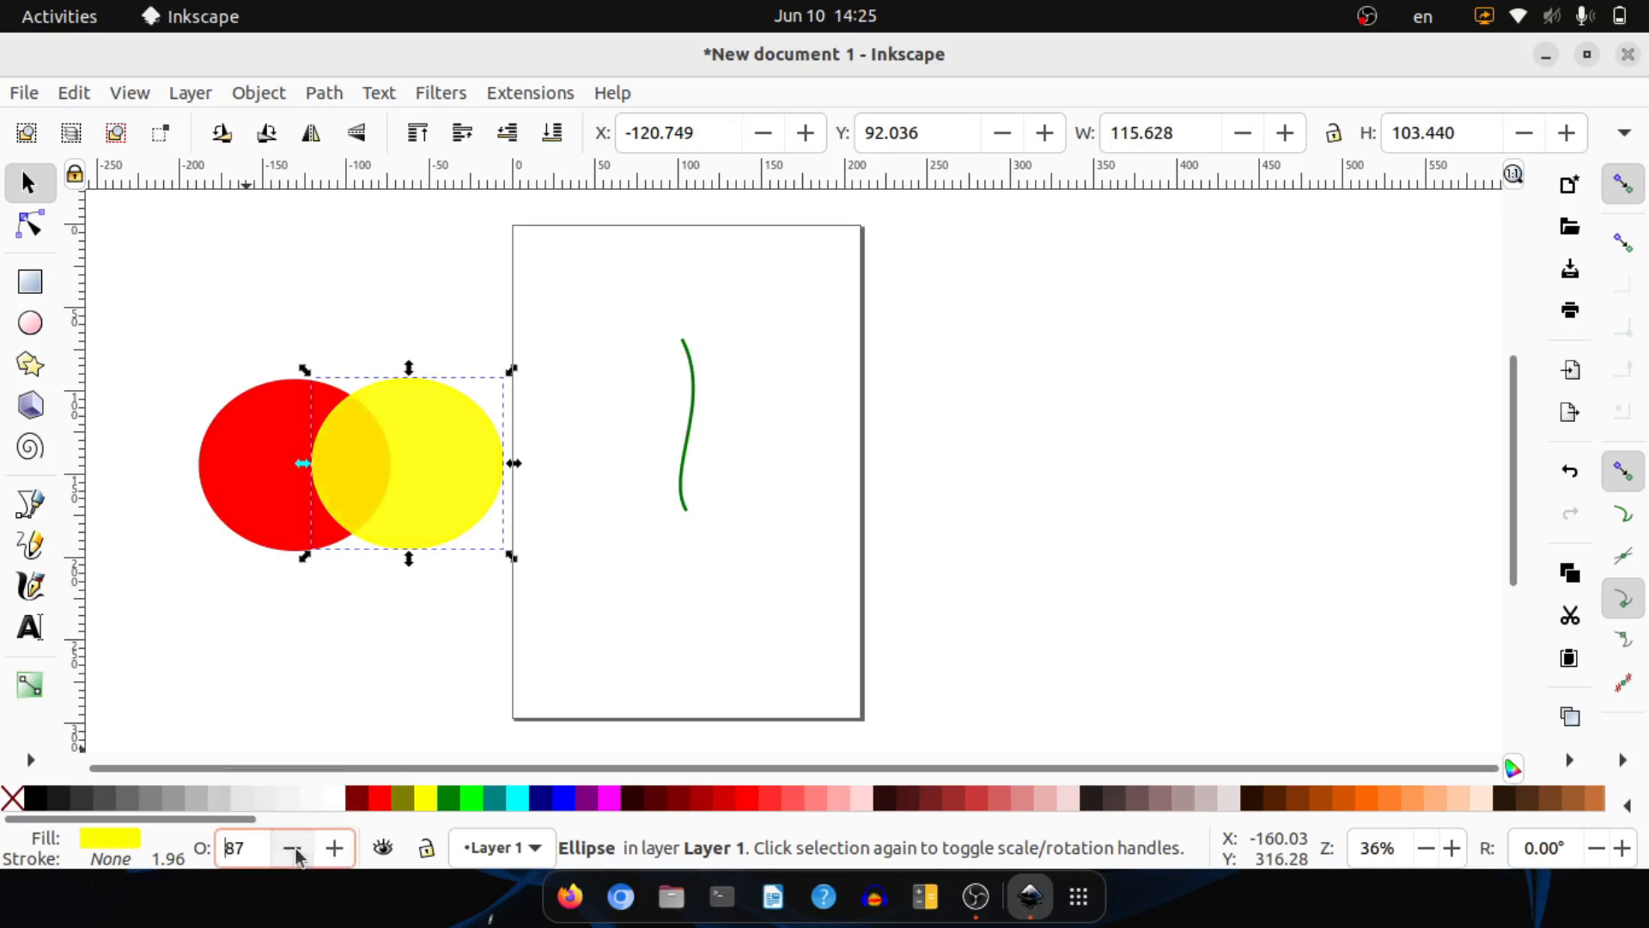
{"action": "left_click", "coordinate": [293, 850]}
{"action": "left_click", "coordinate": [293, 849]}
{"action": "left_click", "coordinate": [292, 850]}
{"action": "left_click", "coordinate": [293, 849]}
{"action": "left_click", "coordinate": [293, 850]}
{"action": "left_click", "coordinate": [293, 850]}
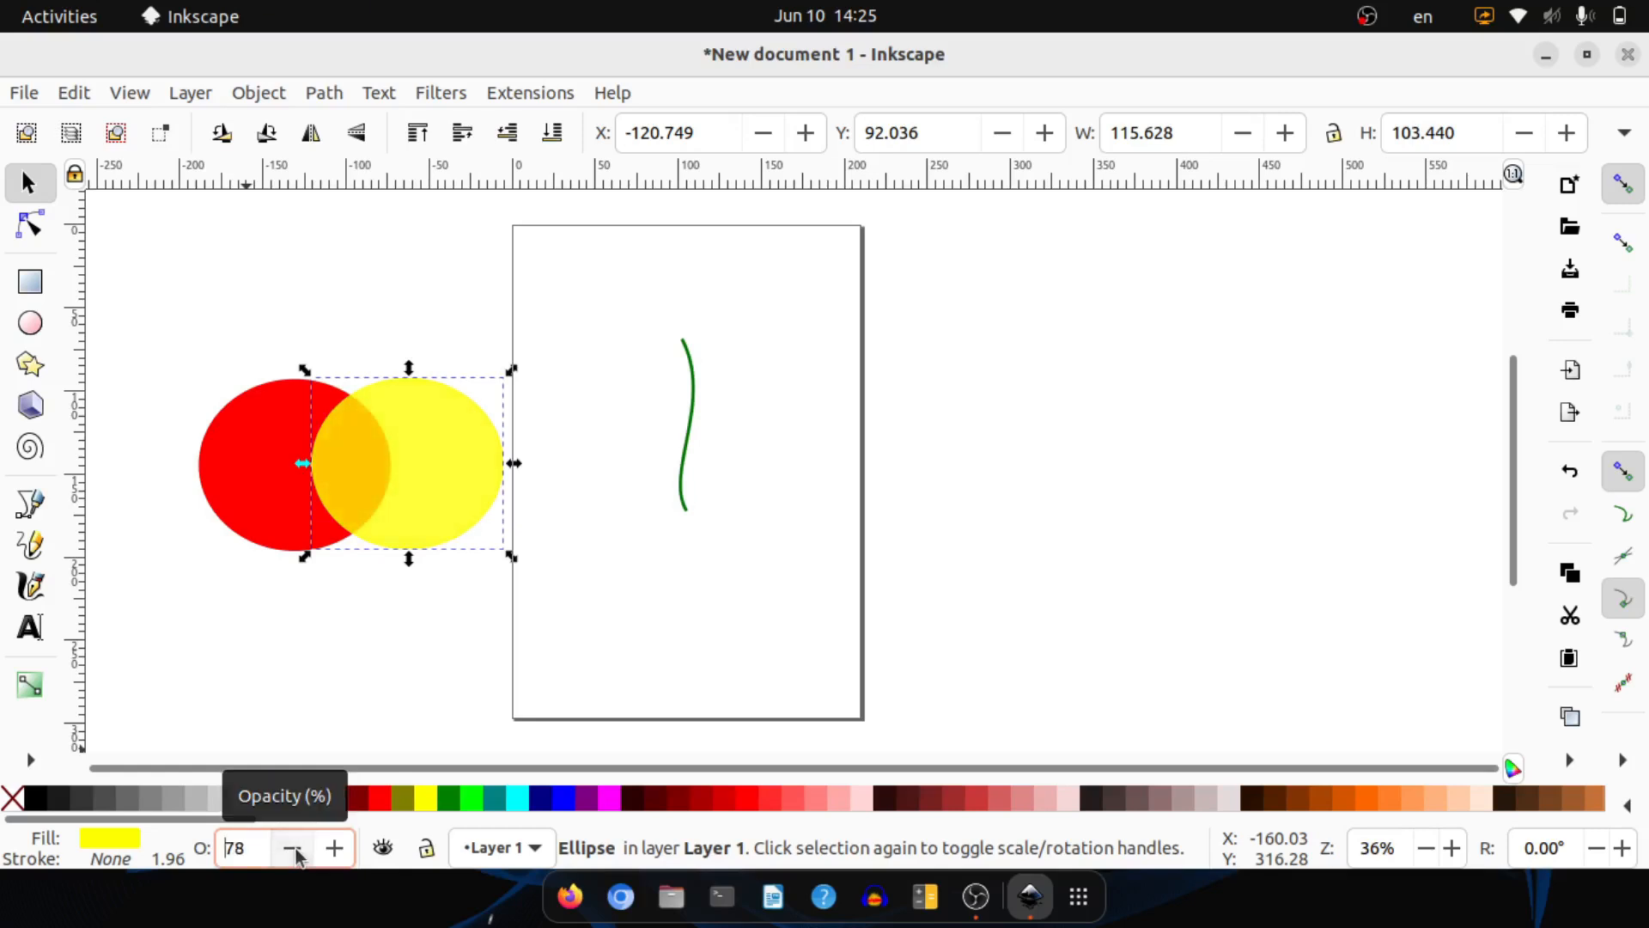
{"action": "left_click", "coordinate": [293, 850]}
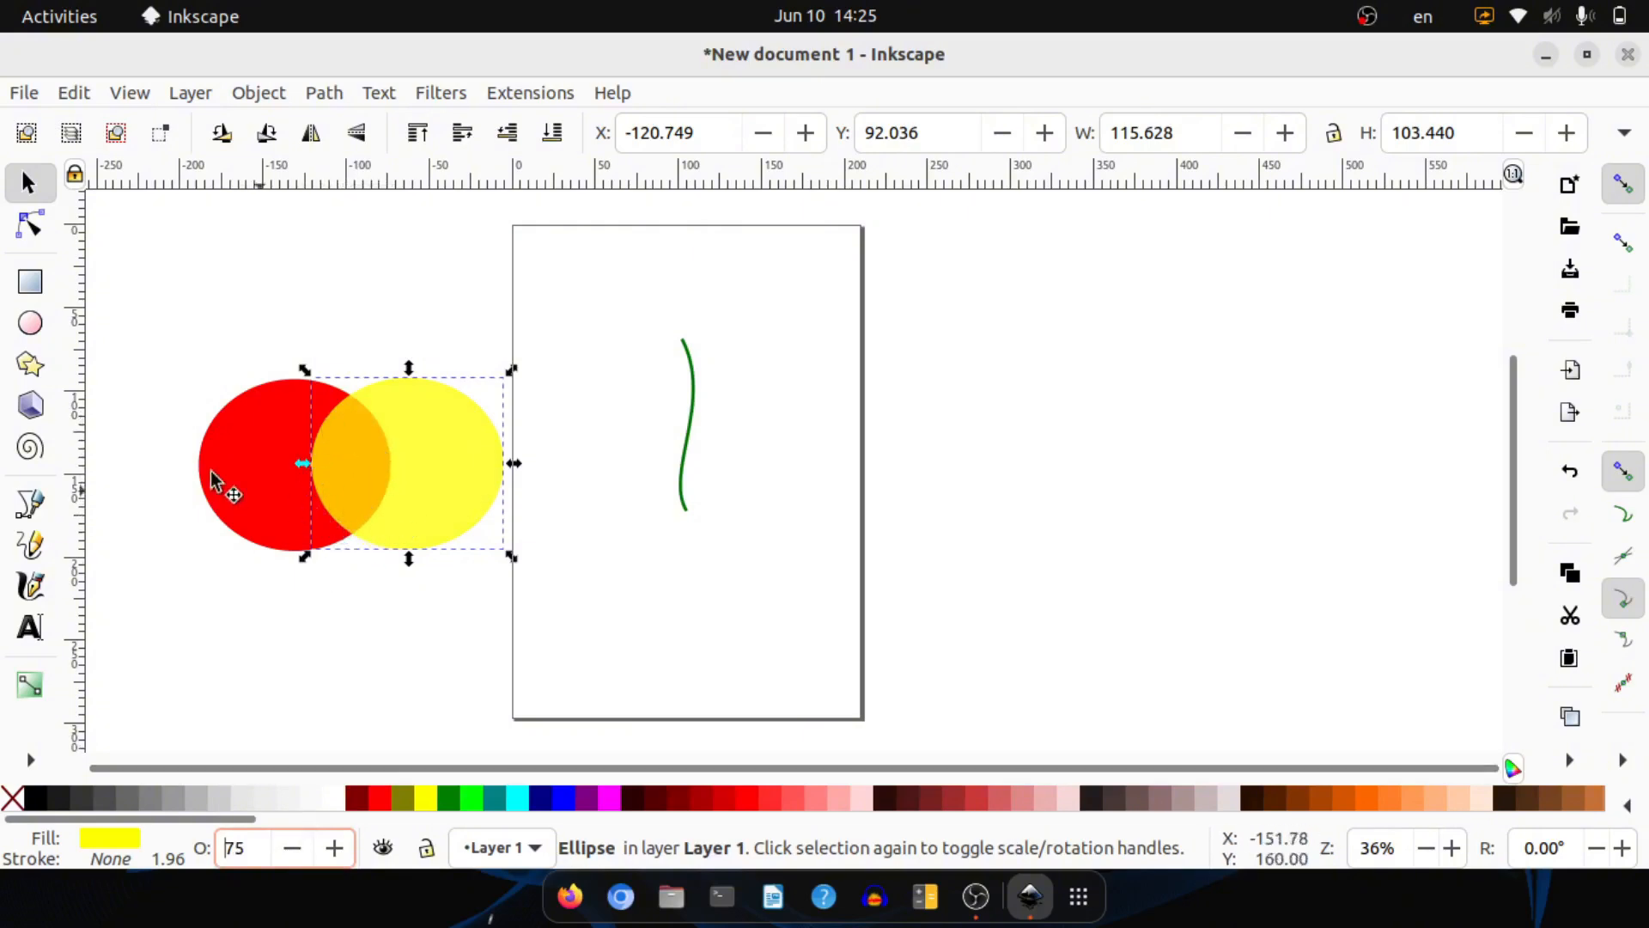
- Select both overlapping ellipses and reduce them to their shared area with the Intersection path operation
{"action": "left_click_drag", "start_coordinate": [160, 327], "coordinate": [533, 600]}
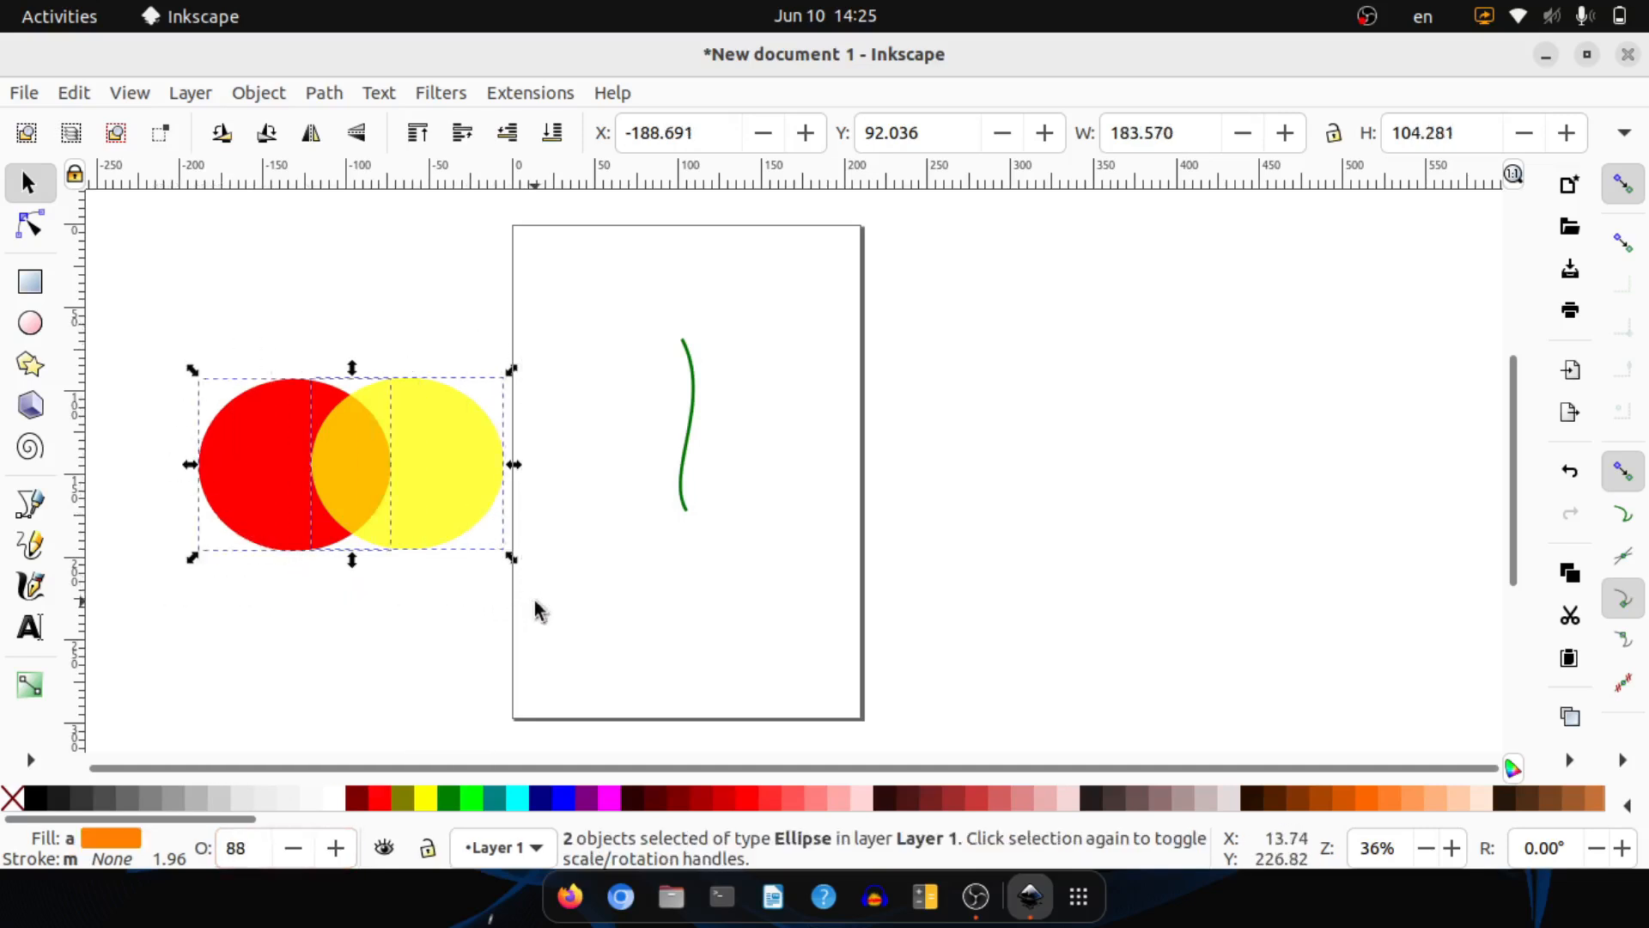
{"action": "left_click", "coordinate": [326, 94]}
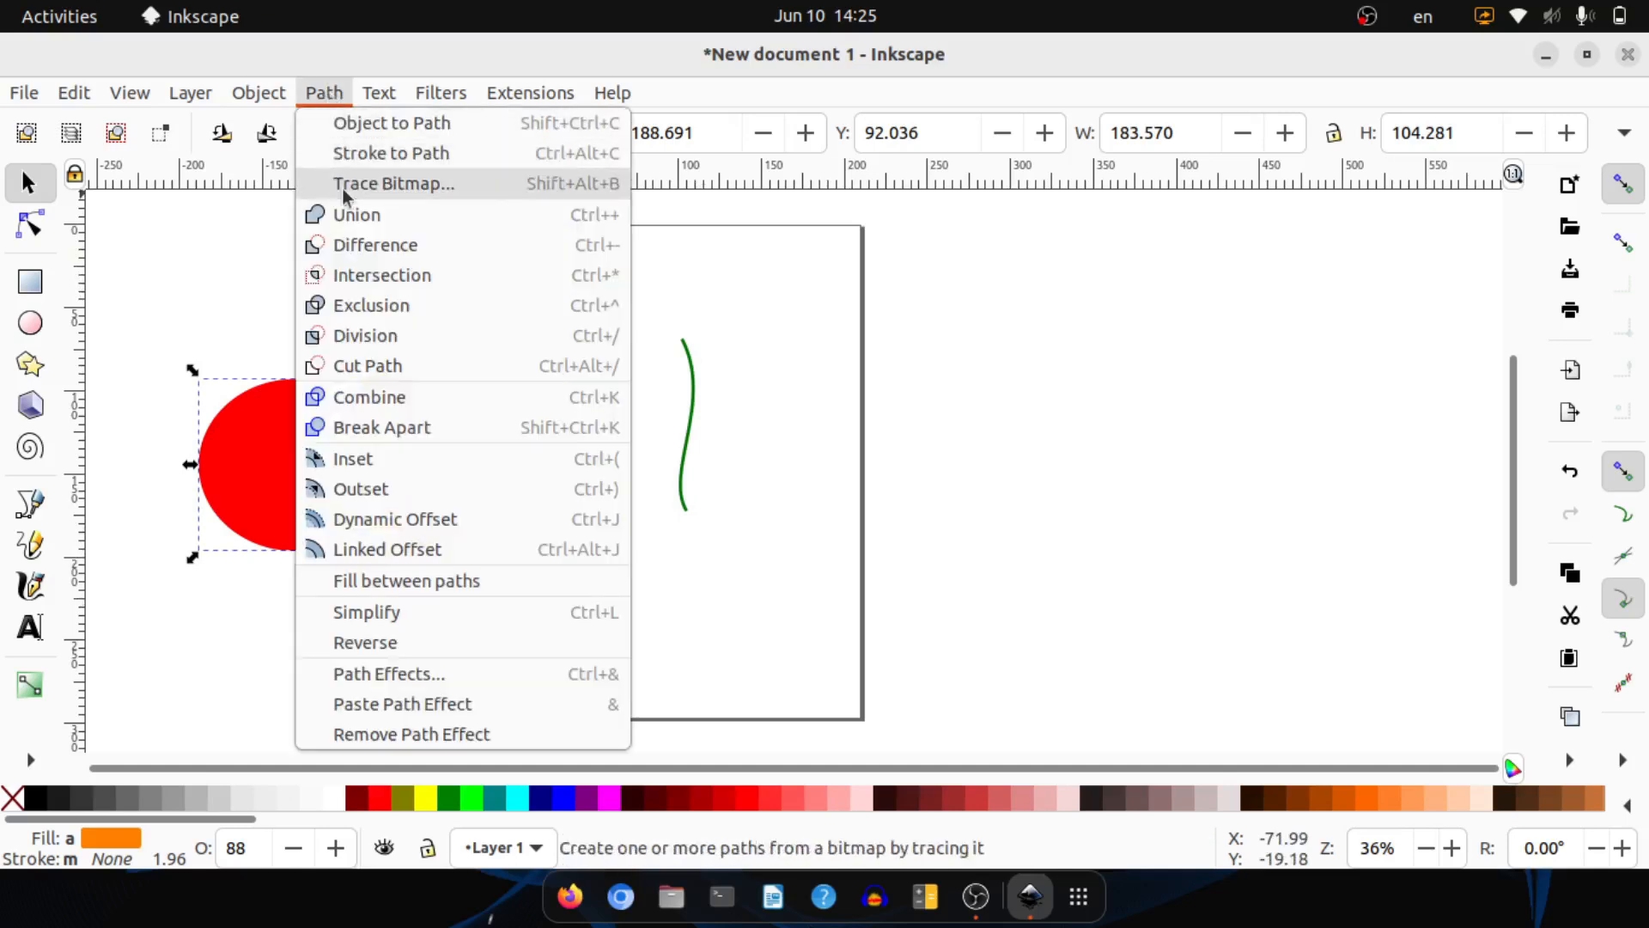
{"action": "left_click", "coordinate": [387, 277]}
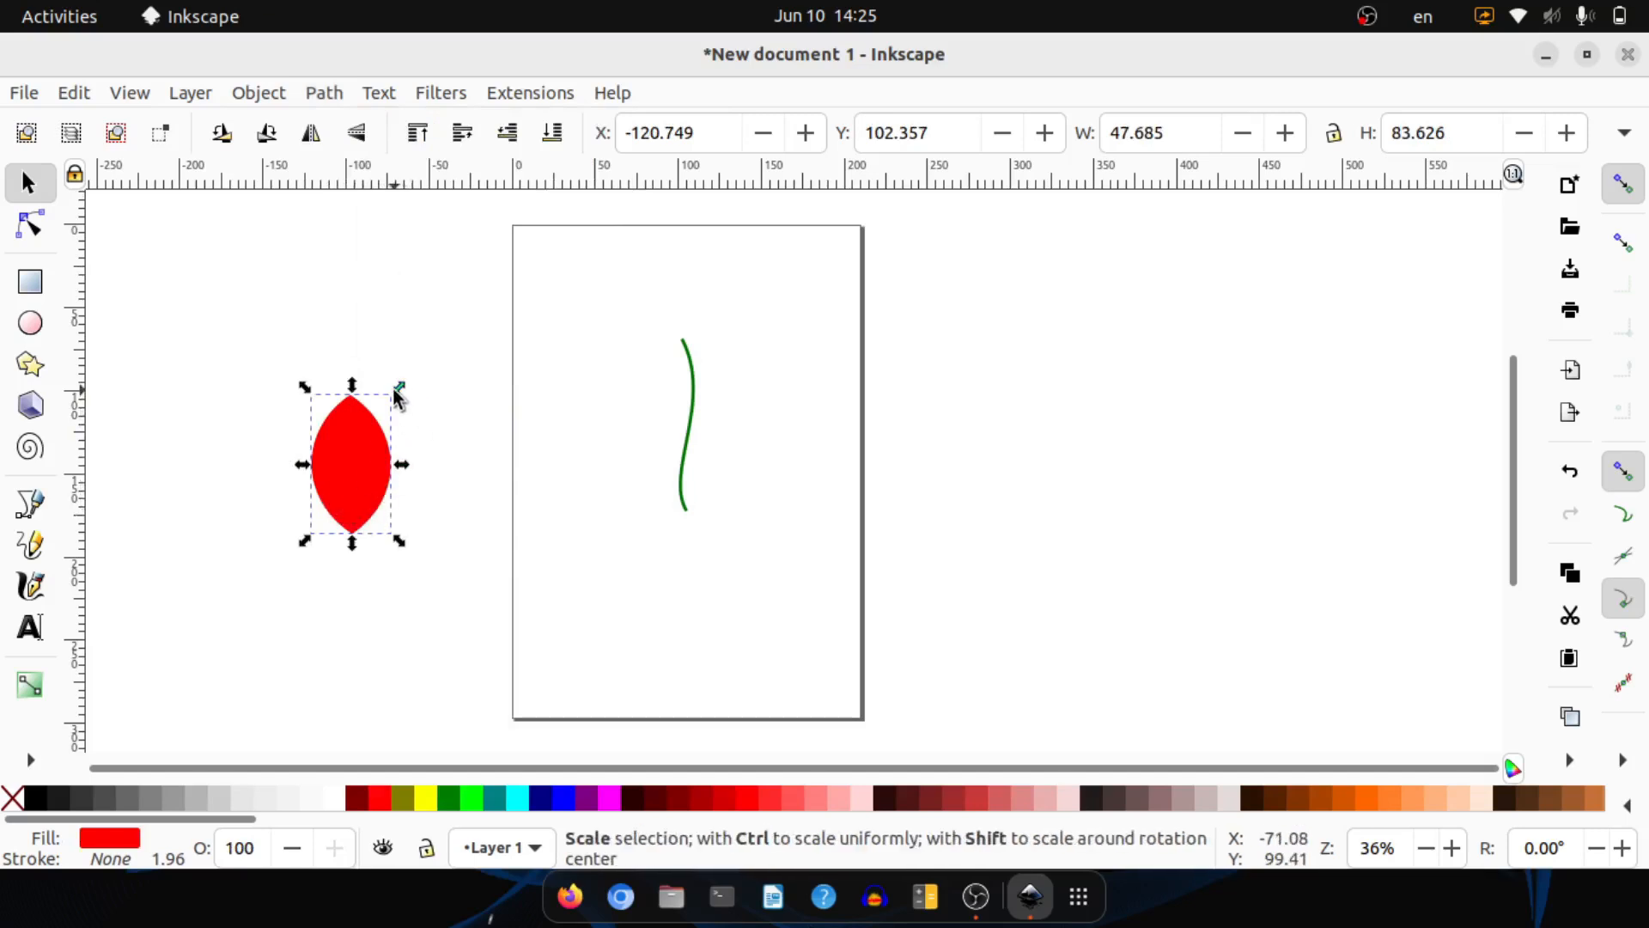
- Scale the red petal shape down to about 14 by 26 mm and fill it bright green
{"action": "left_click_drag", "start_coordinate": [398, 391], "coordinate": [342, 487]}
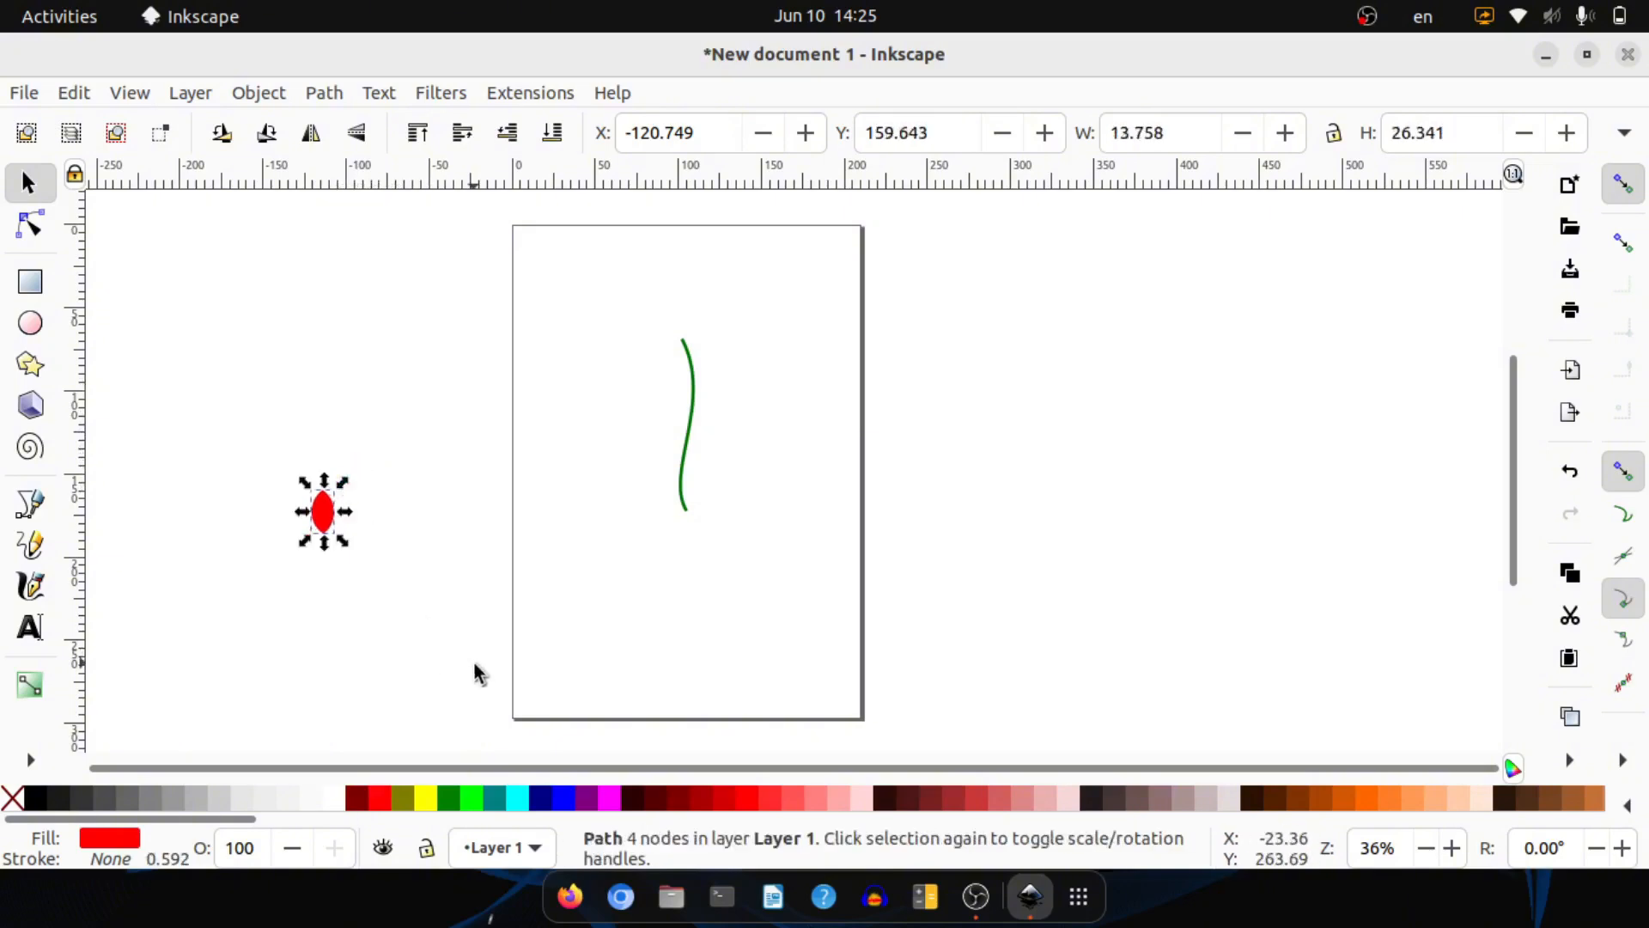
{"action": "left_click", "coordinate": [463, 798]}
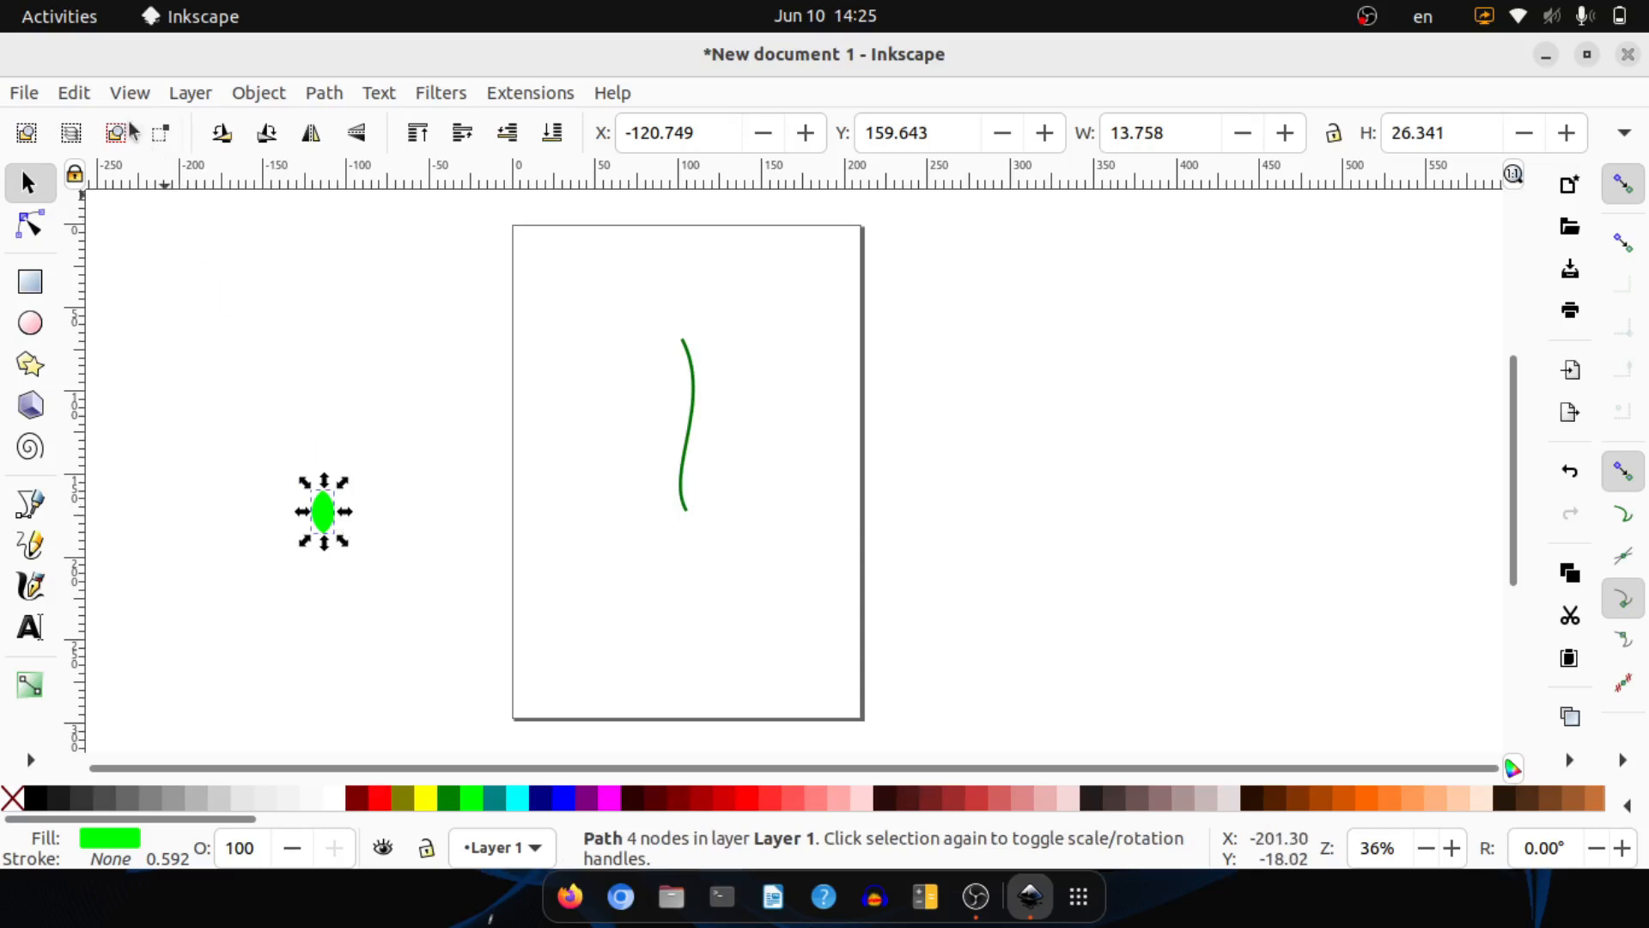
- Duplicate the green leaf, rotate the copy clockwise, and place it against the right side of the stem near its lower end
{"action": "left_click", "coordinate": [76, 92]}
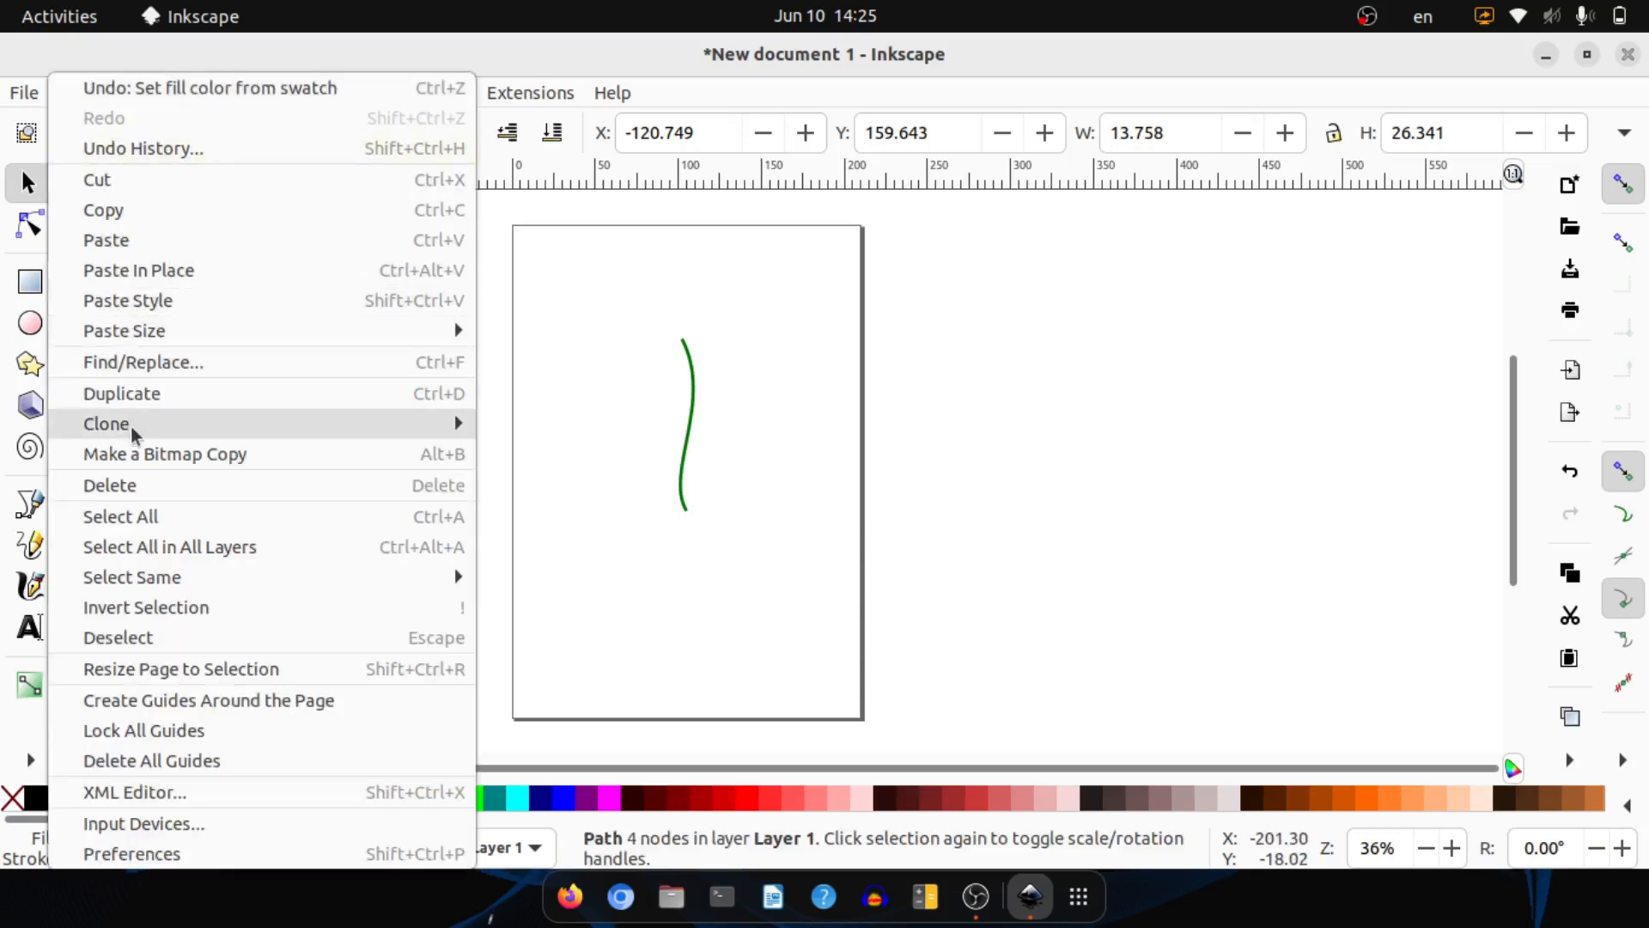
{"action": "left_click", "coordinate": [162, 405]}
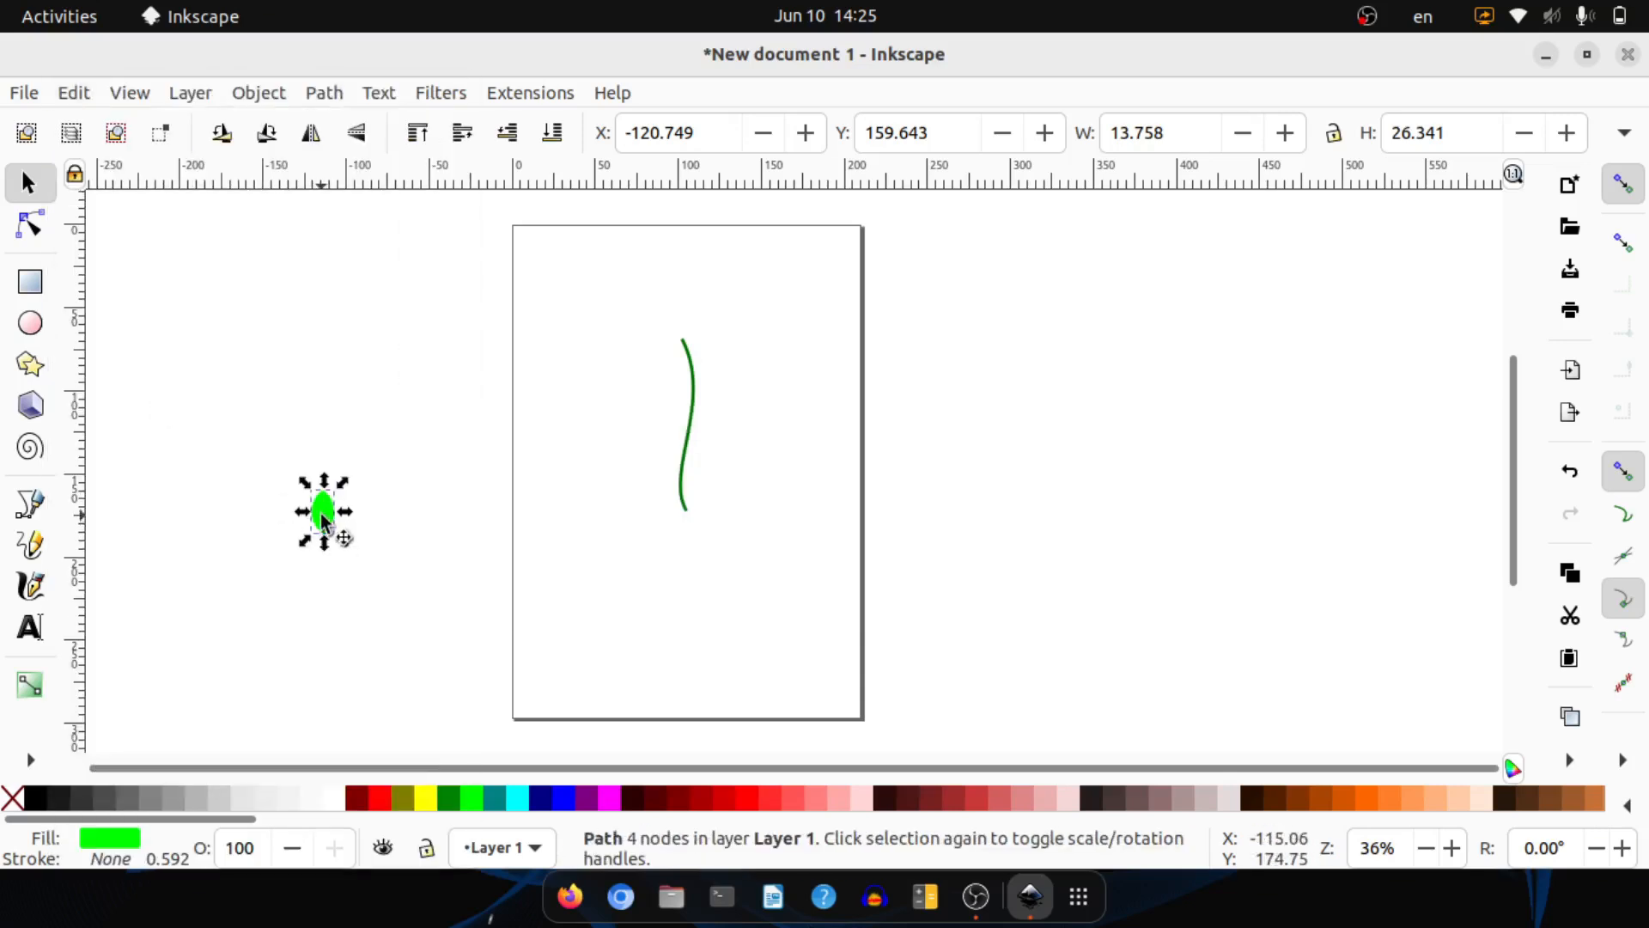
{"action": "left_click_drag", "start_coordinate": [328, 515], "coordinate": [382, 459]}
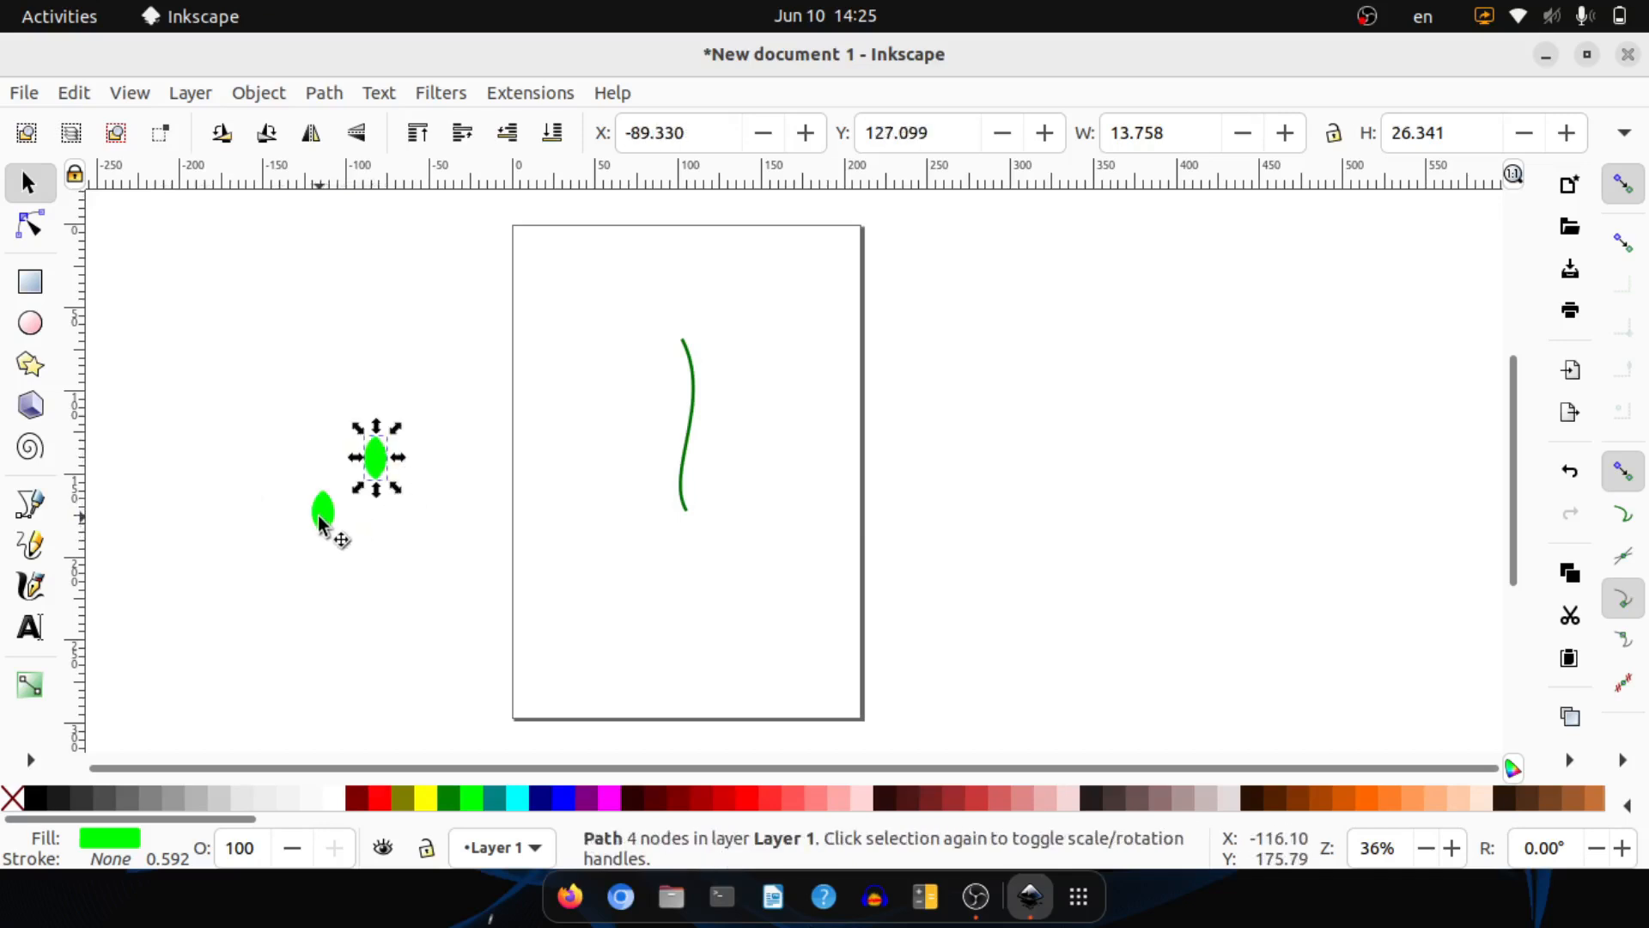
{"action": "left_click", "coordinate": [381, 469]}
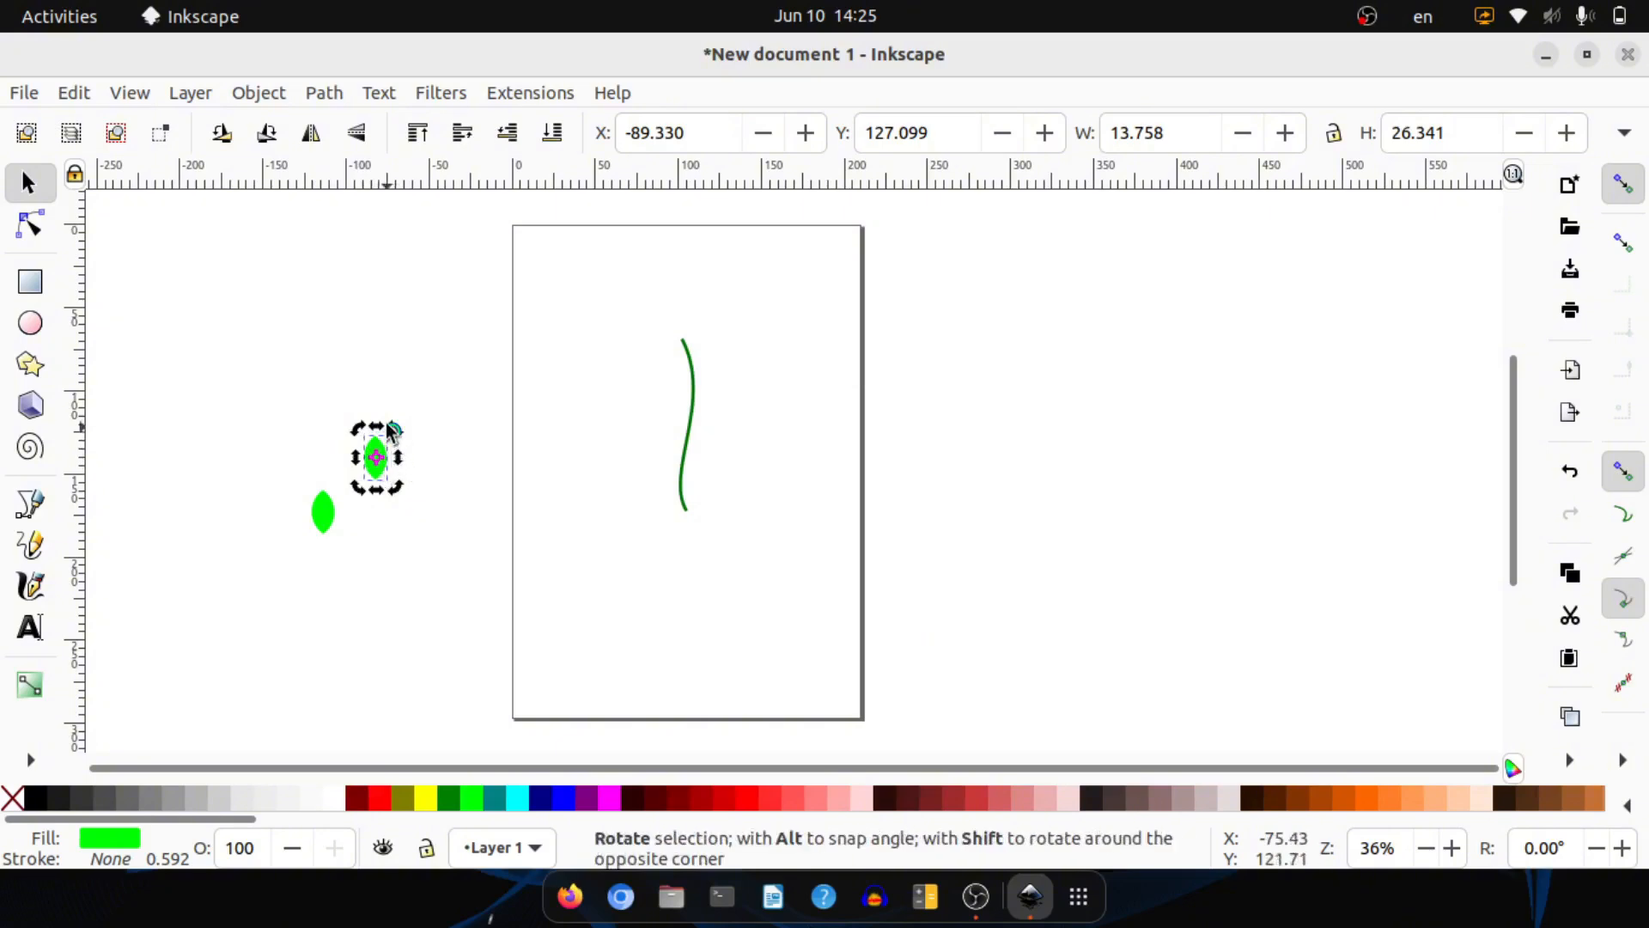
{"action": "left_click_drag", "start_coordinate": [391, 424], "coordinate": [700, 473]}
{"action": "left_click", "coordinate": [389, 523]}
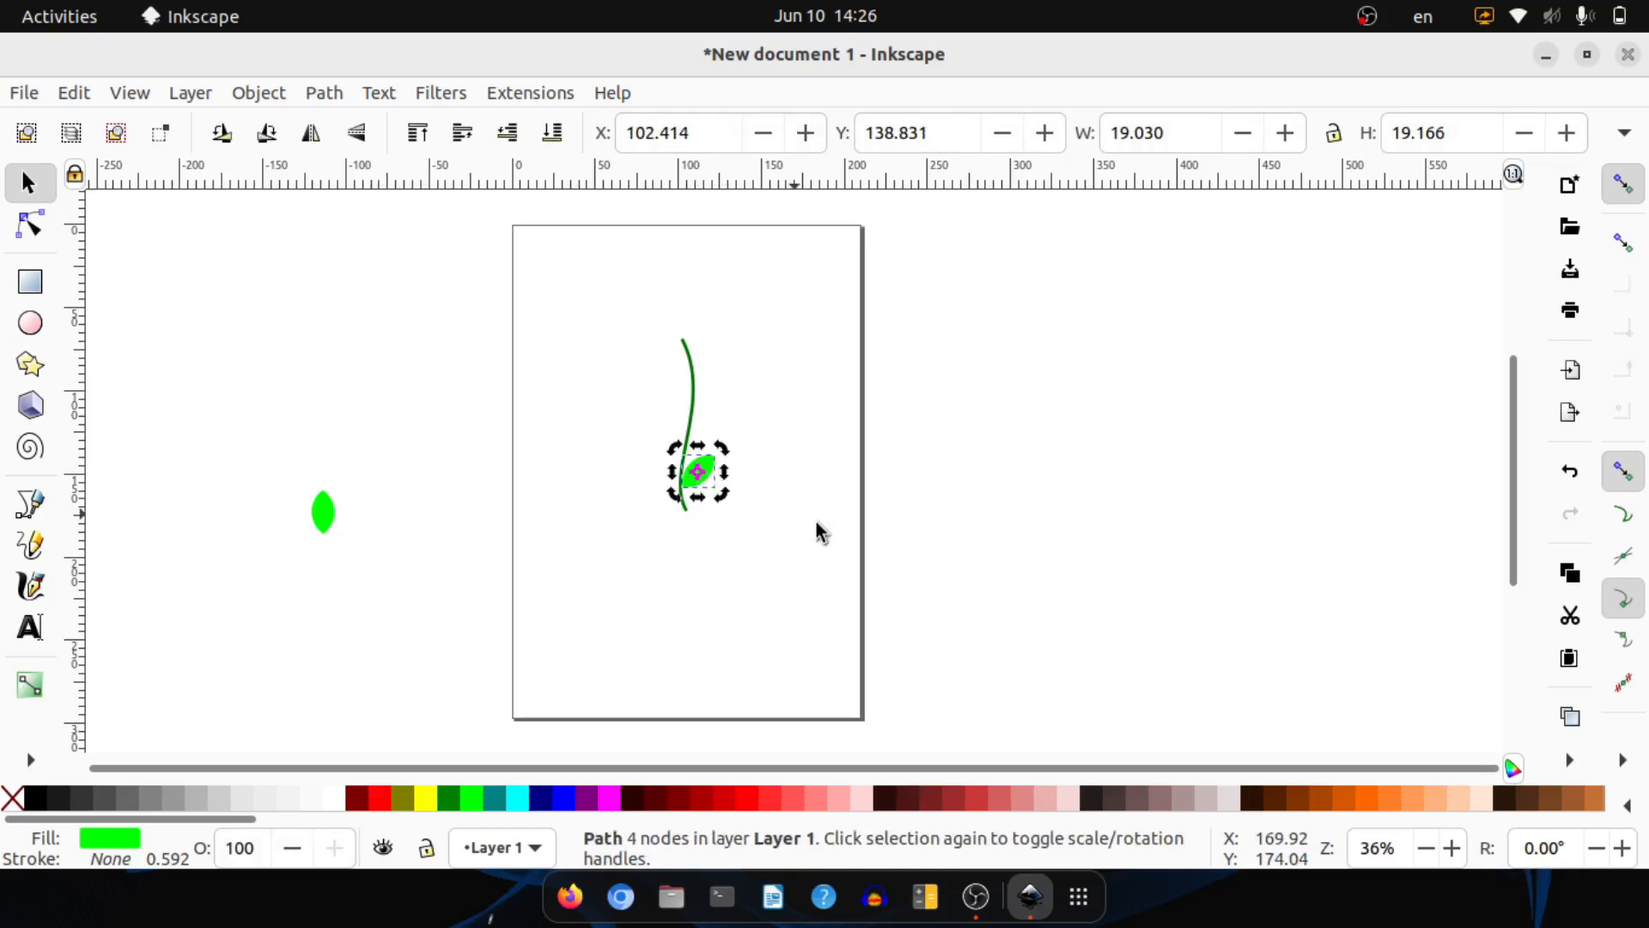
{"action": "left_click", "coordinate": [817, 521]}
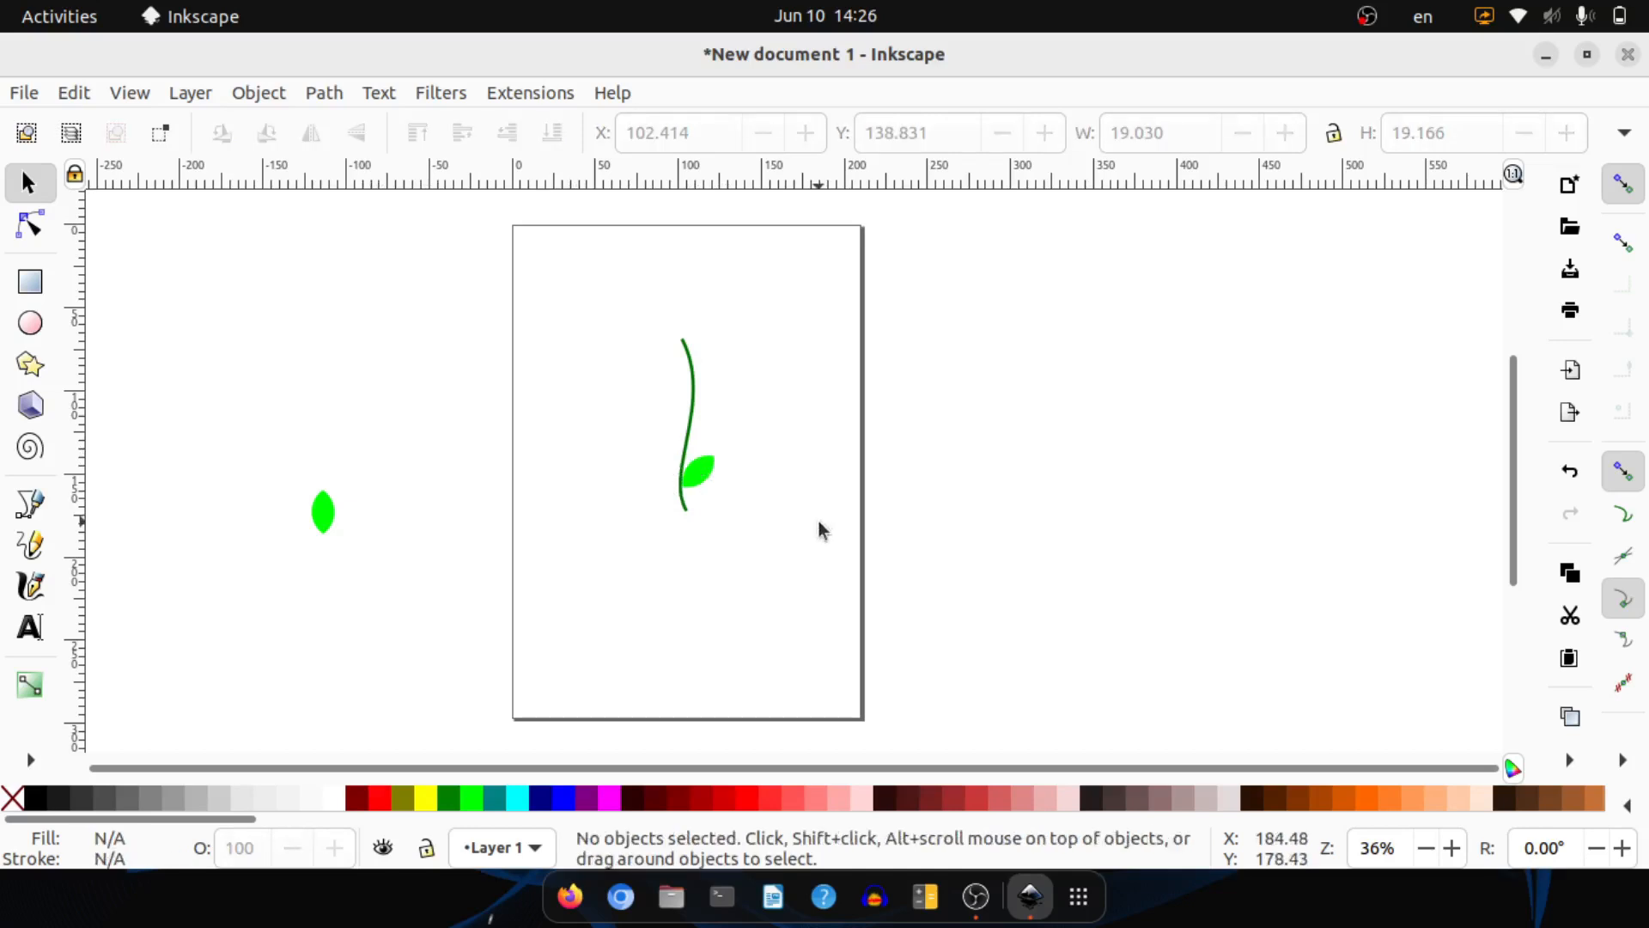
- Duplicate the leaf on the stem and move the copy higher along the same side
{"action": "left_click", "coordinate": [701, 475]}
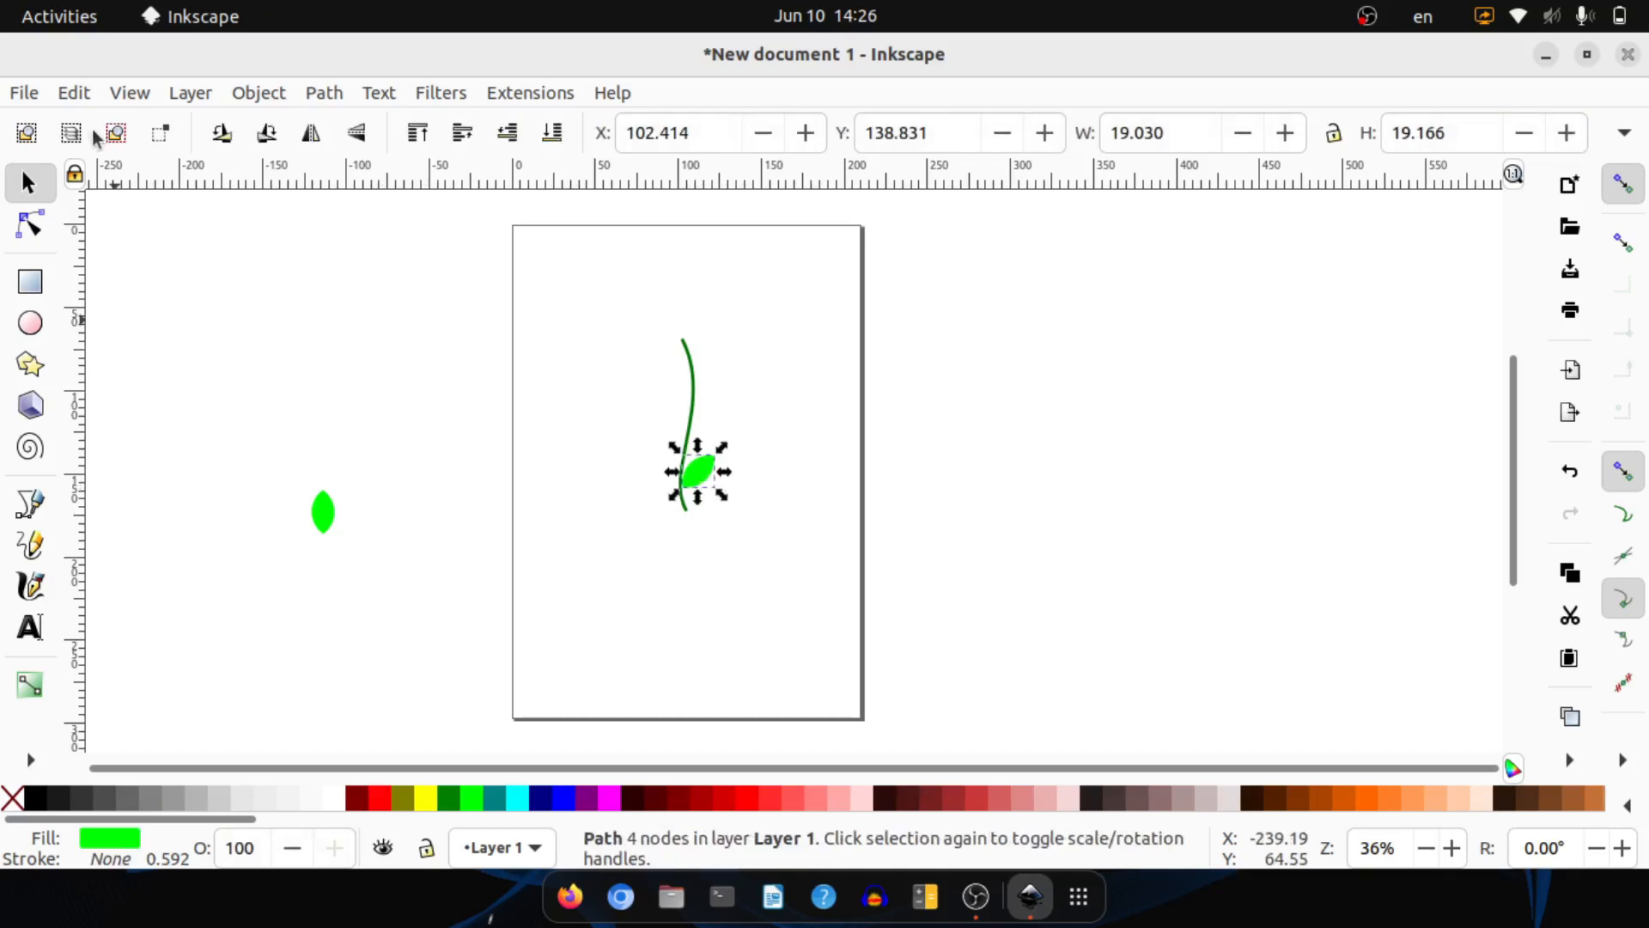
{"action": "left_click", "coordinate": [73, 94]}
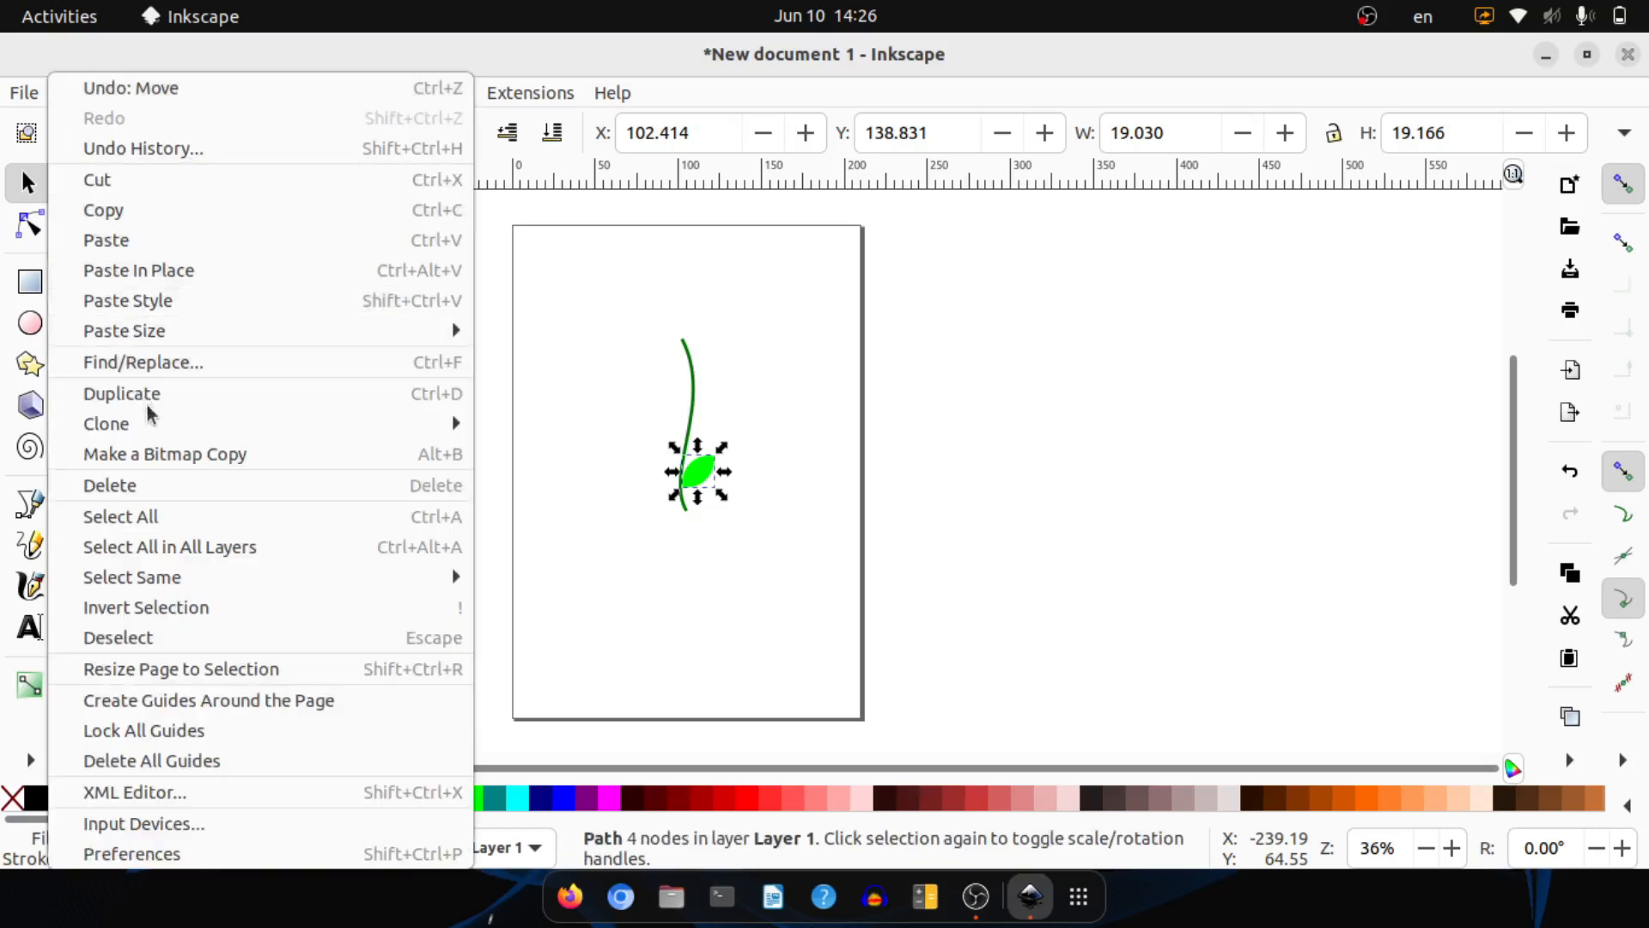
{"action": "left_click", "coordinate": [172, 402]}
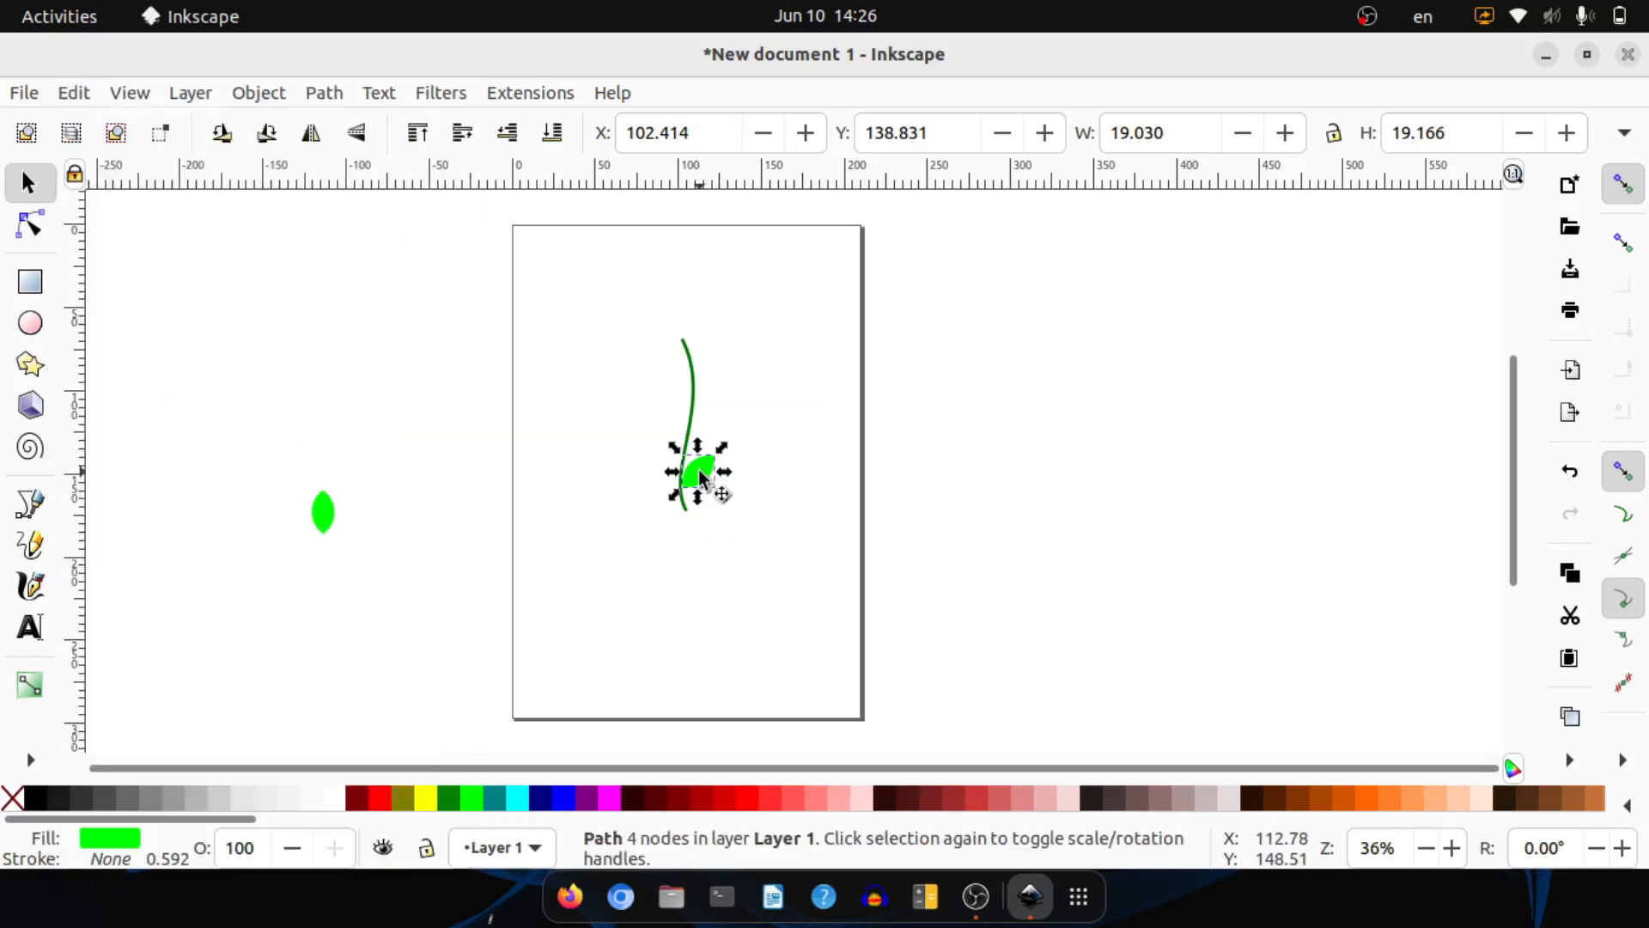
{"action": "left_click_drag", "start_coordinate": [714, 483], "coordinate": [707, 427]}
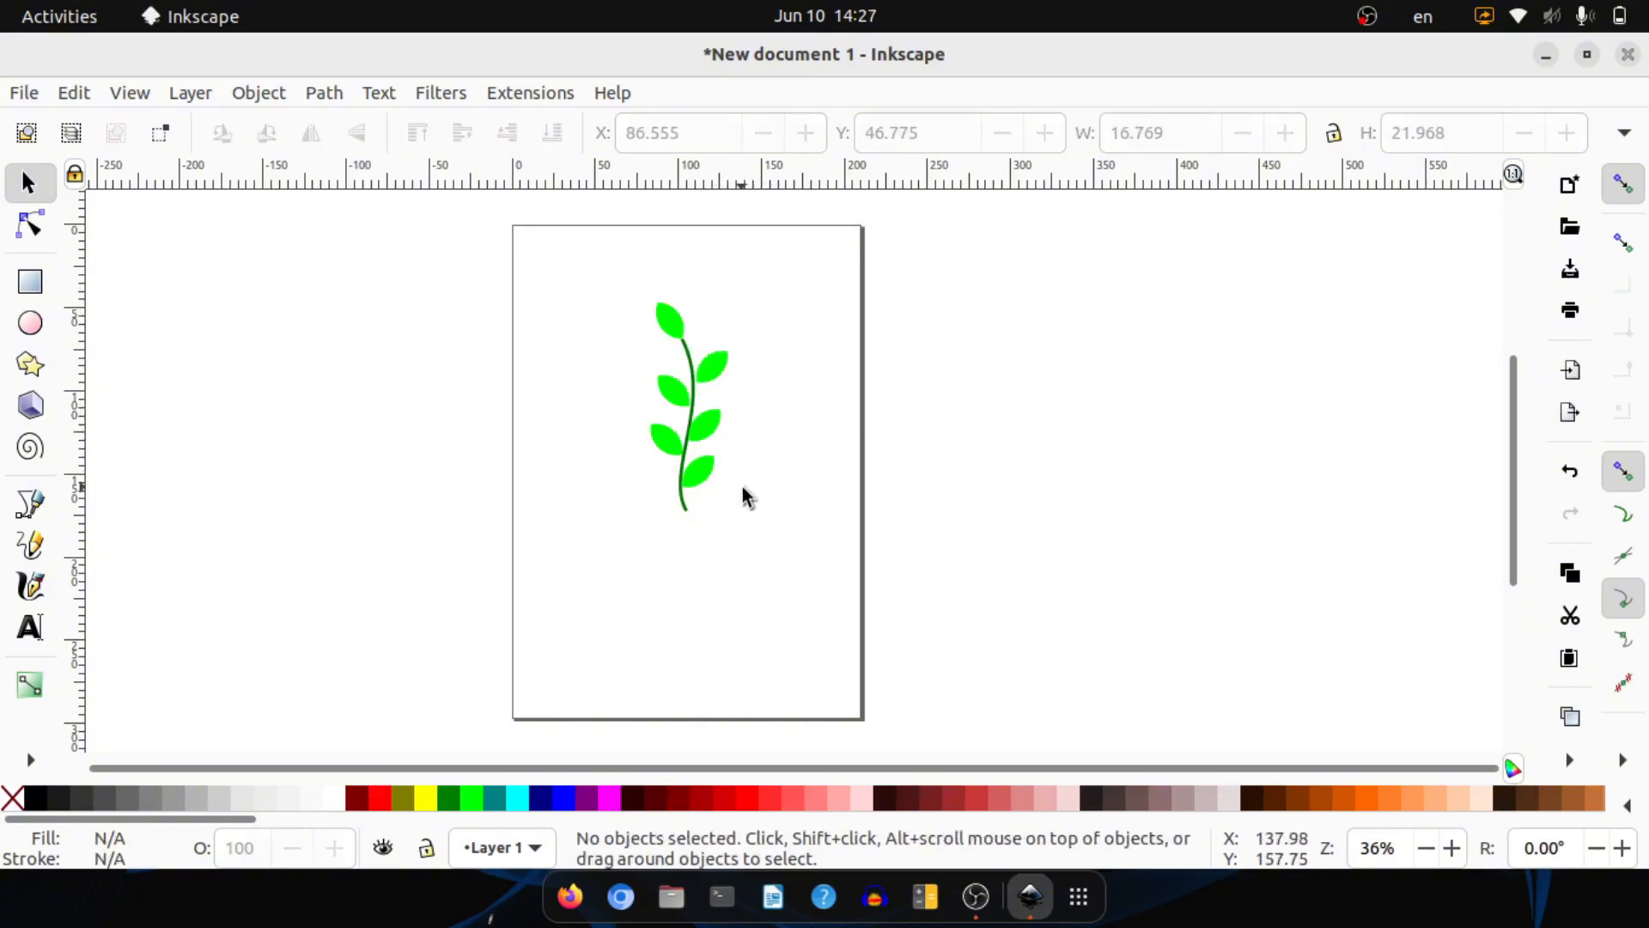
- Group the stem with all its leaves and scale the group down to about 39 by 74 mm
{"action": "left_click_drag", "start_coordinate": [607, 274], "coordinate": [797, 571]}
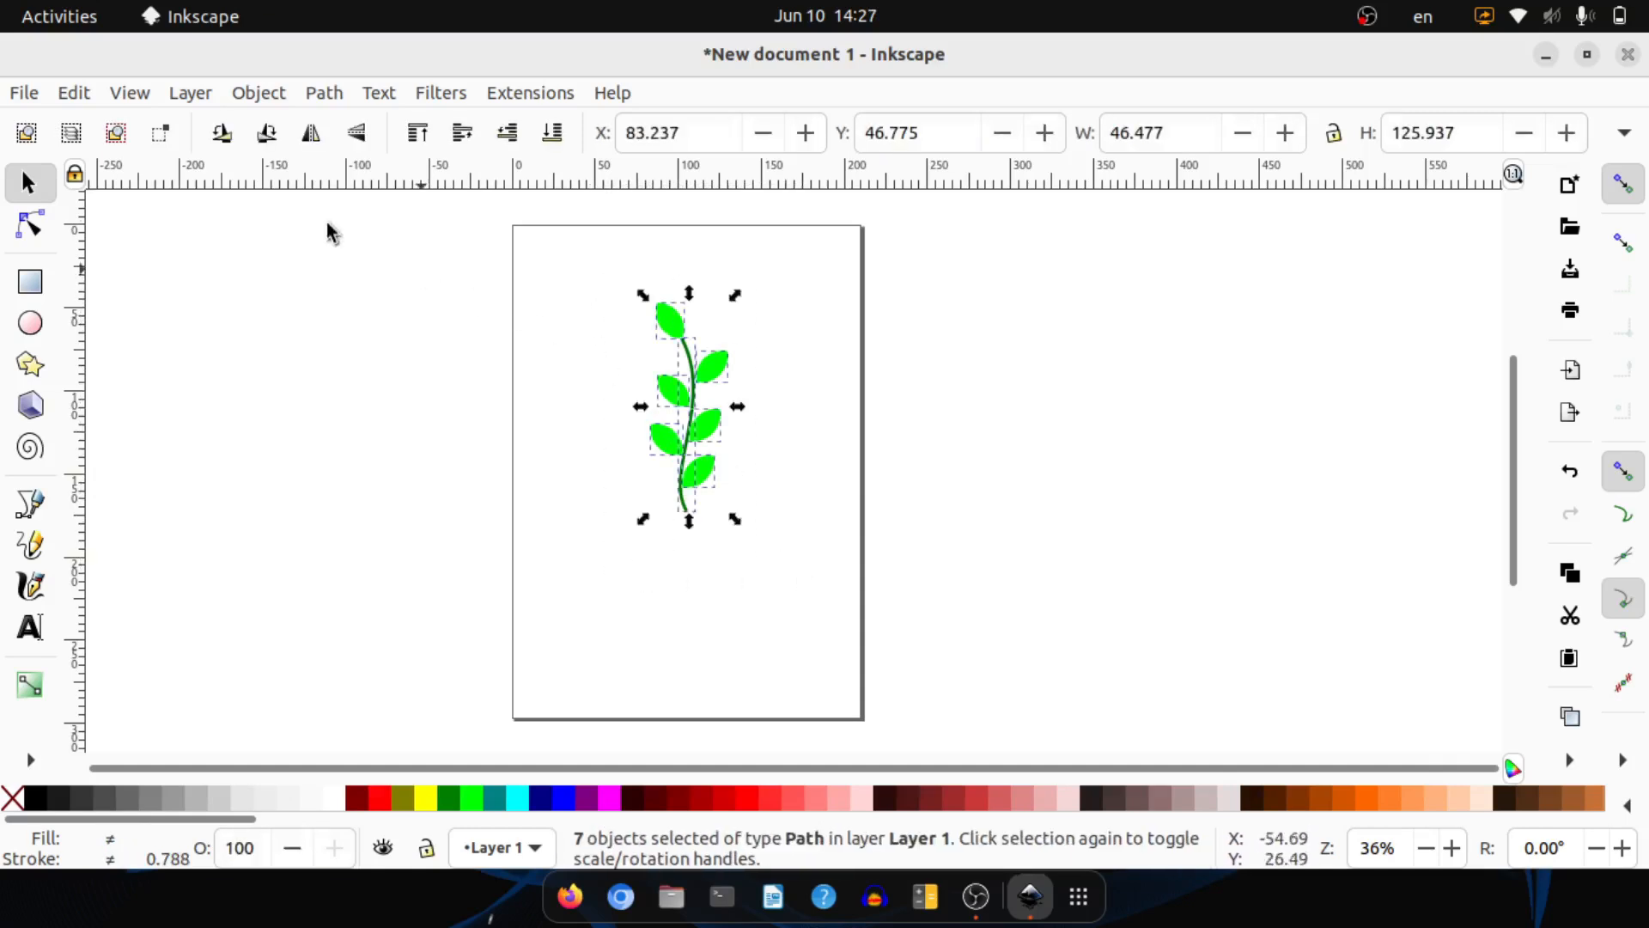
{"action": "left_click", "coordinate": [258, 93]}
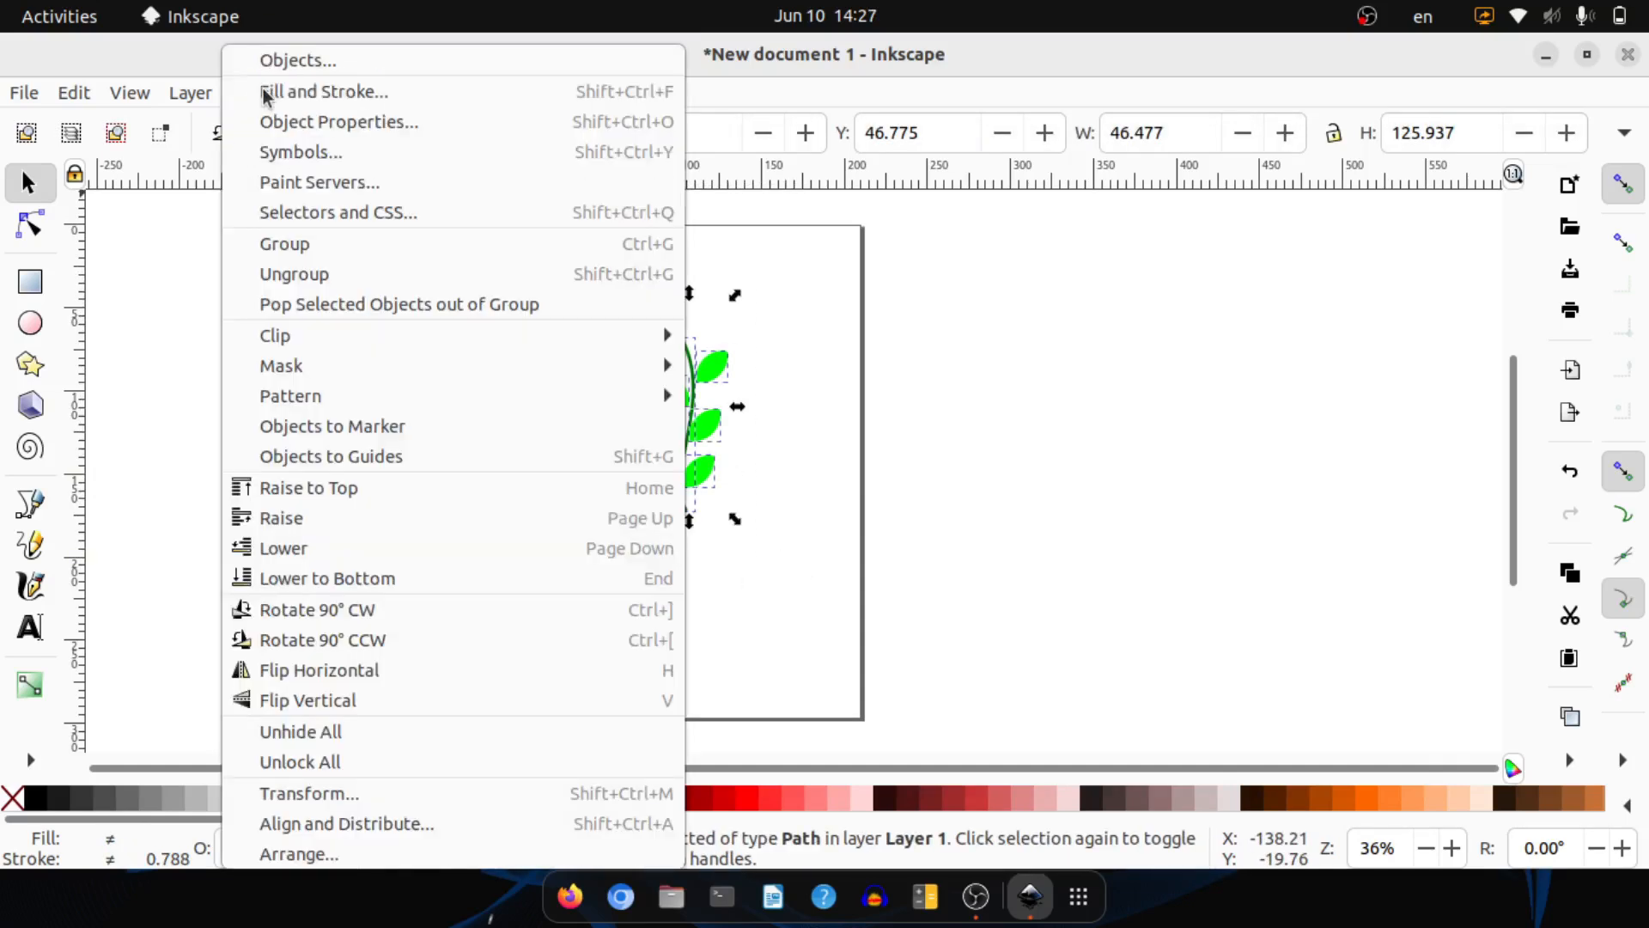
{"action": "left_click", "coordinate": [299, 242]}
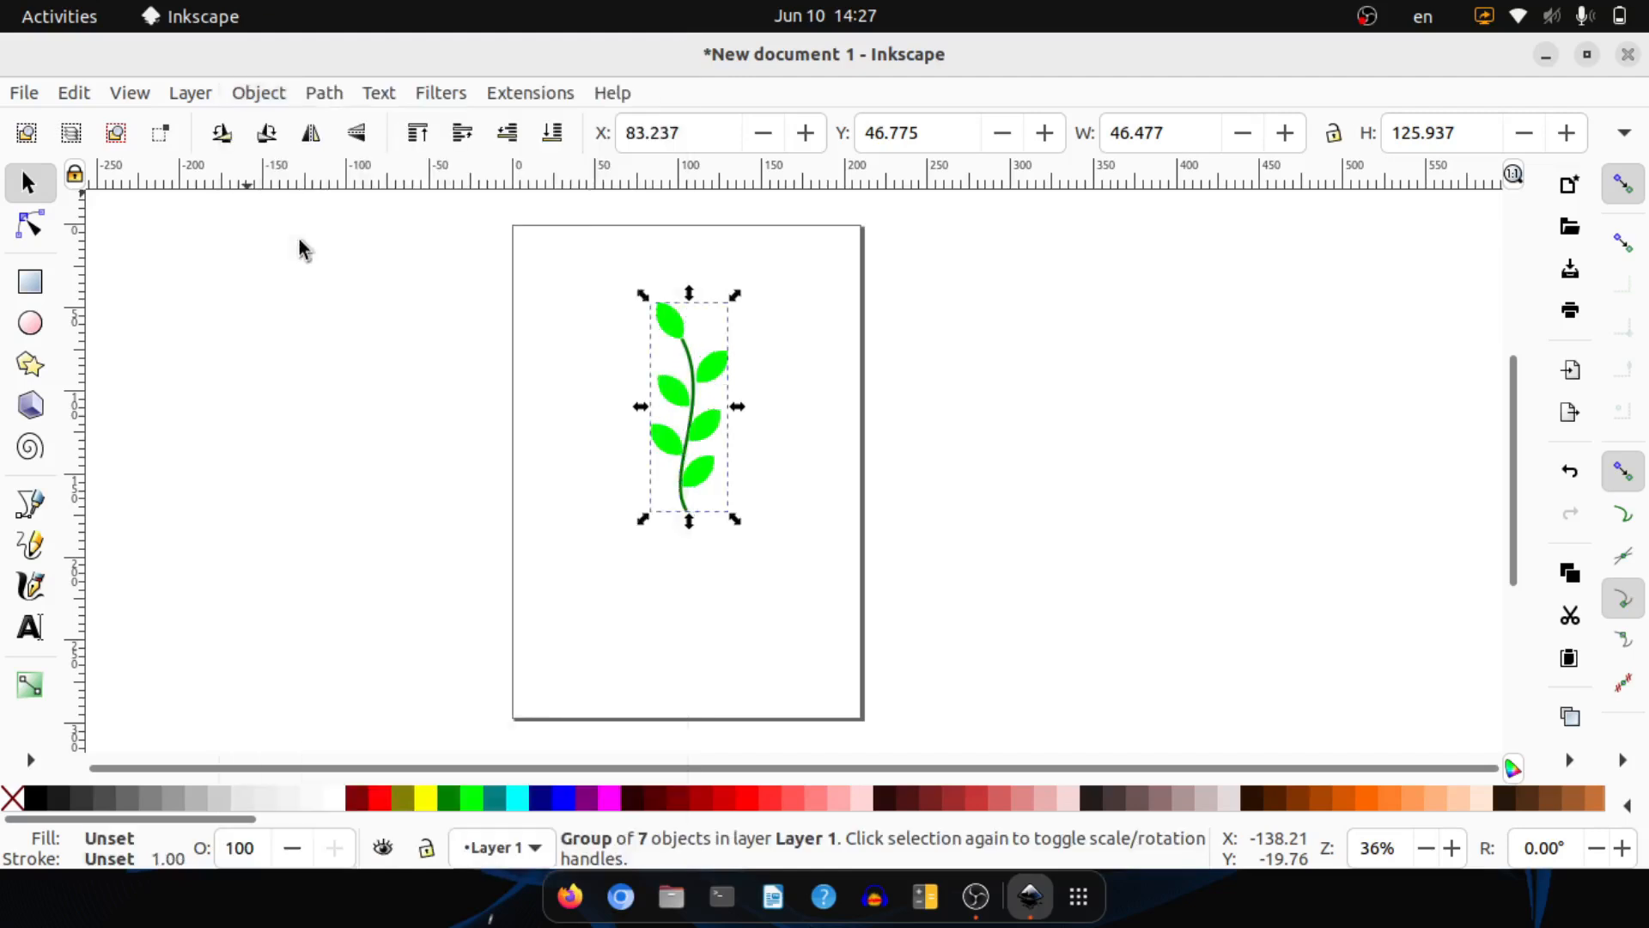
{"action": "left_click_drag", "start_coordinate": [736, 522], "coordinate": [725, 438]}
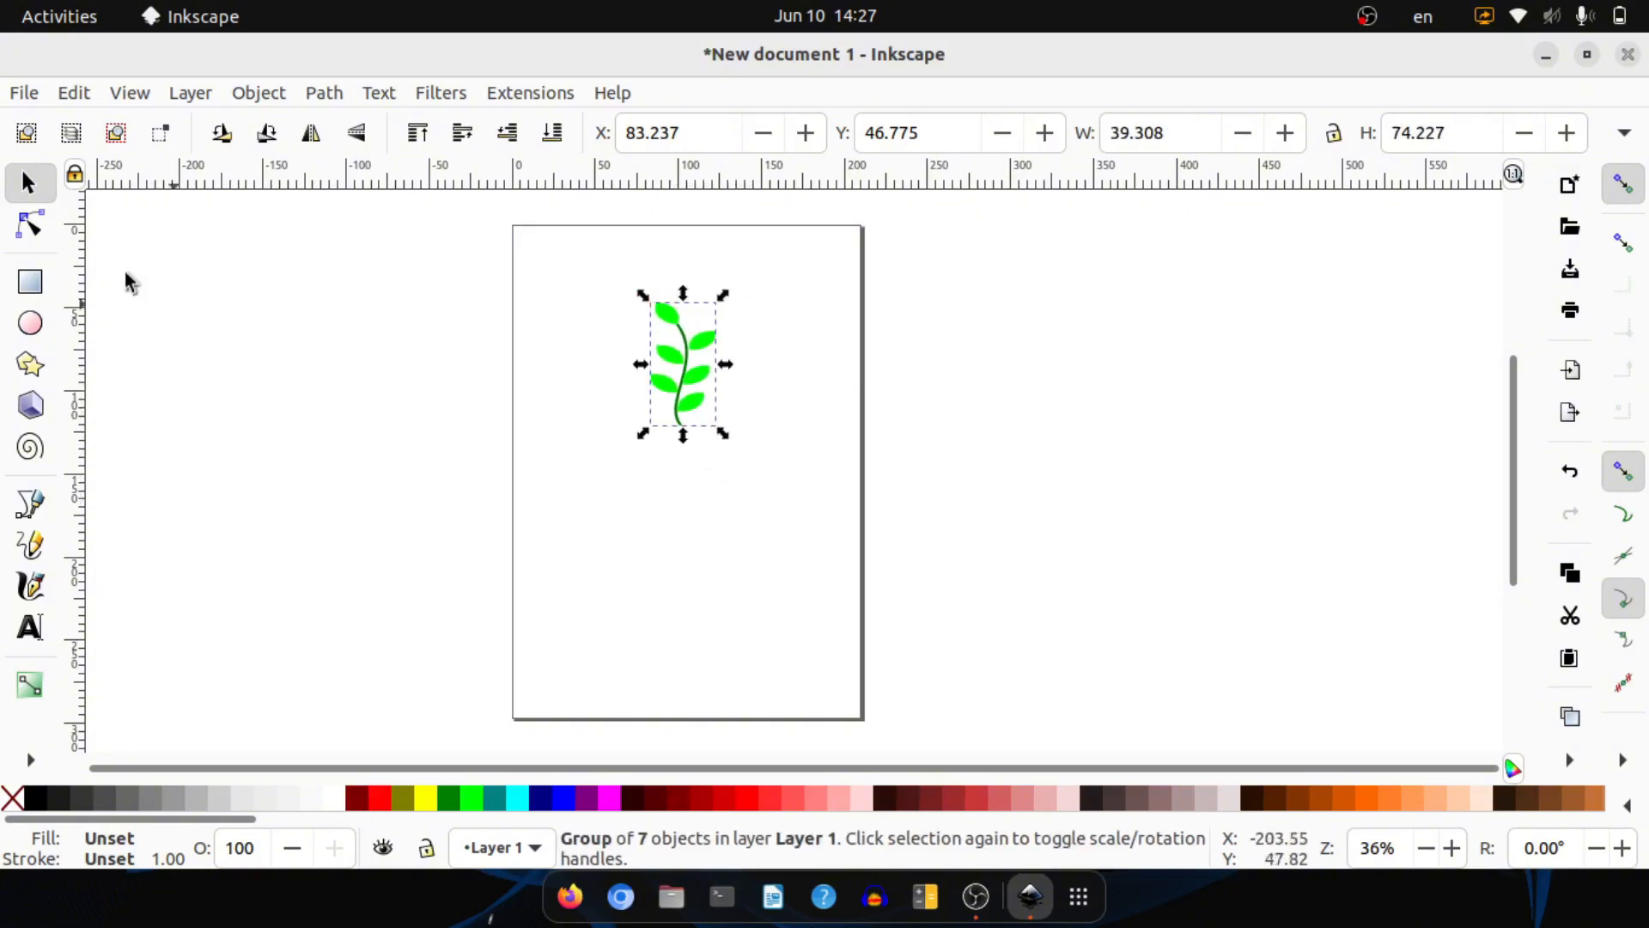
- Start saving the document and choose the 10A folder as its location
{"action": "left_click", "coordinate": [19, 95]}
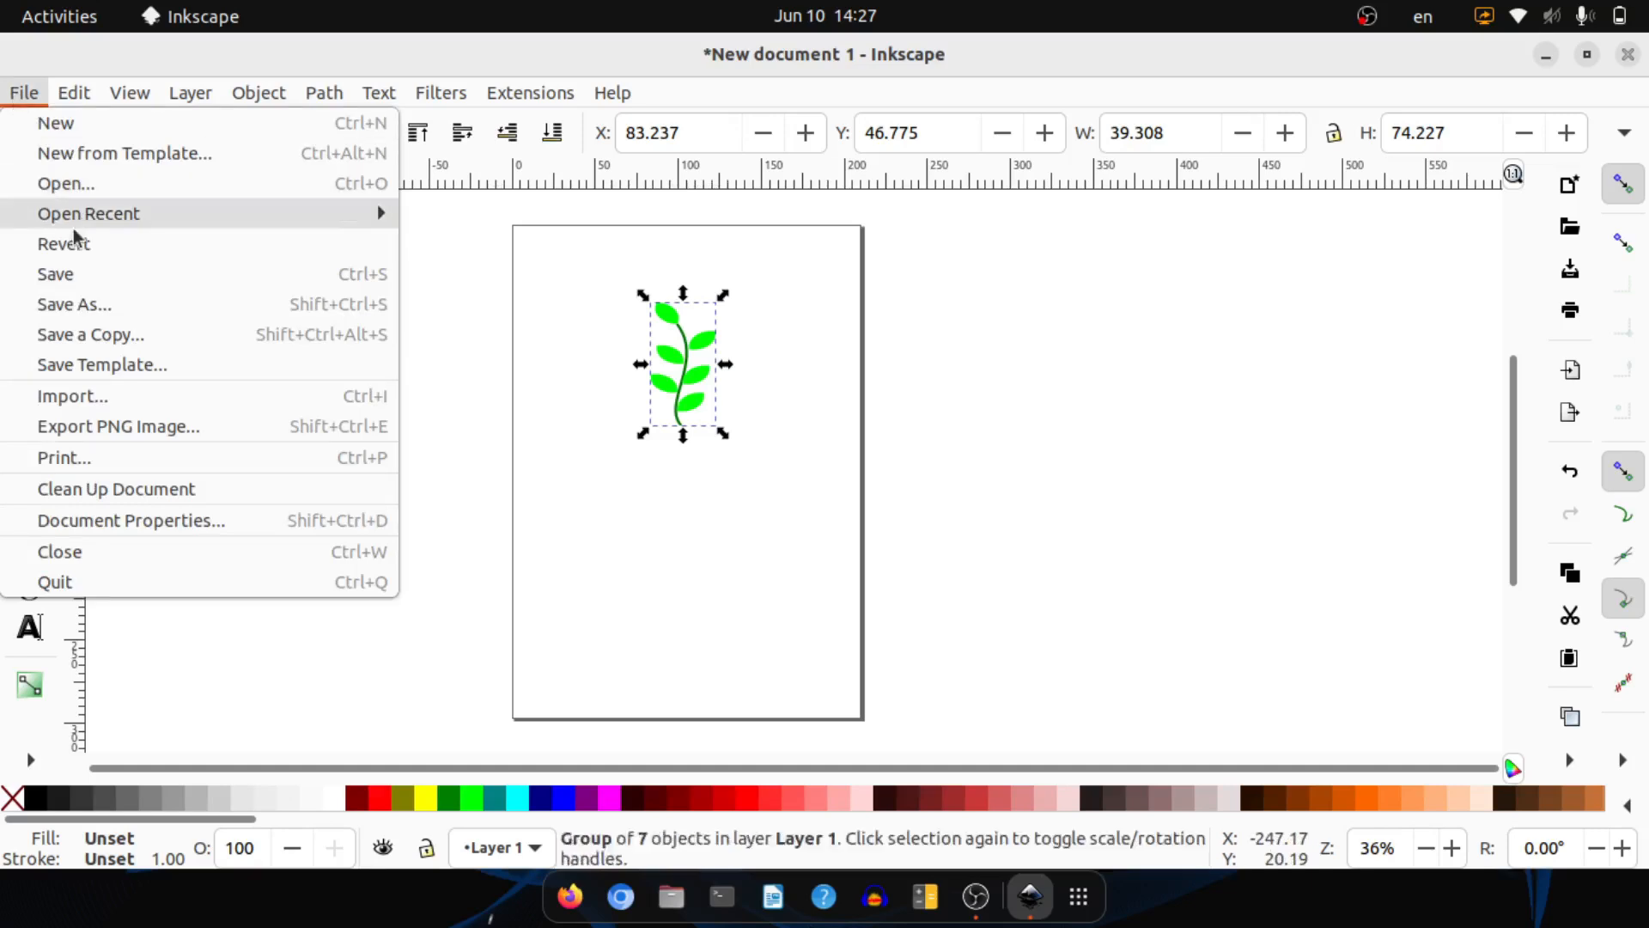
{"action": "left_click", "coordinate": [82, 273]}
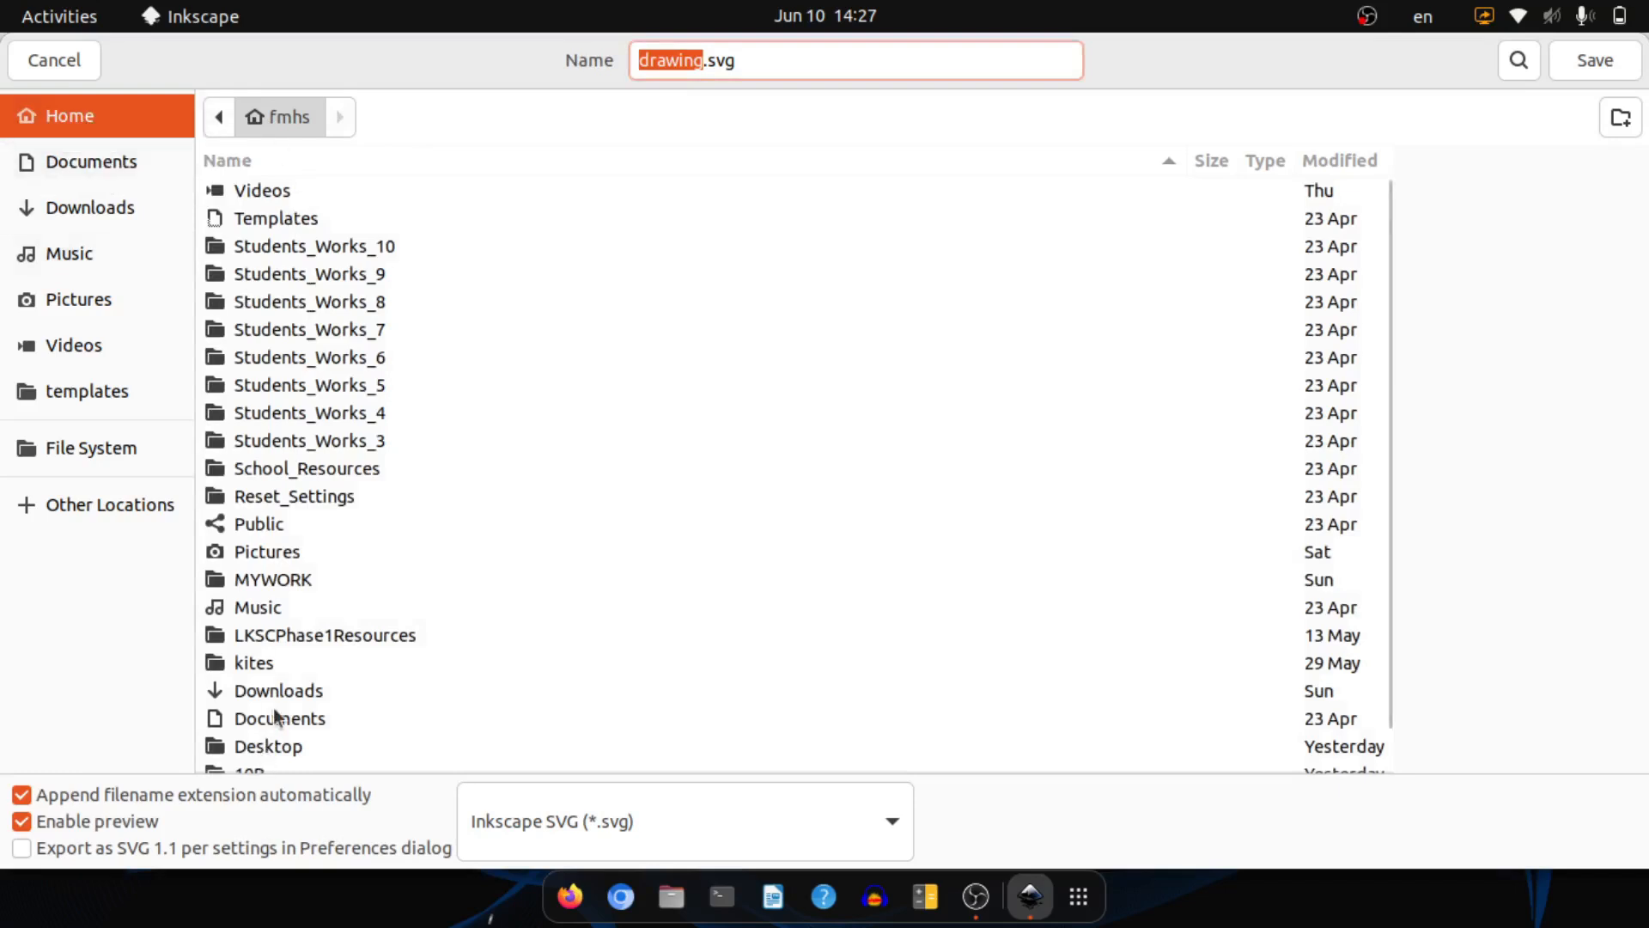
{"action": "scroll", "coordinate": [283, 718], "scroll_direction": "down", "scroll_amount": 1}
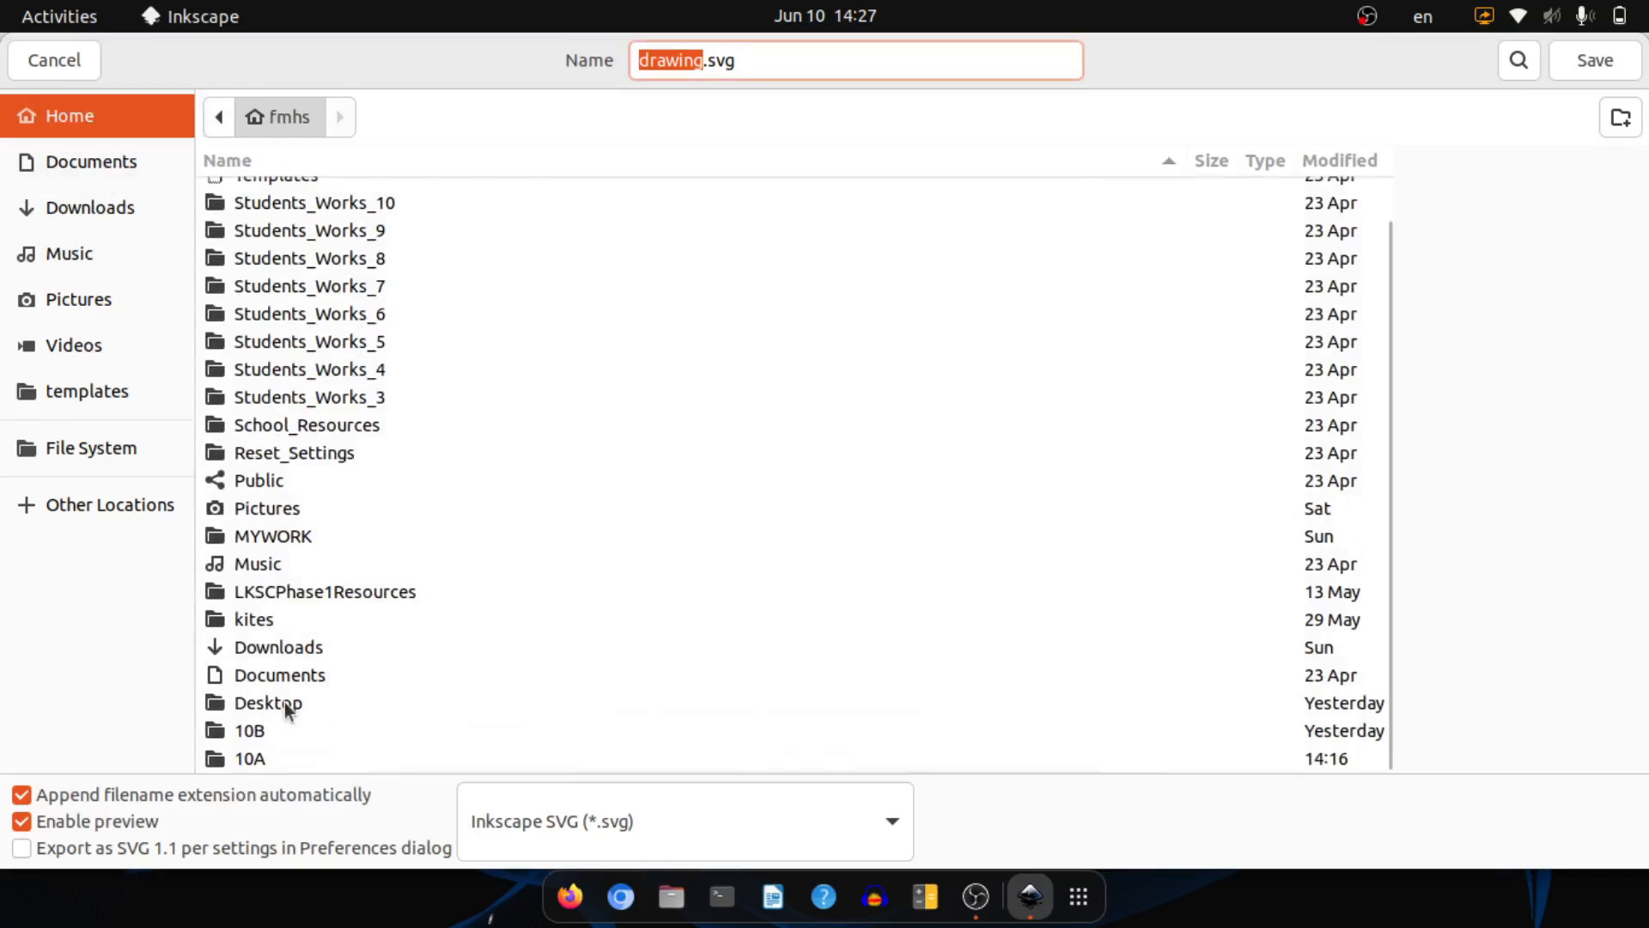
{"action": "double_click", "coordinate": [241, 759]}
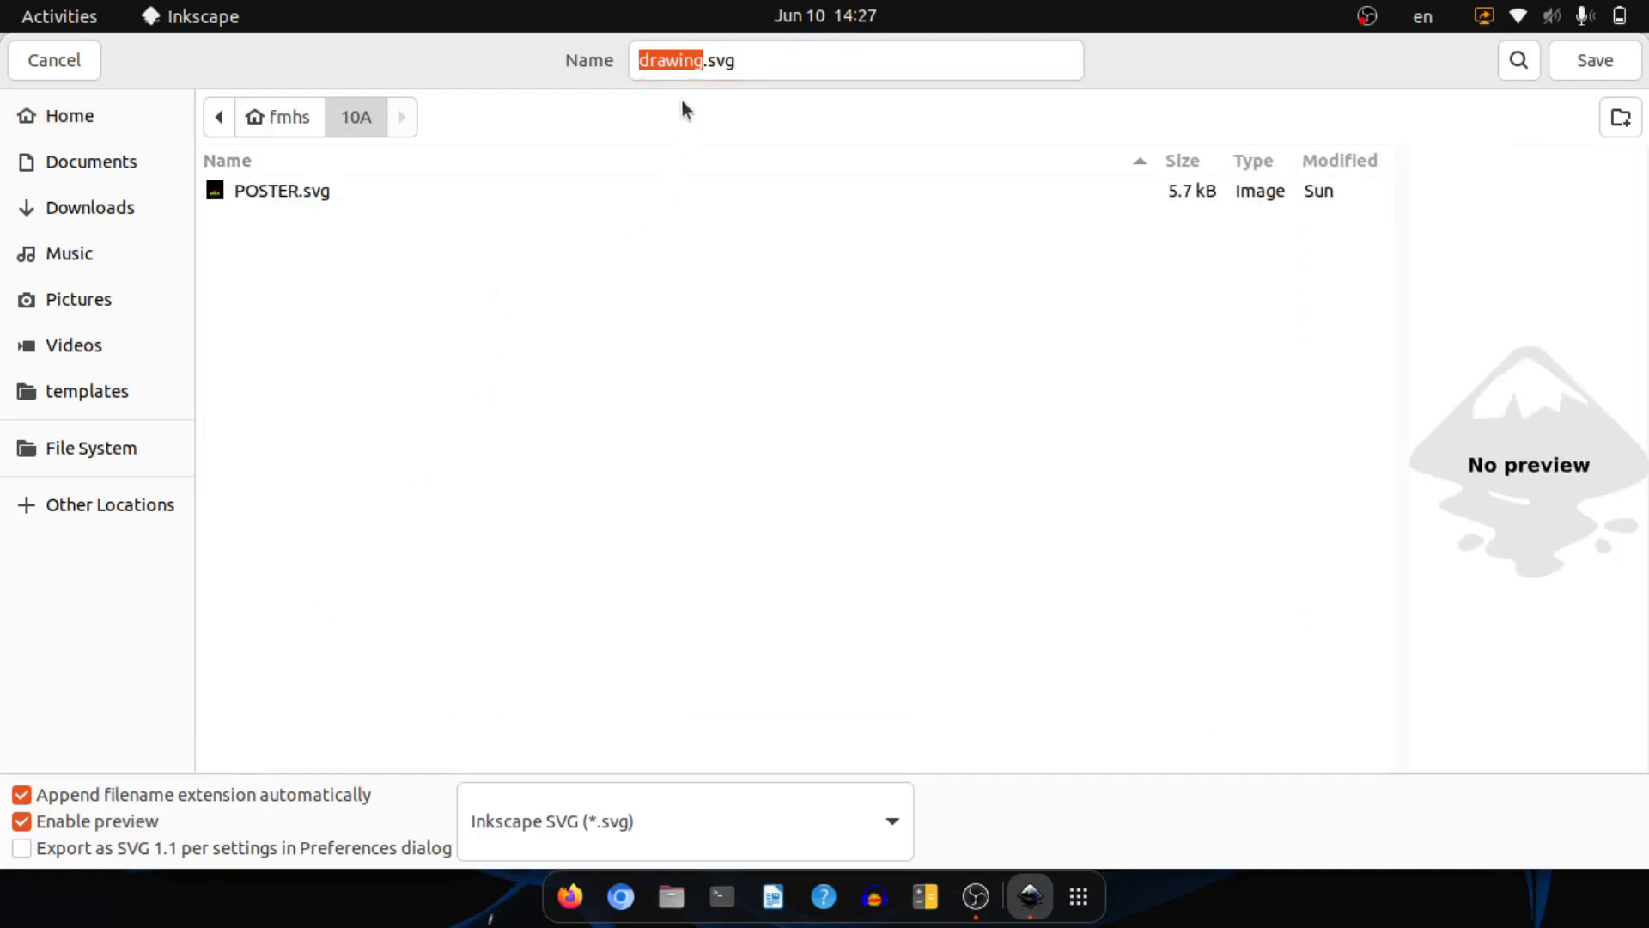
{"action": "key", "text": "ctrl+f"}
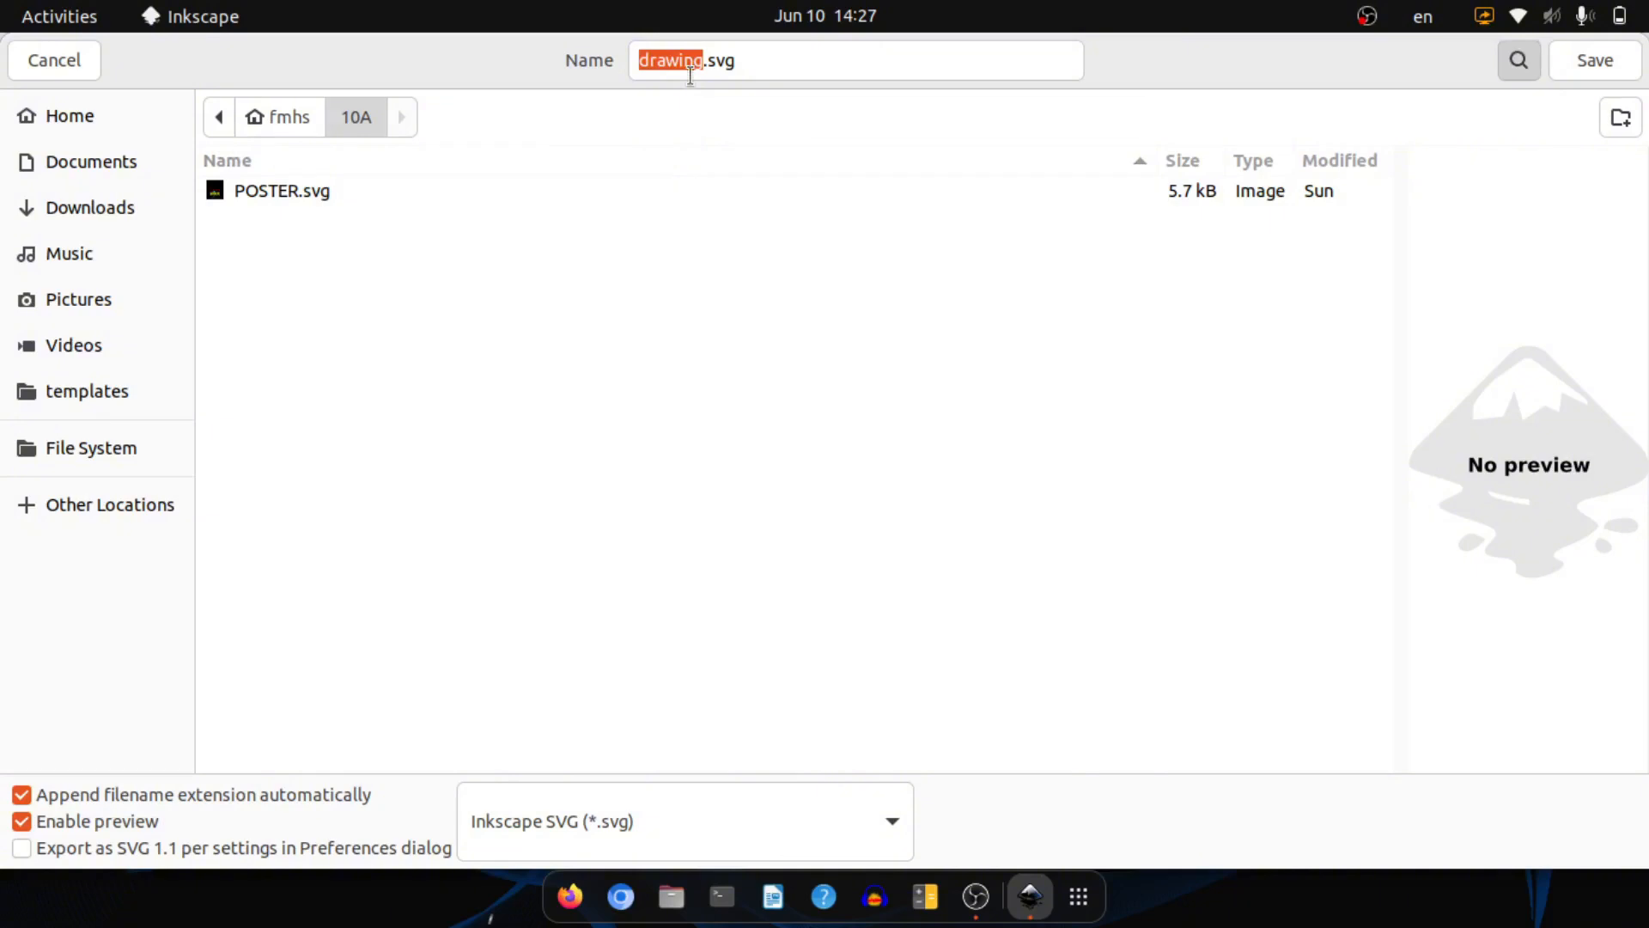
{"action": "type", "text": "l"}
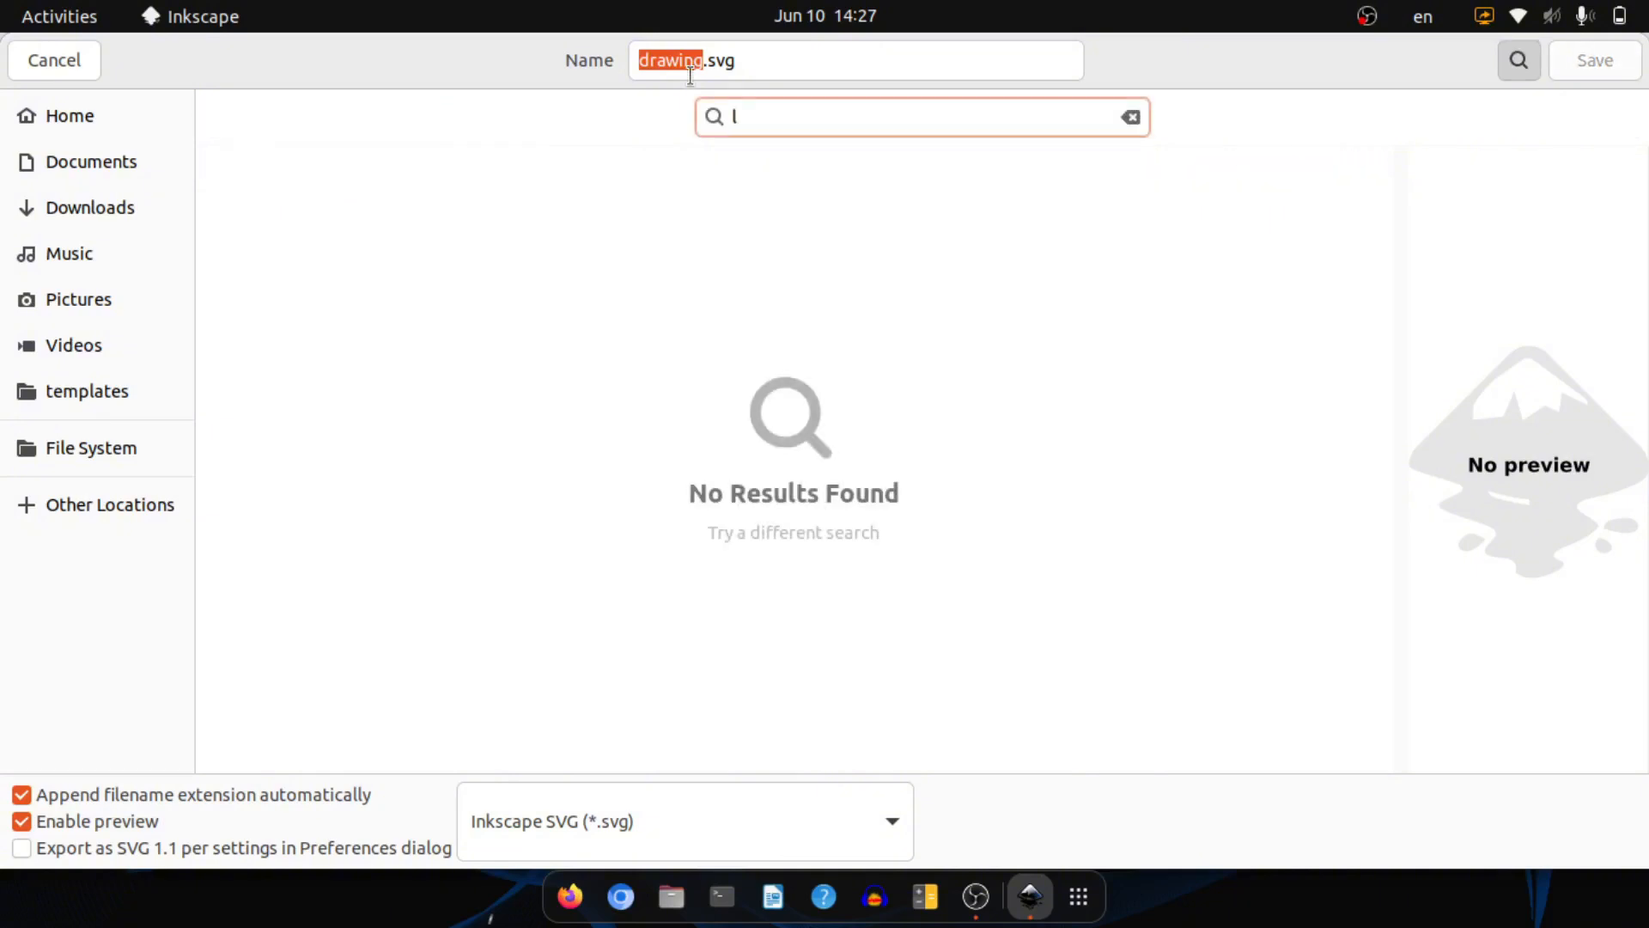
{"action": "type", "text": "eaf"}
- Name the file leaf.svg and save it in the 10A folder
{"action": "left_click", "coordinate": [705, 58]}
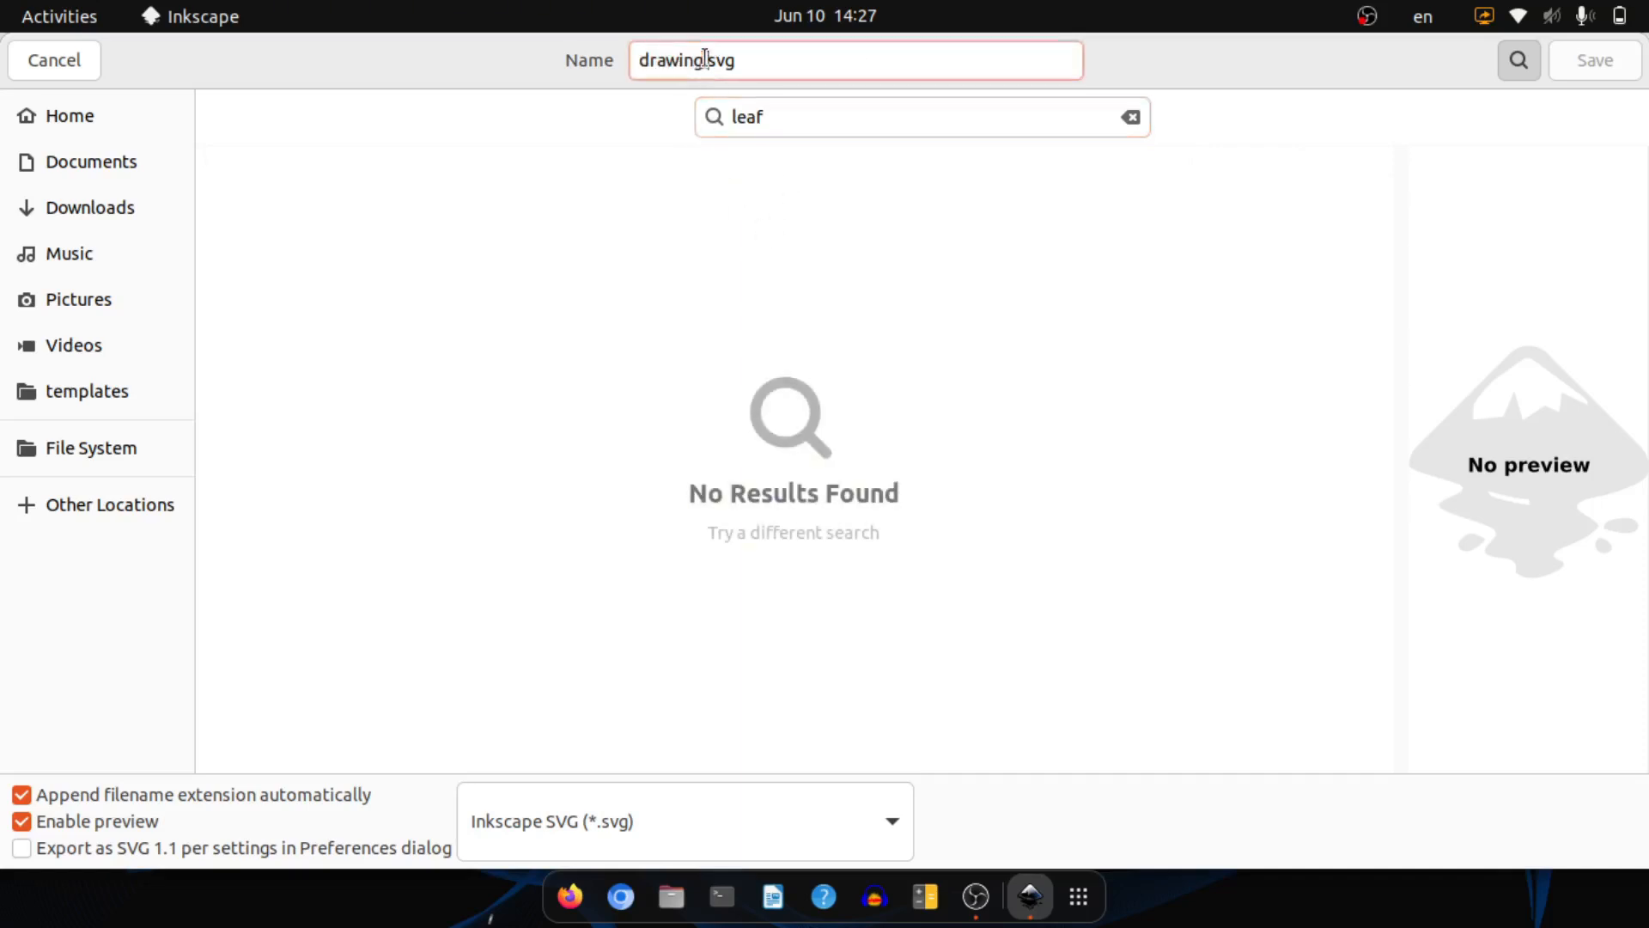
{"action": "left_click_drag", "start_coordinate": [705, 58], "coordinate": [604, 59]}
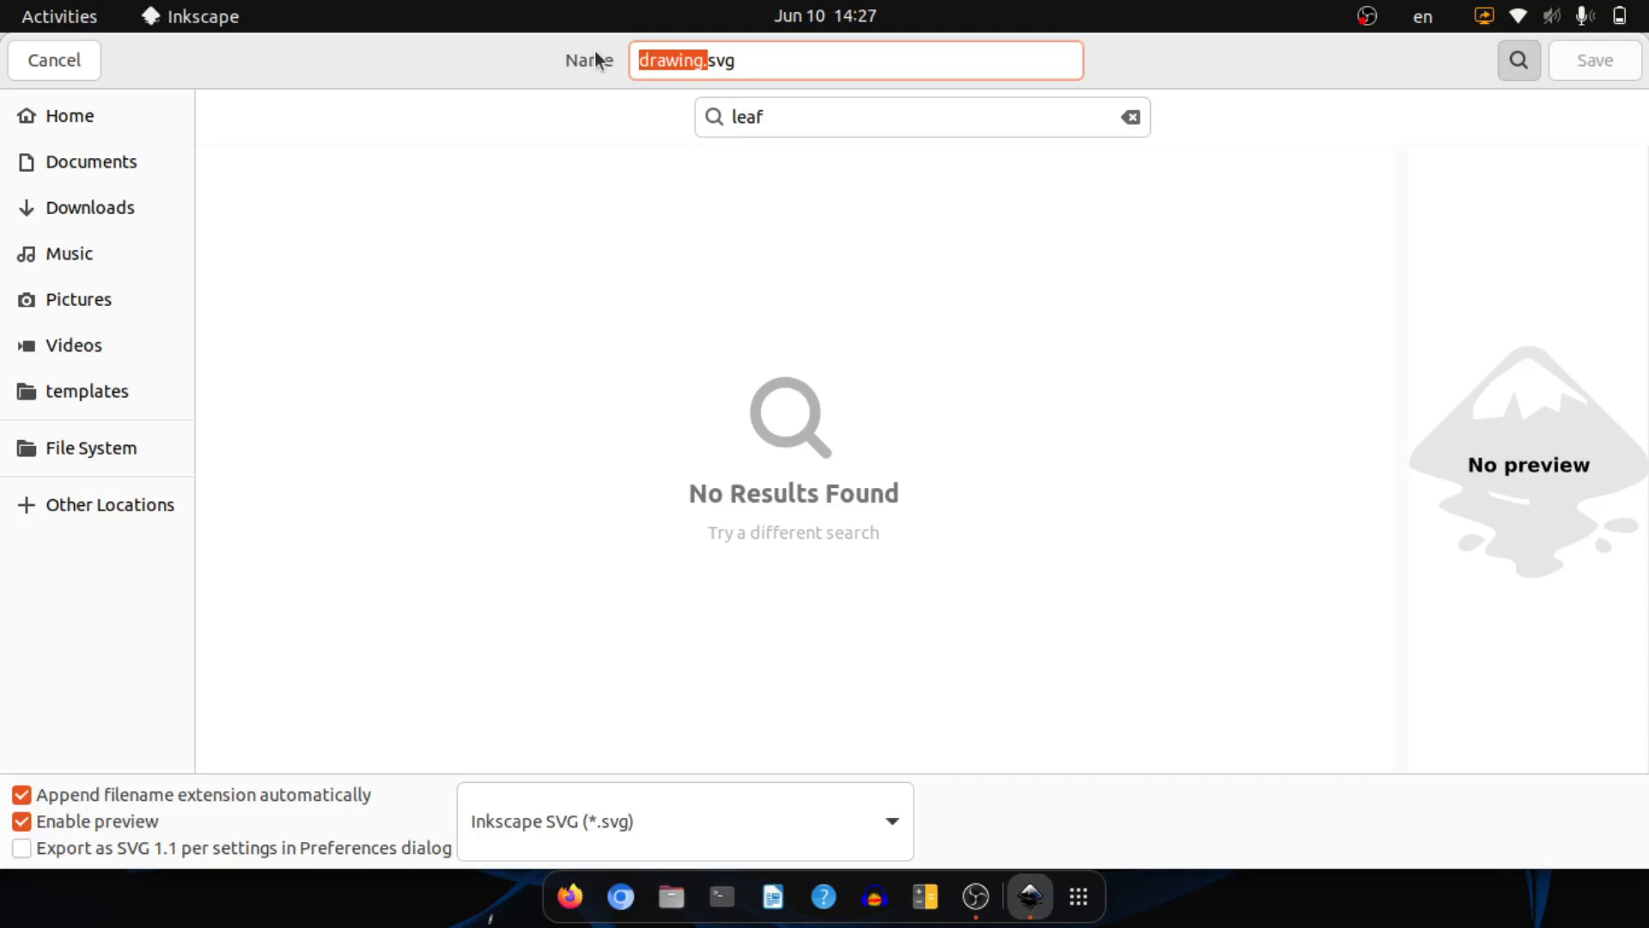
{"action": "type", "text": "lea"}
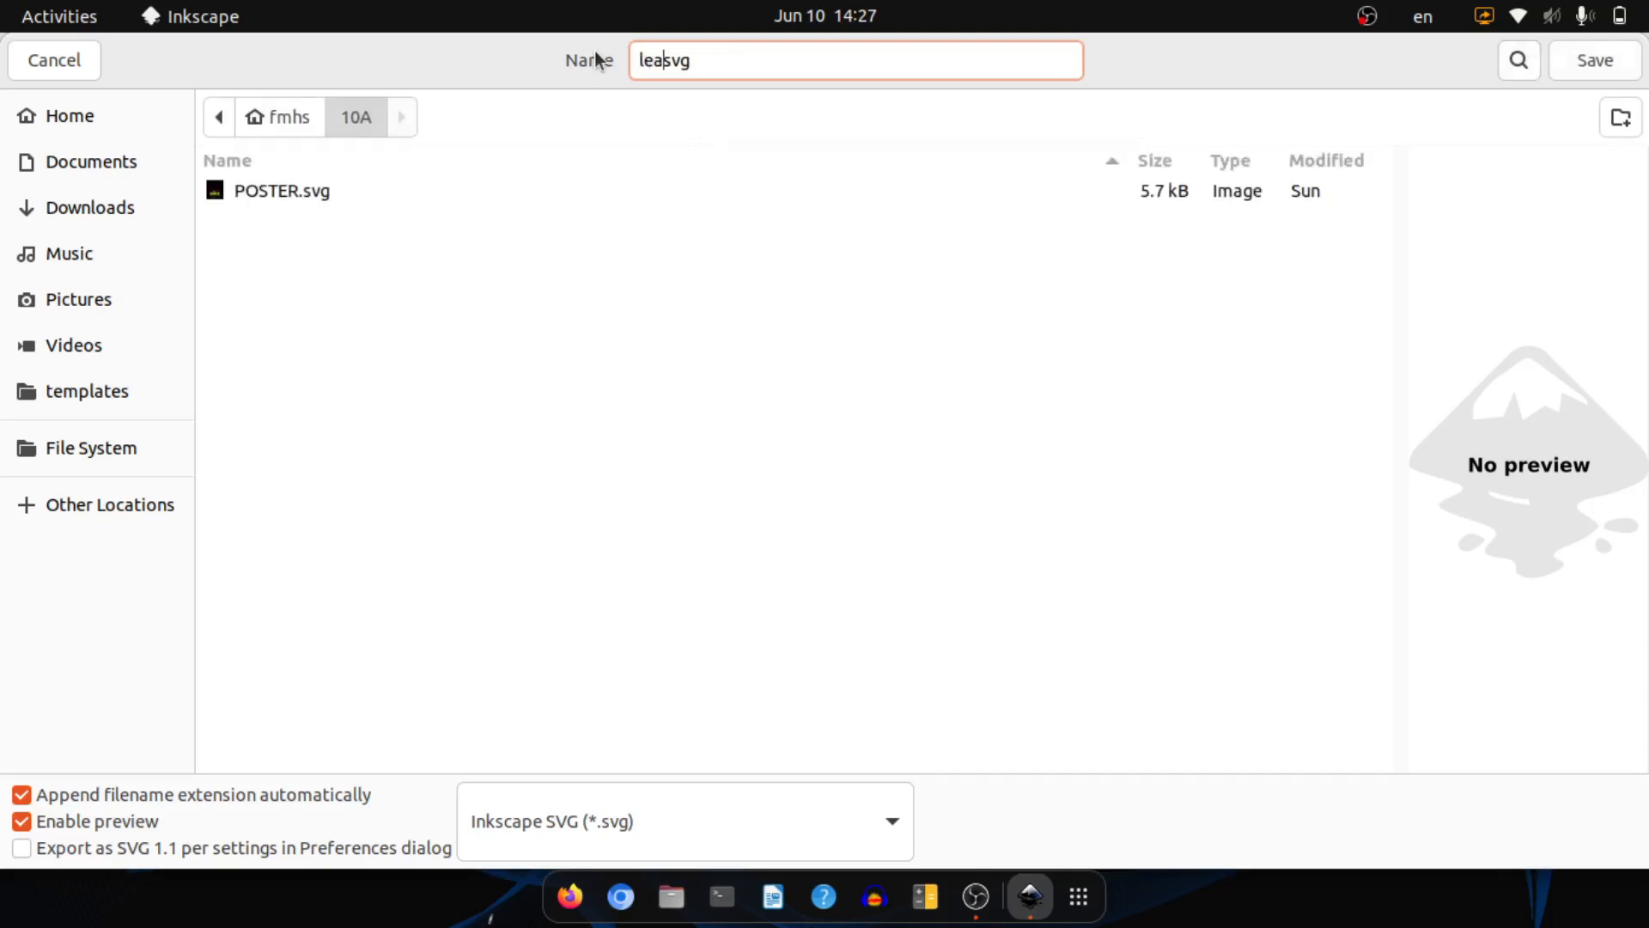
{"action": "type", "text": "f"}
{"action": "type", "text": "."}
{"action": "left_click", "coordinate": [1613, 63]}
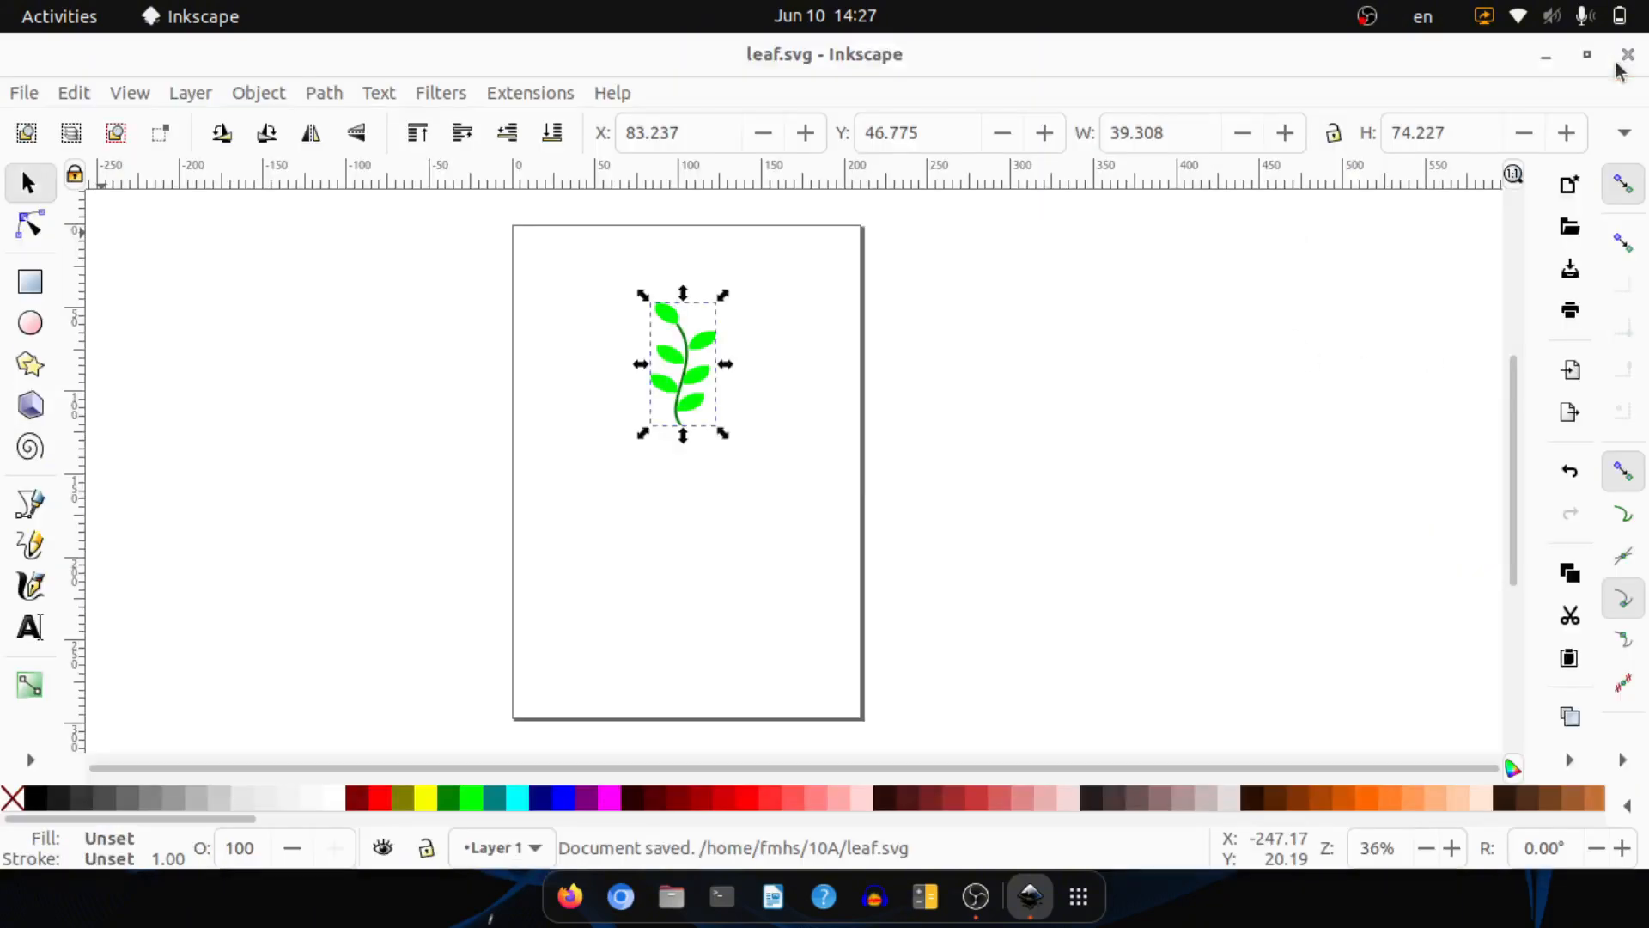
- Open the PNG export settings and set the export area to the selected group
{"action": "left_click", "coordinate": [12, 97]}
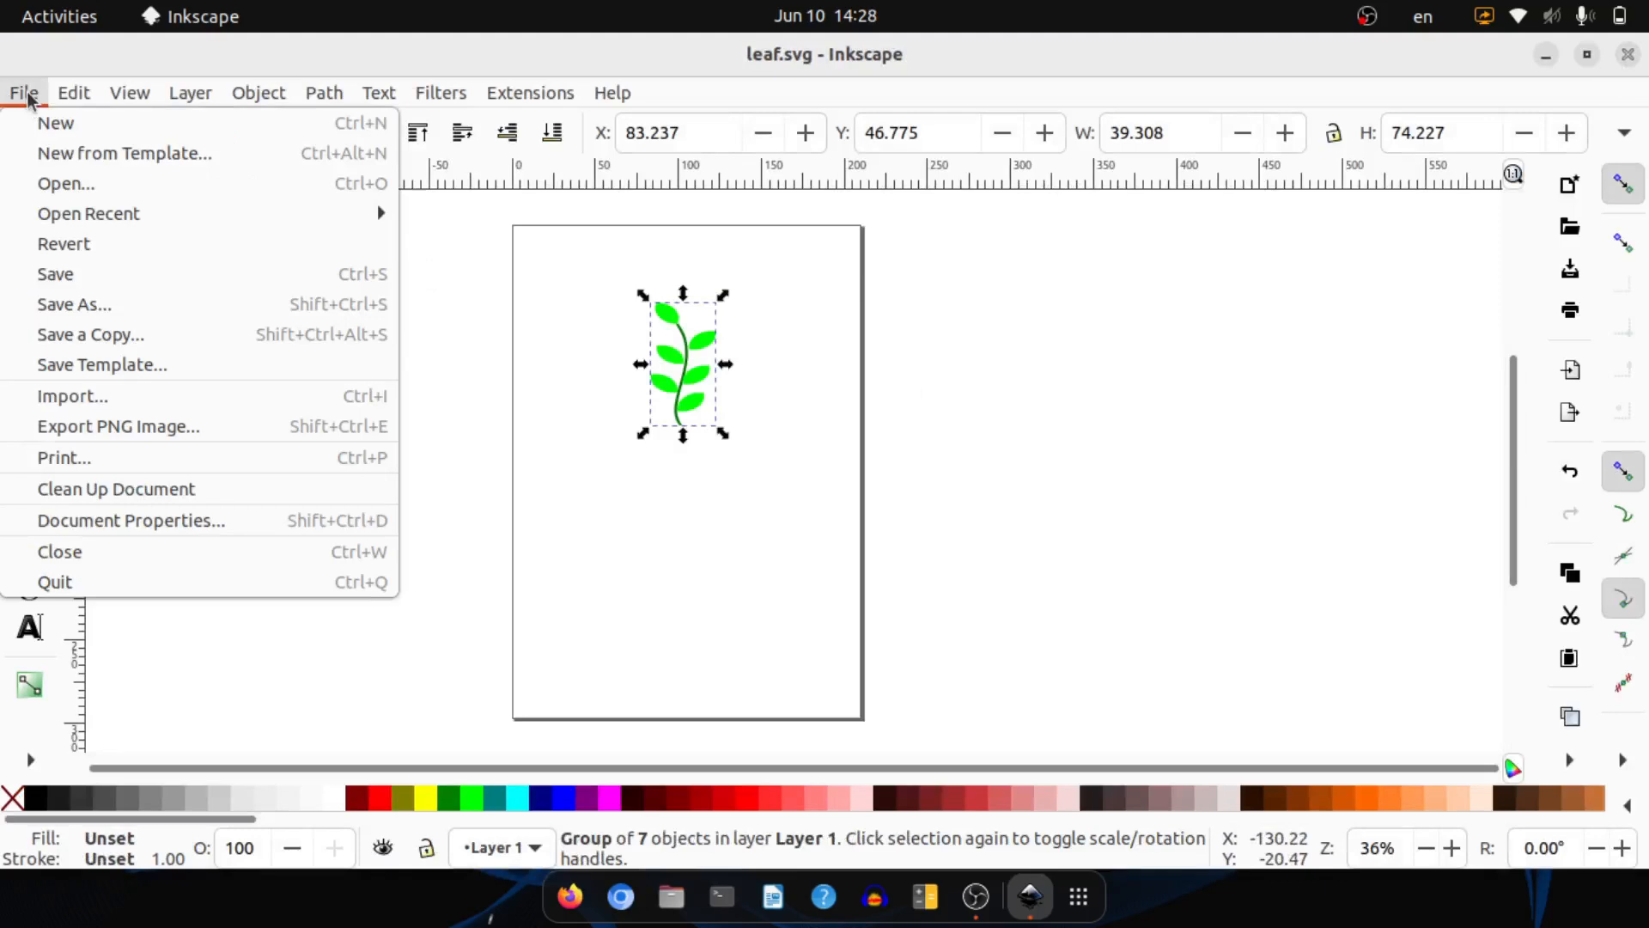
{"action": "left_click", "coordinate": [106, 427]}
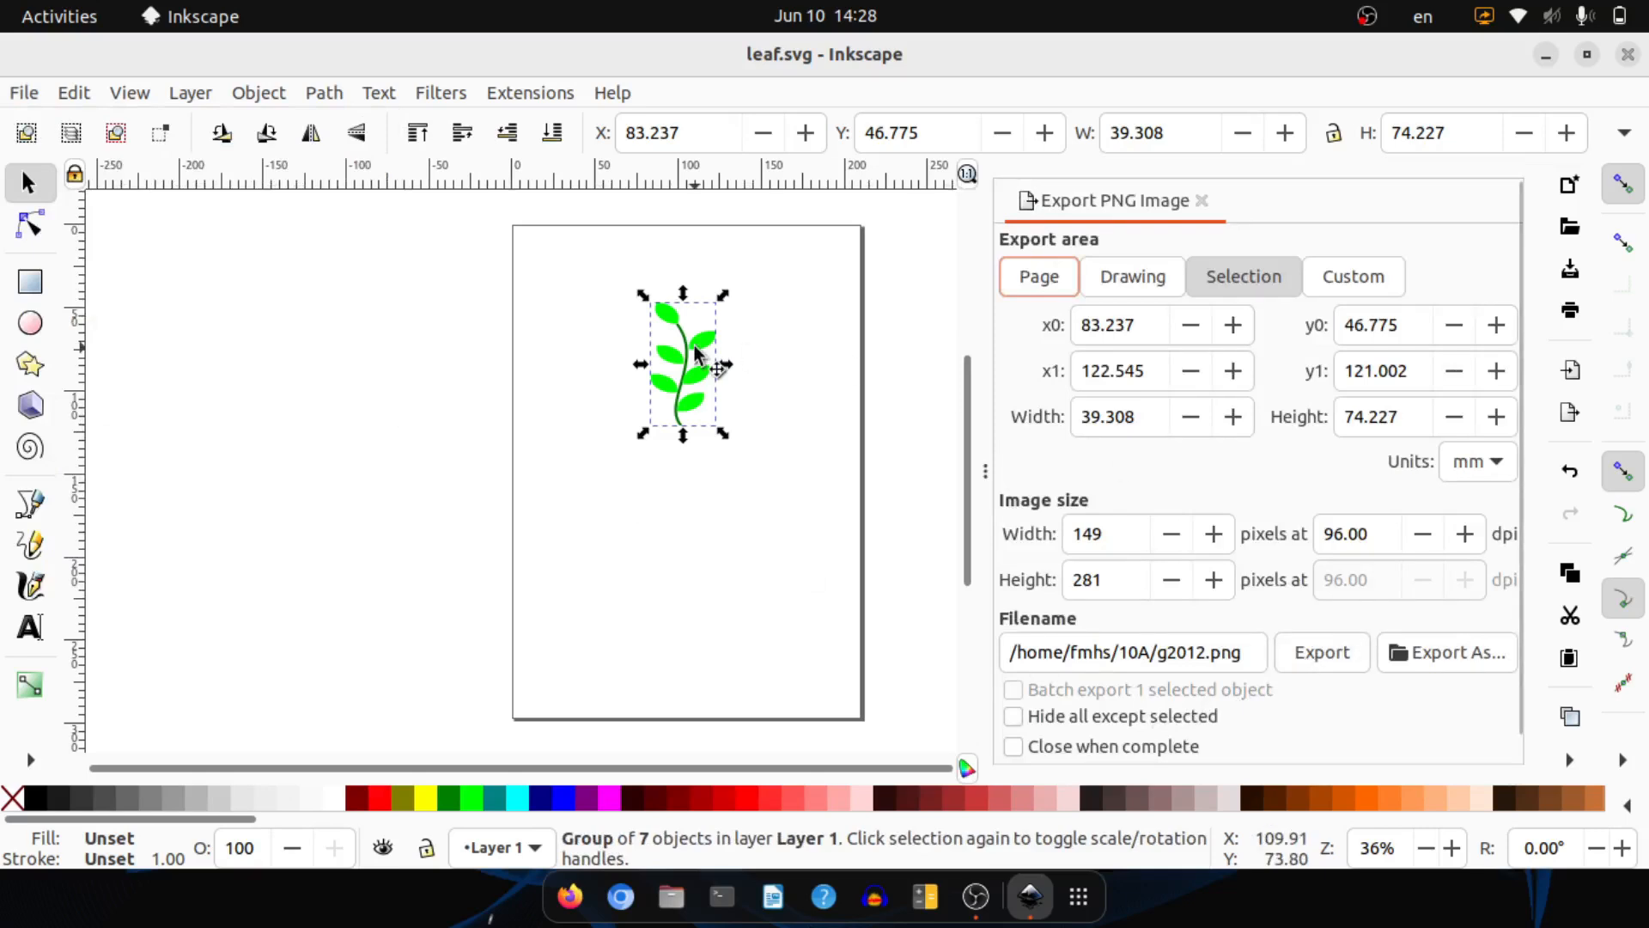
{"action": "left_click", "coordinate": [1270, 286]}
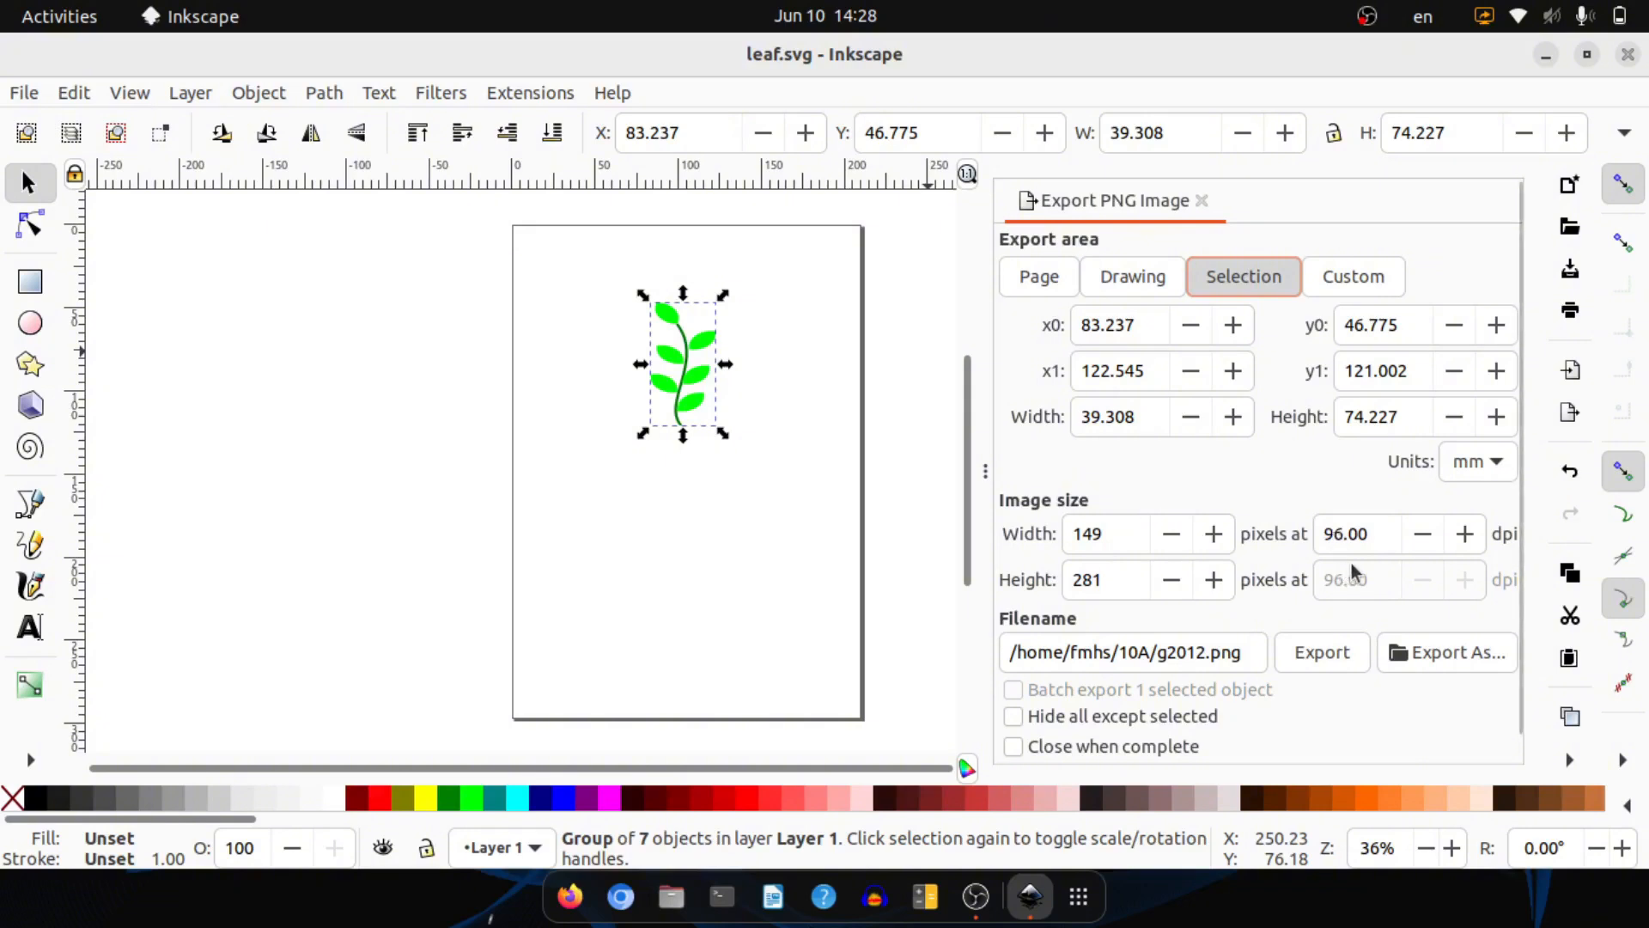
- Change the export file name to leaf.png in the 10A folder and export the image
{"action": "left_click", "coordinate": [1206, 651]}
{"action": "key", "text": "BackSpace"}
{"action": "key", "text": "BackSpace"}
{"action": "key", "text": "BackSpace"}
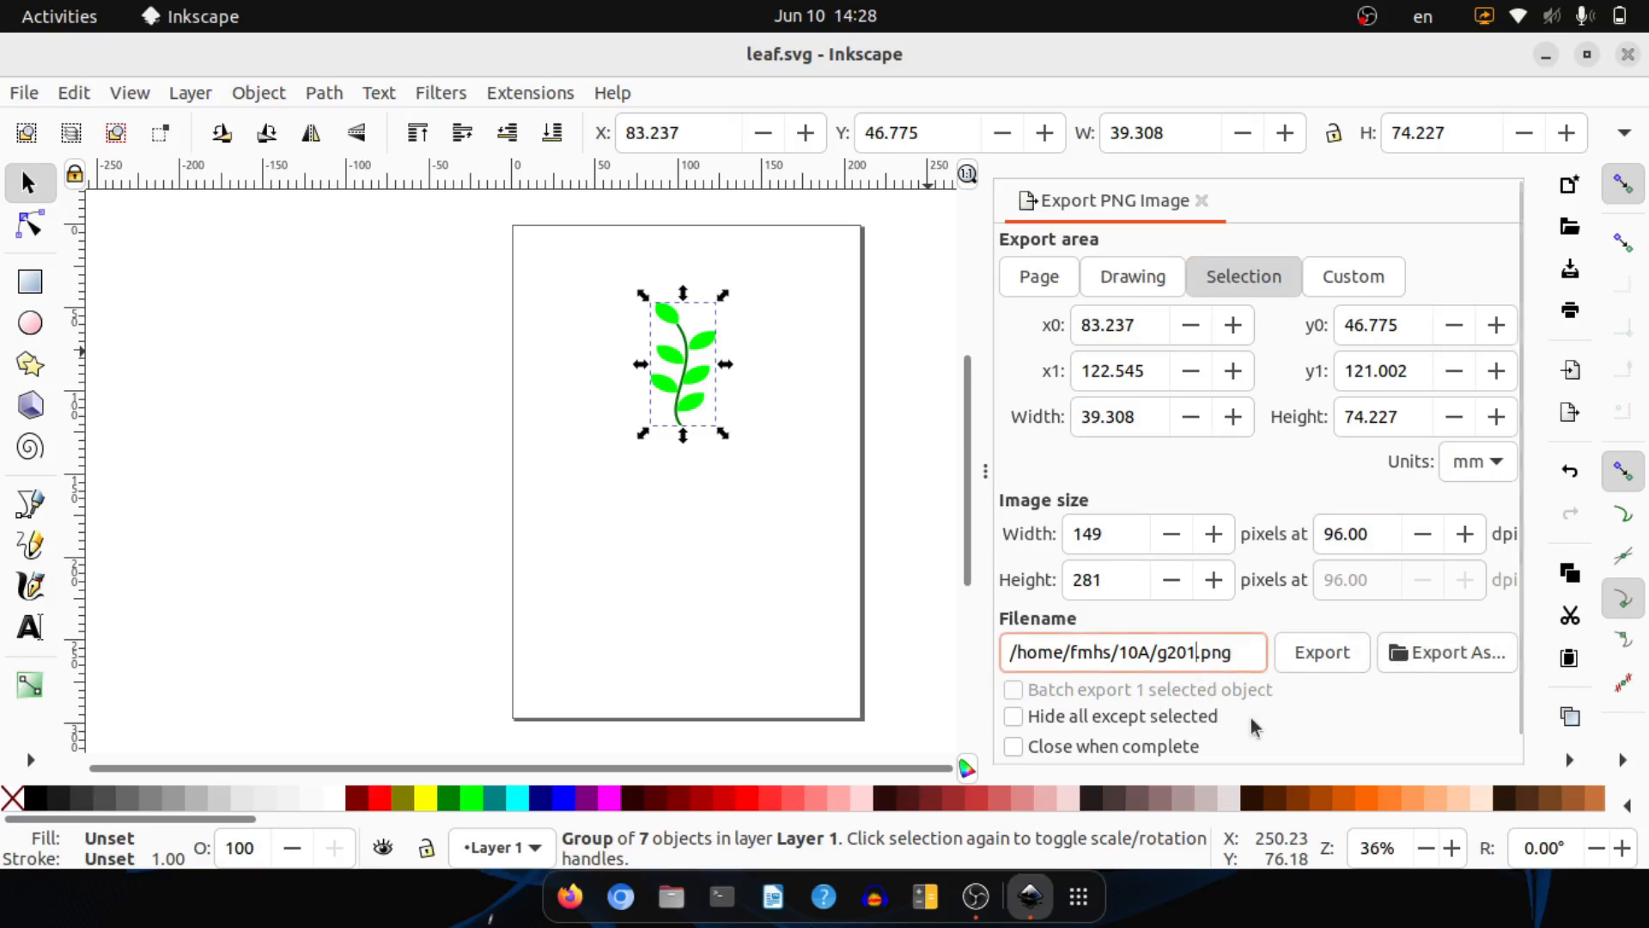
{"action": "key", "text": "BackSpace"}
{"action": "key", "text": "BackSpace"}
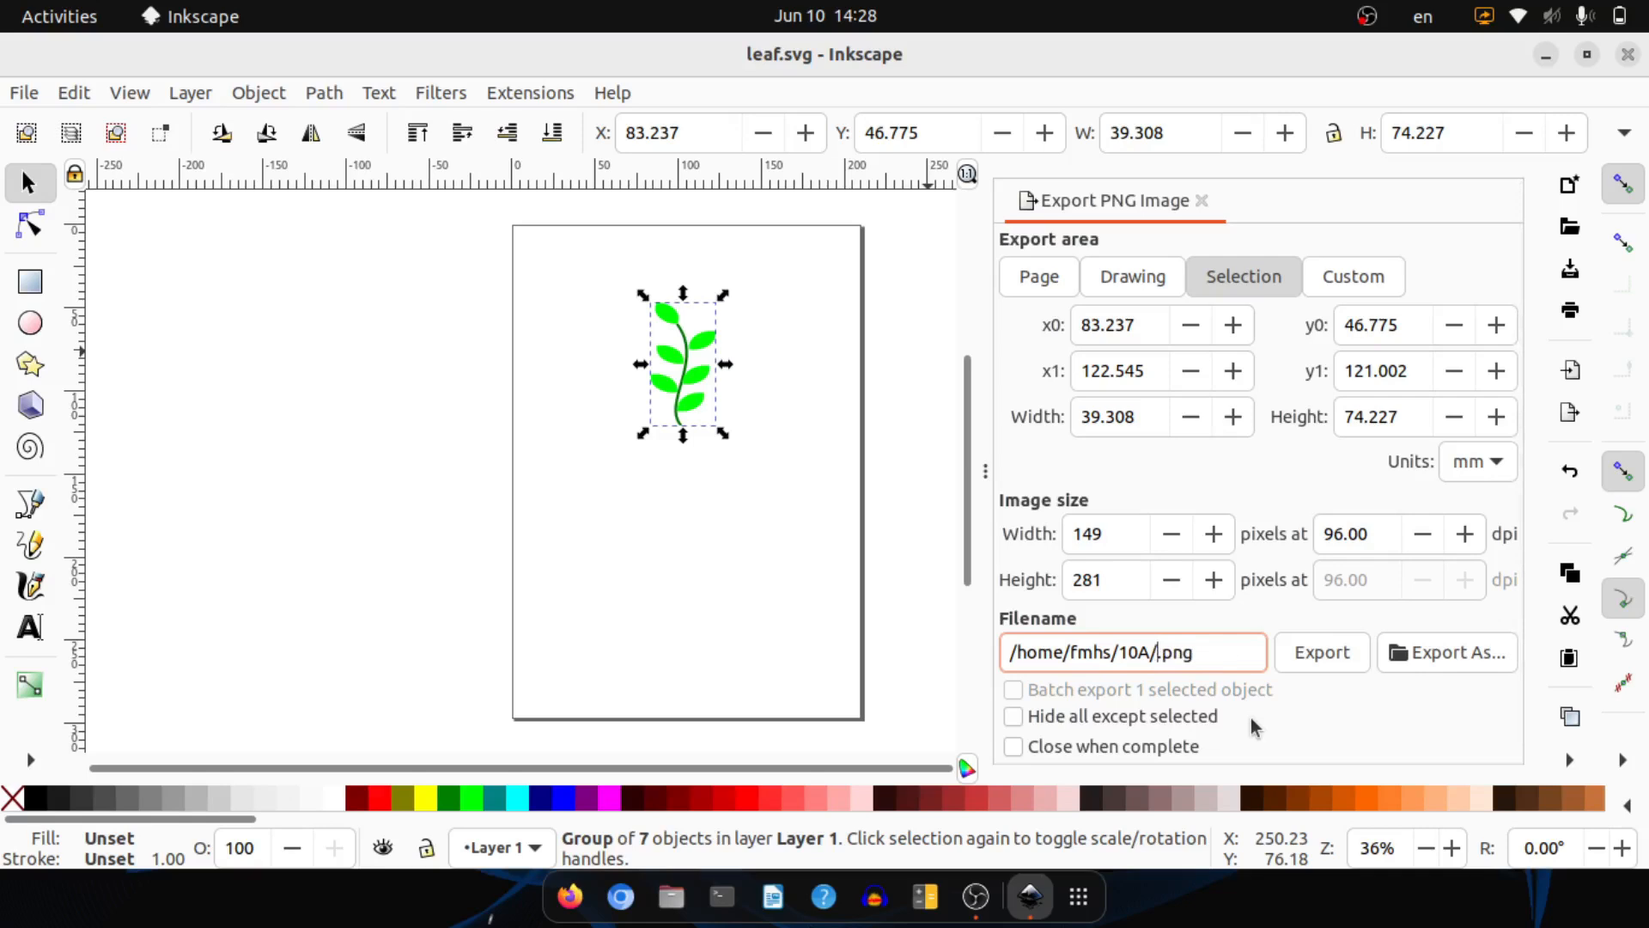
{"action": "type", "text": "leaf"}
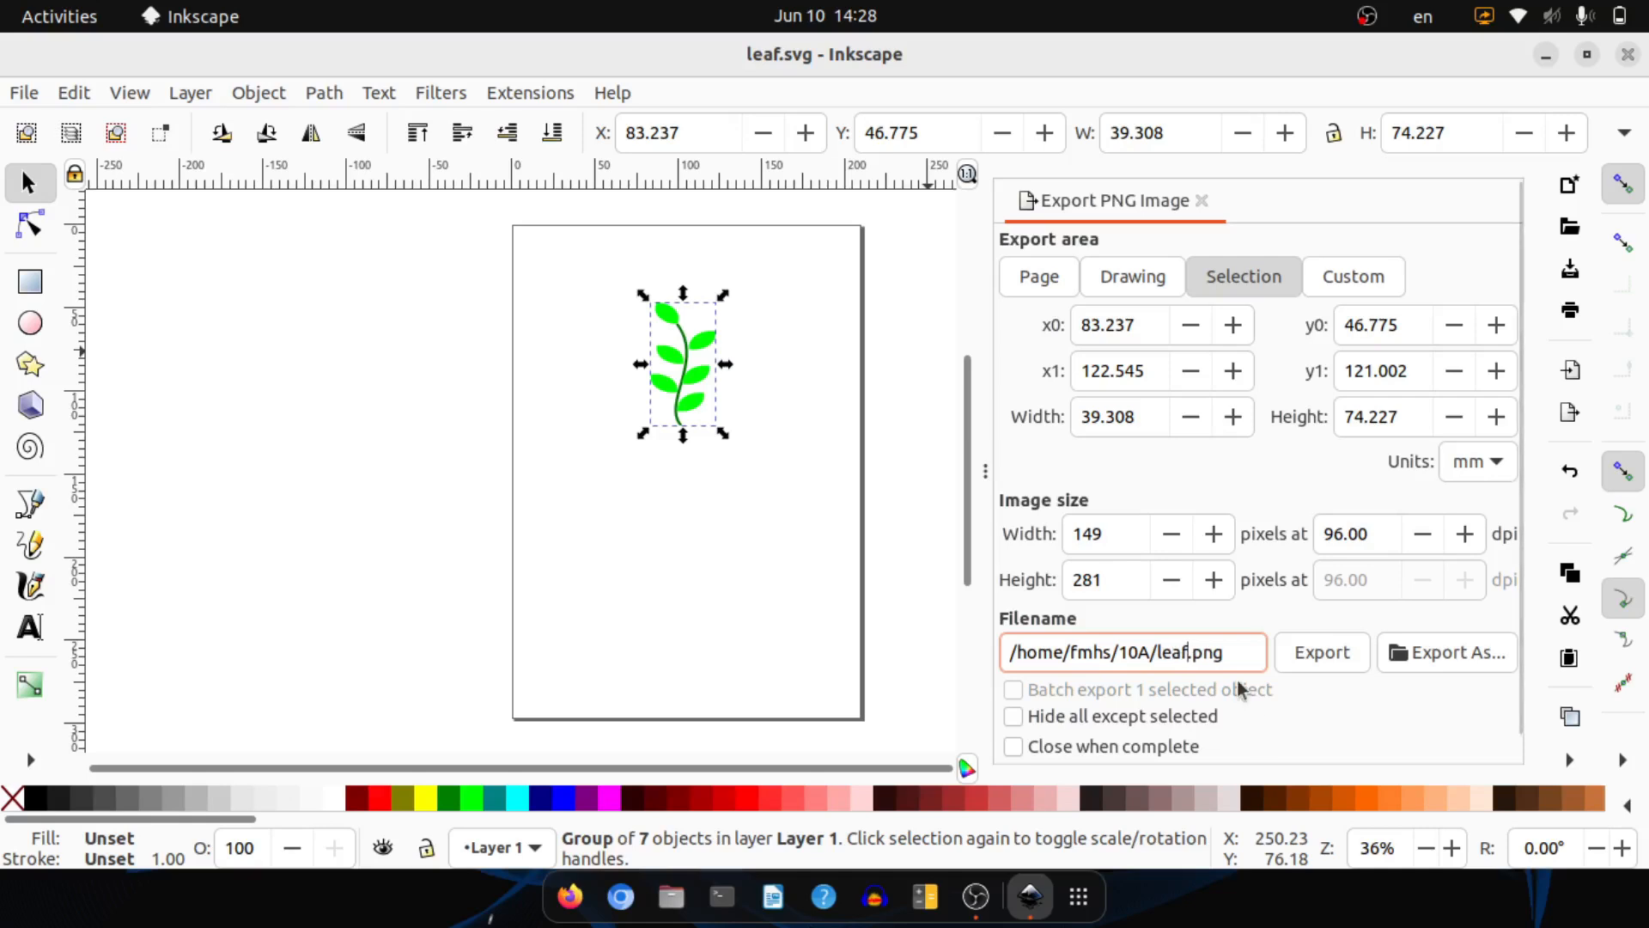
{"action": "left_click", "coordinate": [1327, 665]}
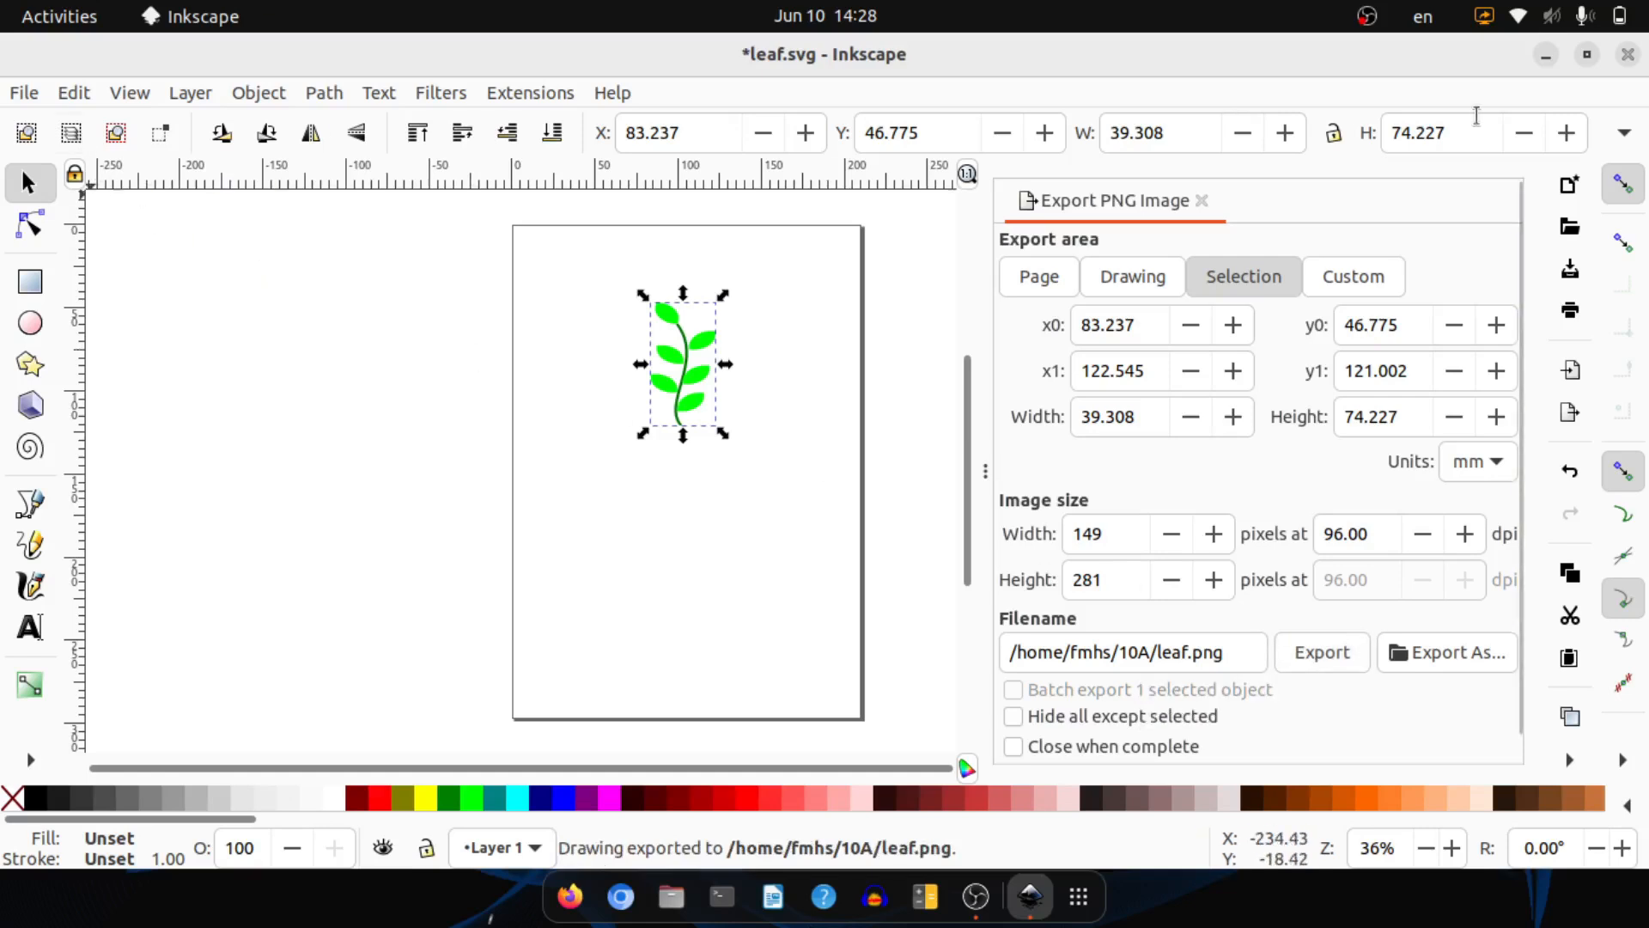
- Close the leaf.svg document without saving the changes
{"action": "left_click", "coordinate": [1626, 57]}
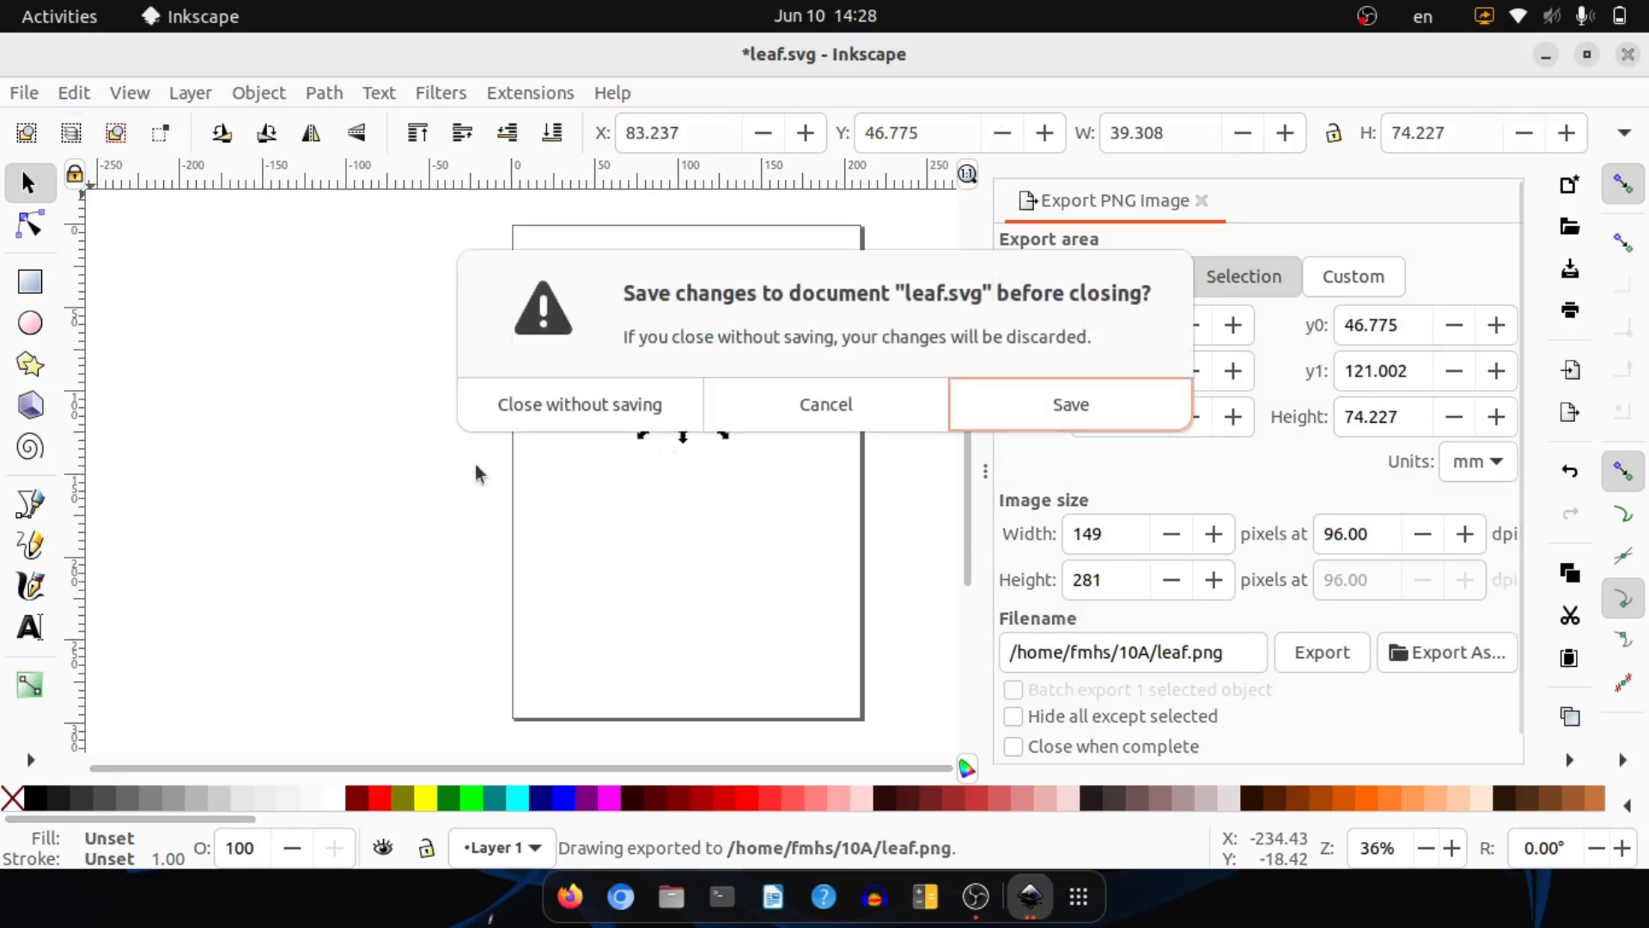
{"action": "left_click", "coordinate": [476, 402]}
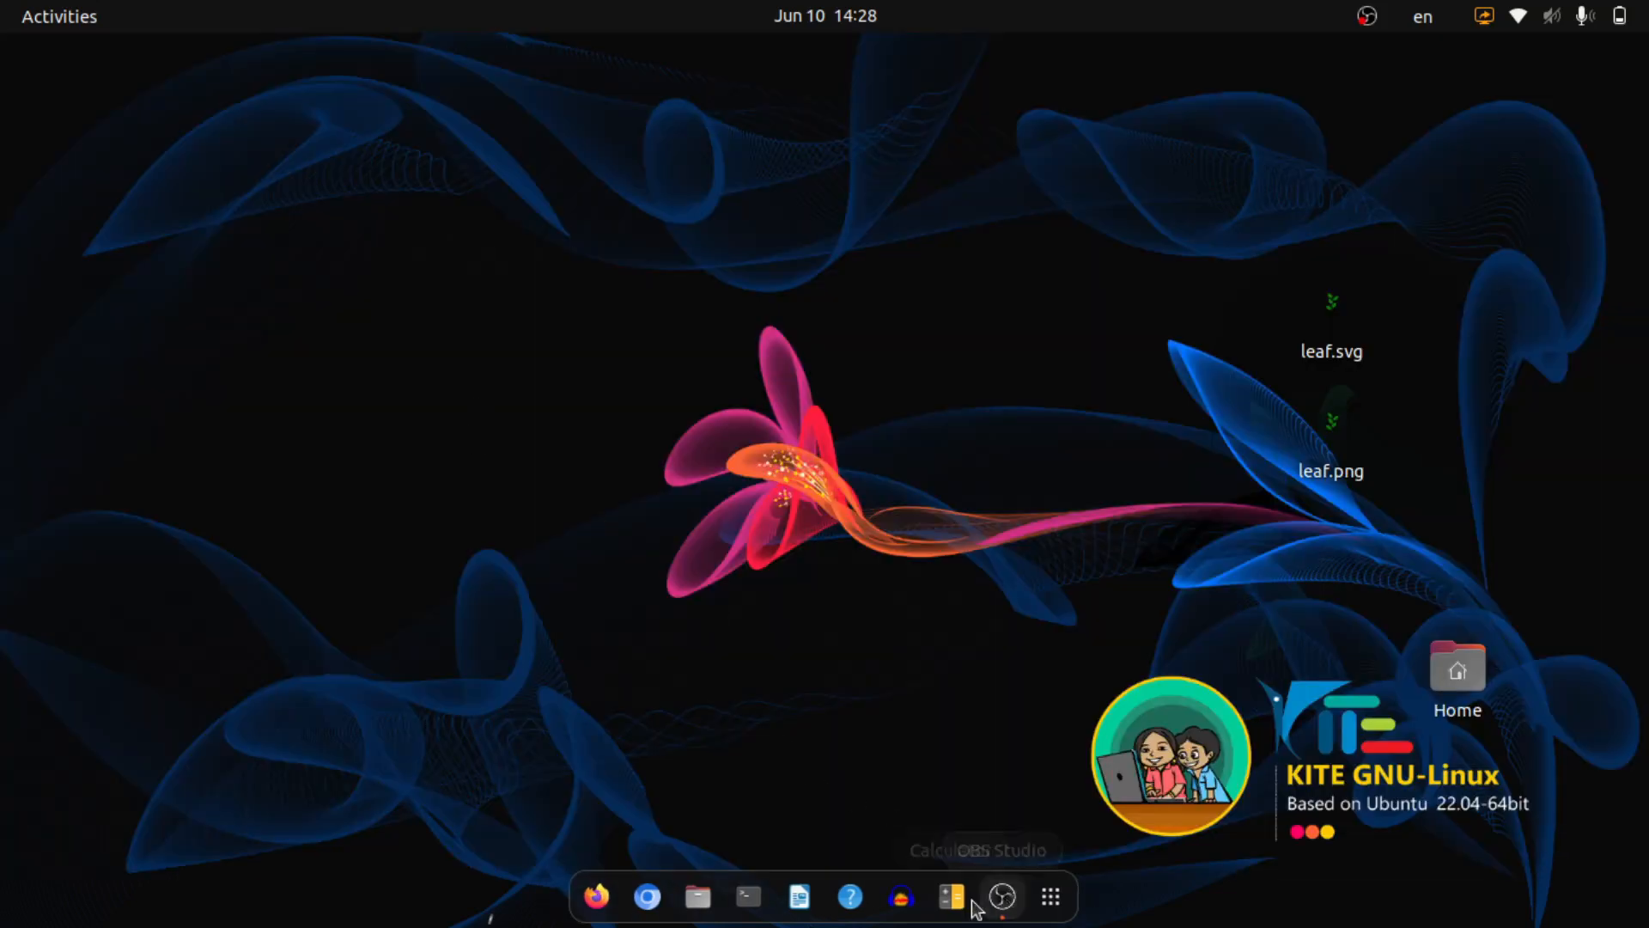
{"action": "left_click", "coordinate": [1001, 897]}
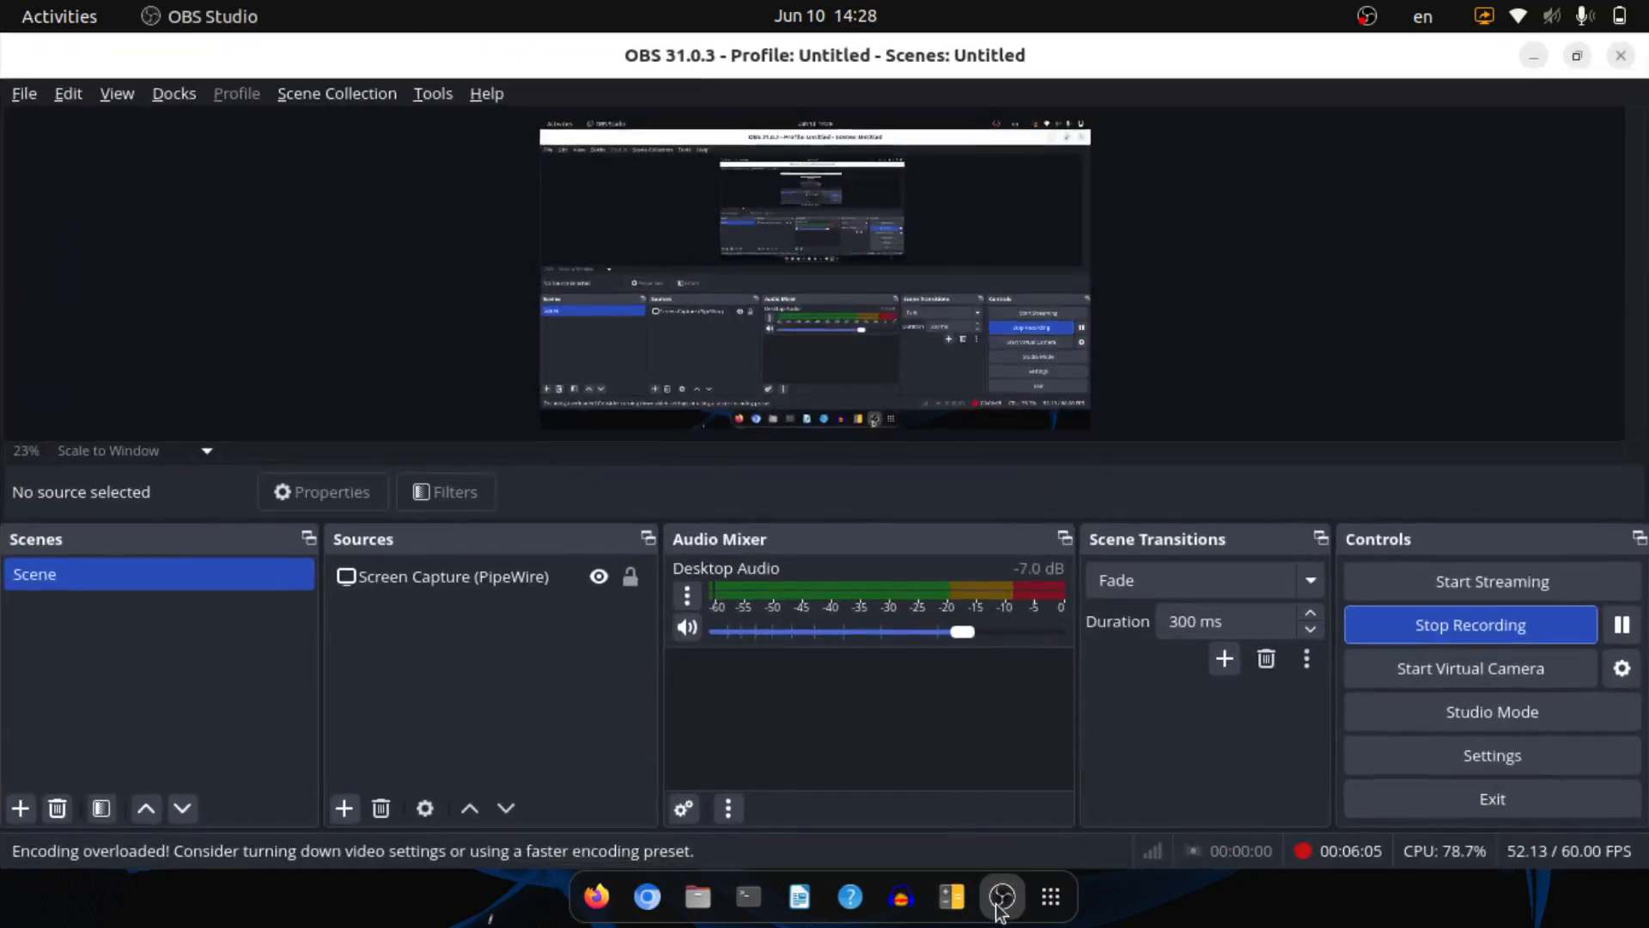